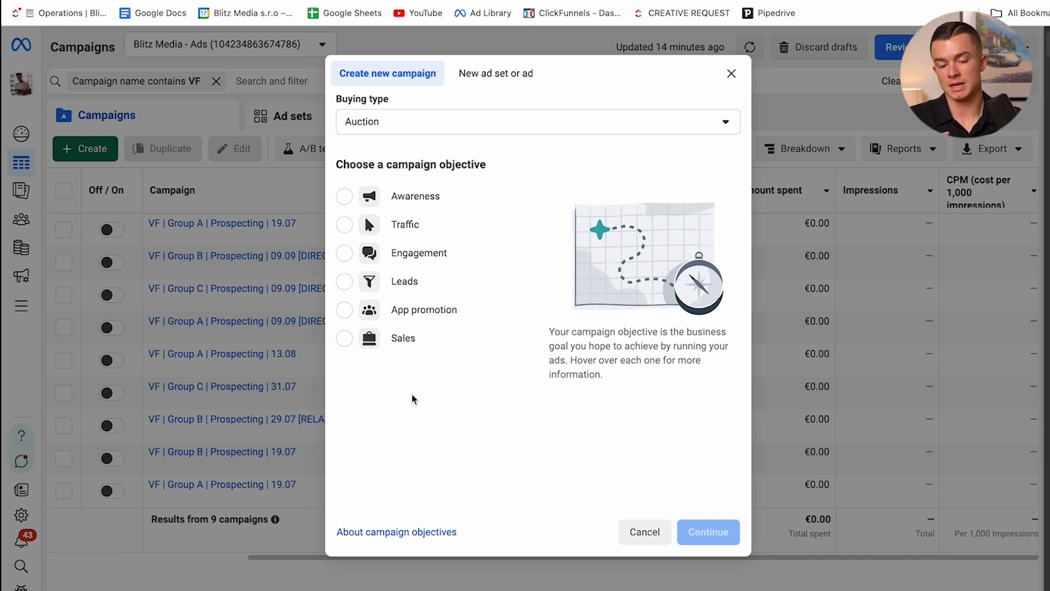
# - Create a manually built campaign with the Leads objective and select its default name
pyautogui.moveTo(412, 282)
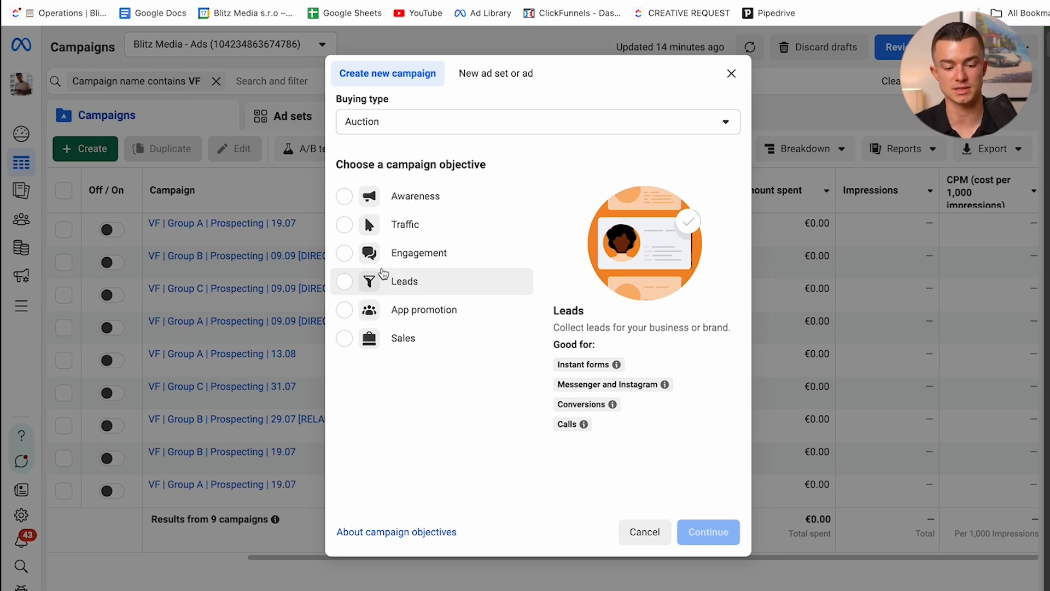
pyautogui.click(383, 277)
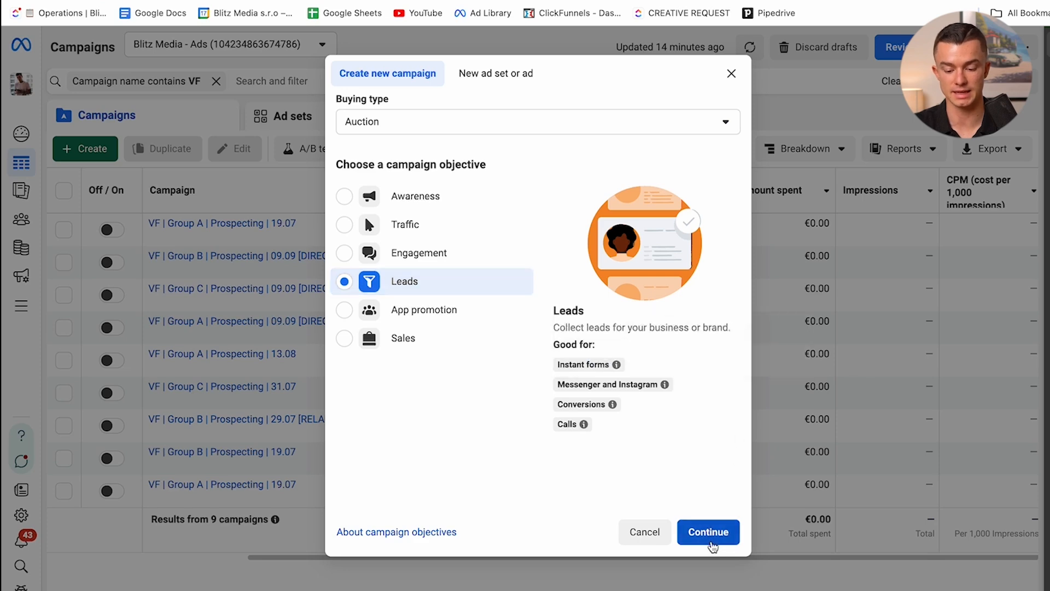
pyautogui.click(710, 536)
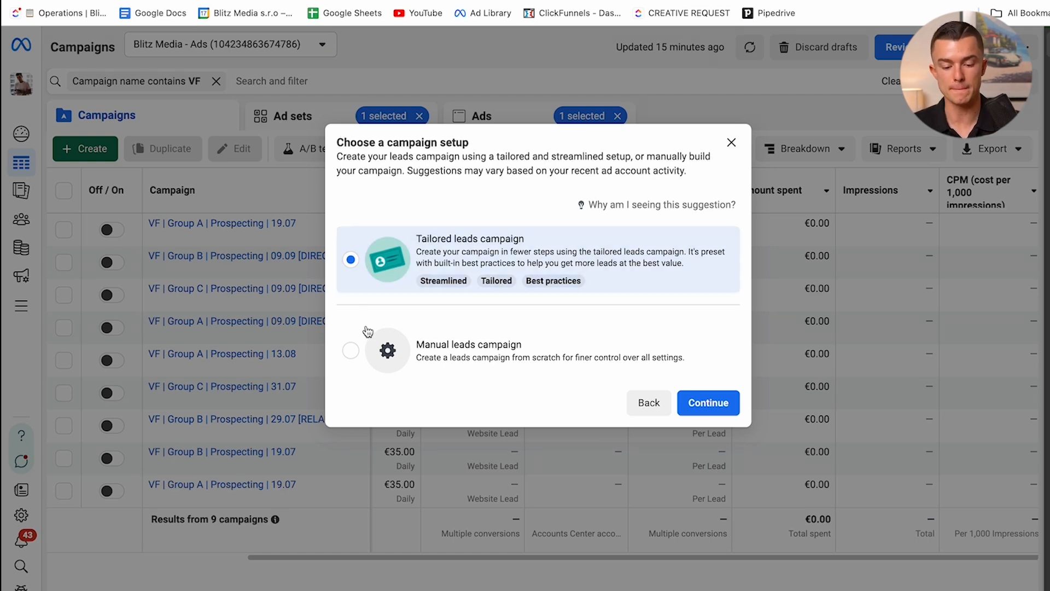
pyautogui.click(350, 349)
pyautogui.click(704, 403)
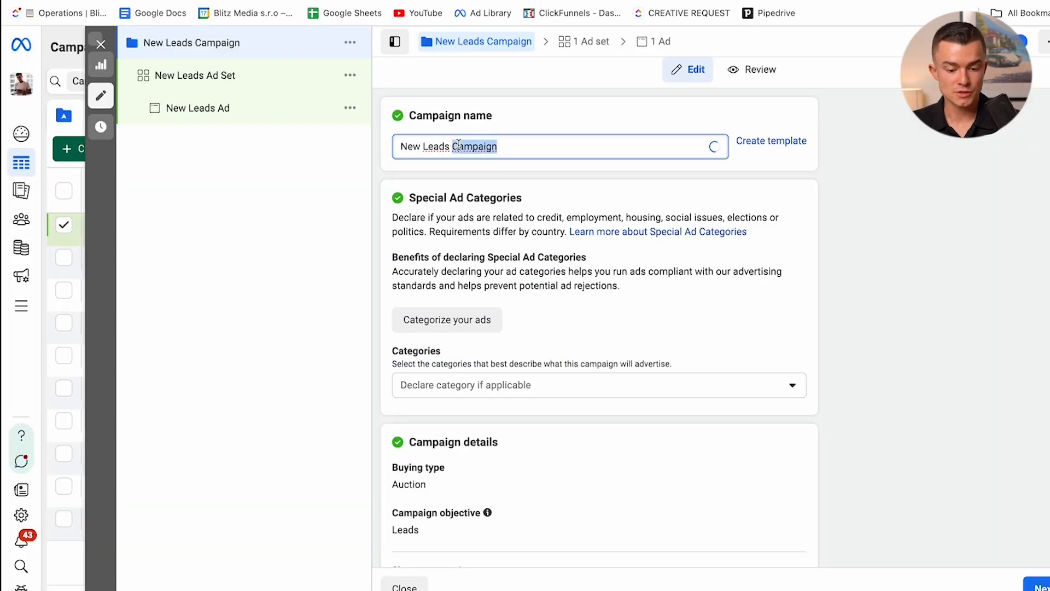
pyautogui.tripleClick(458, 146)
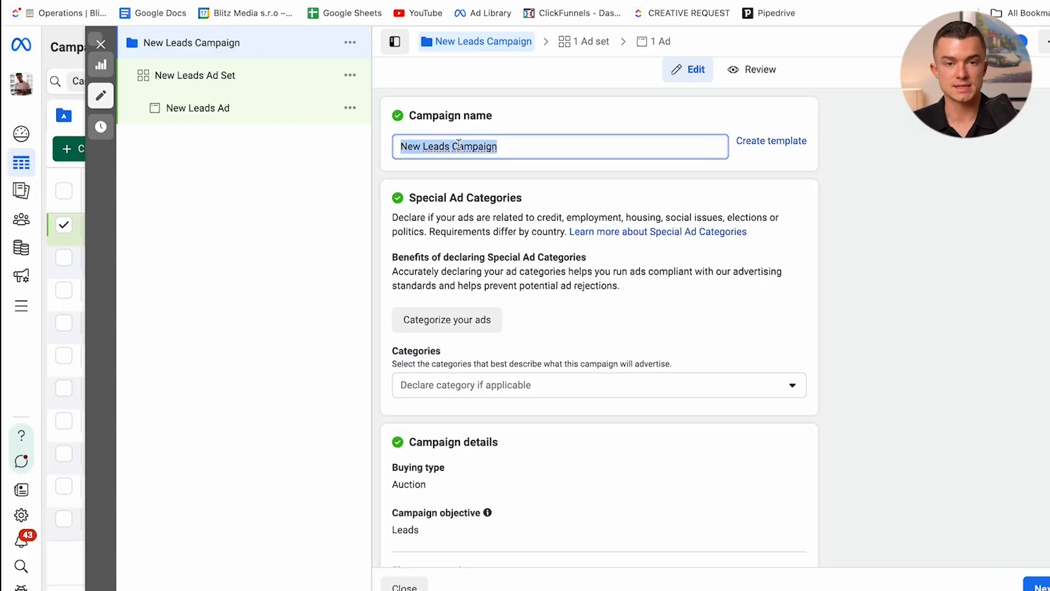
# - Replace 'New Leads Campaign' with '[BM] PROSPECTING | CONVERSION | VSL | 16.10' as the campaign name
pyautogui.write('[BM')
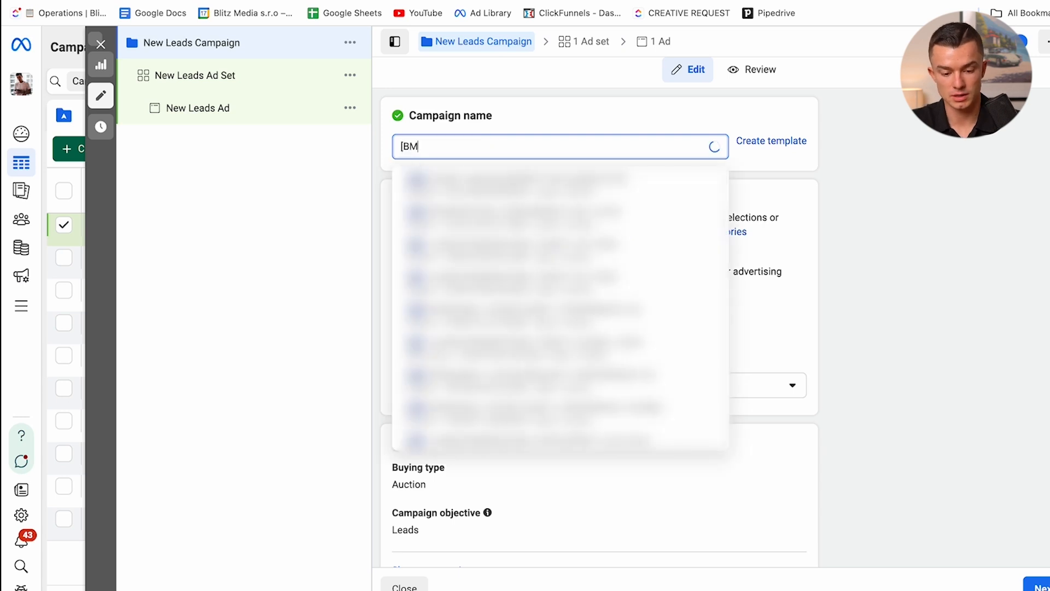
pyautogui.write(']')
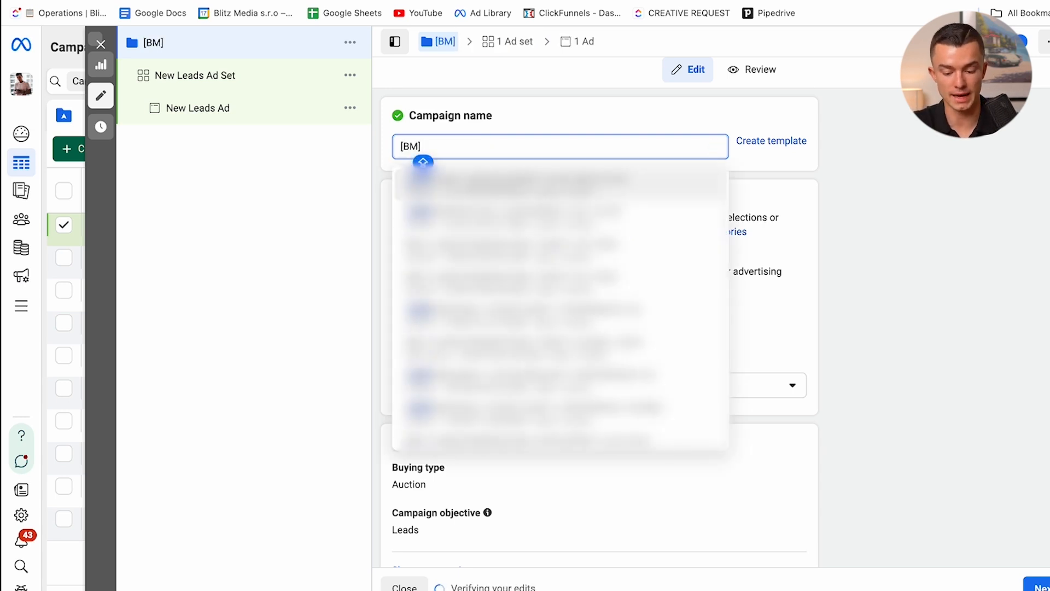
pyautogui.write(' PROSPECTING |')
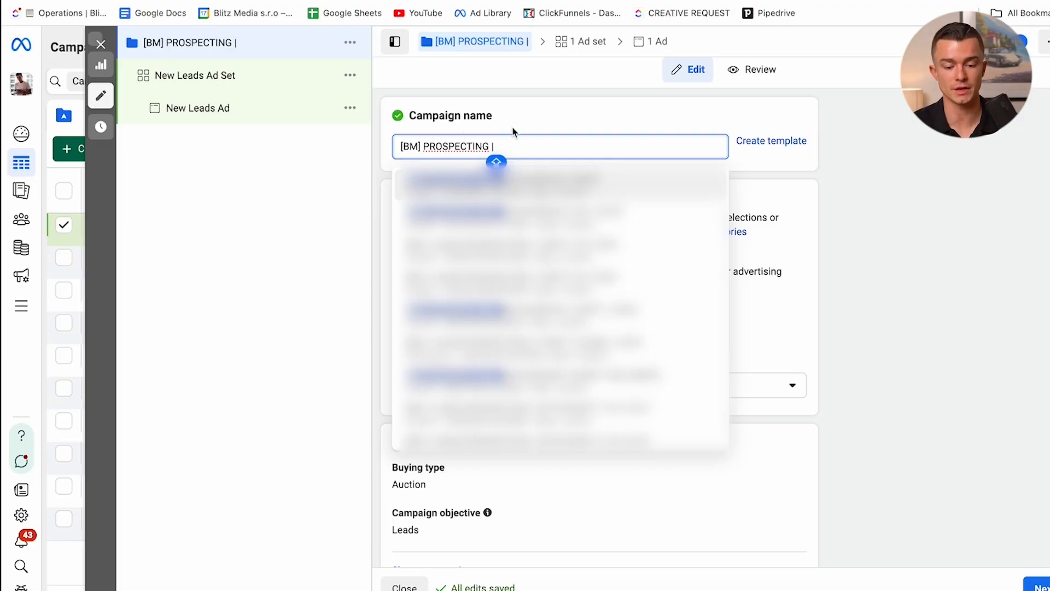
pyautogui.write('CONVERSION |')
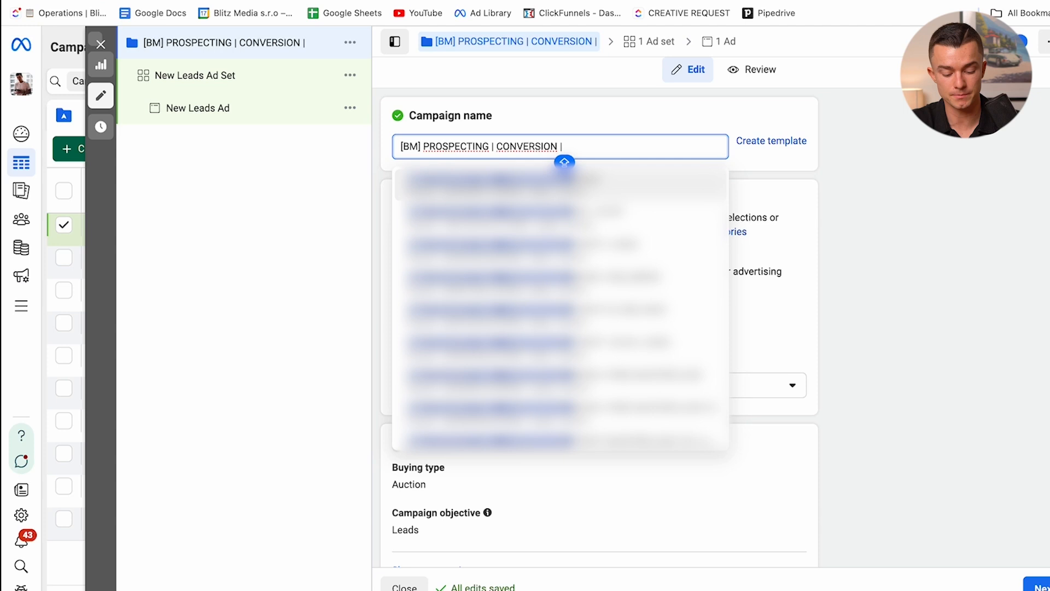
pyautogui.write('VS')
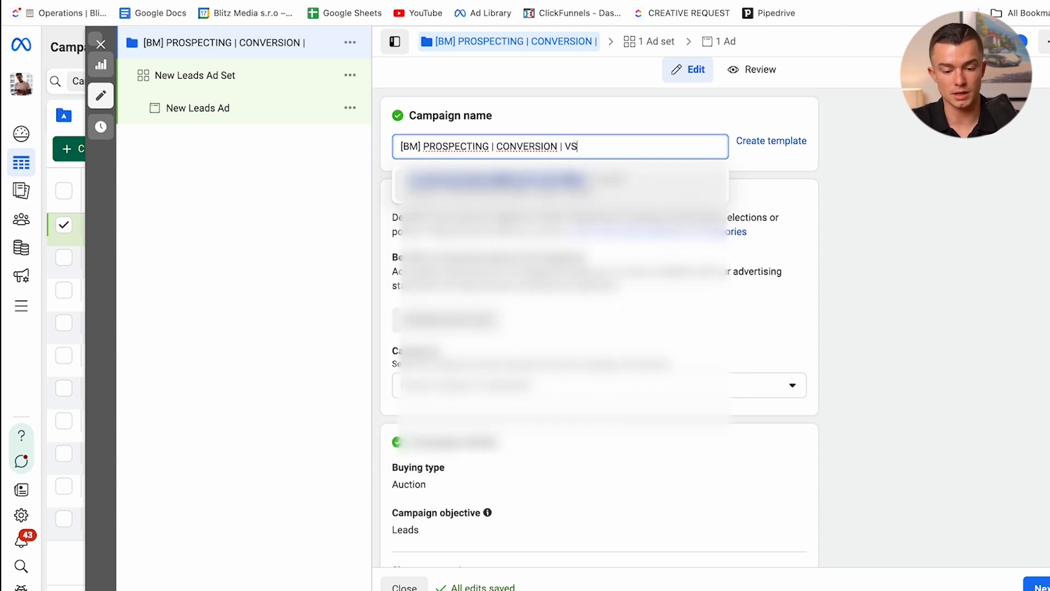
pyautogui.write('L |')
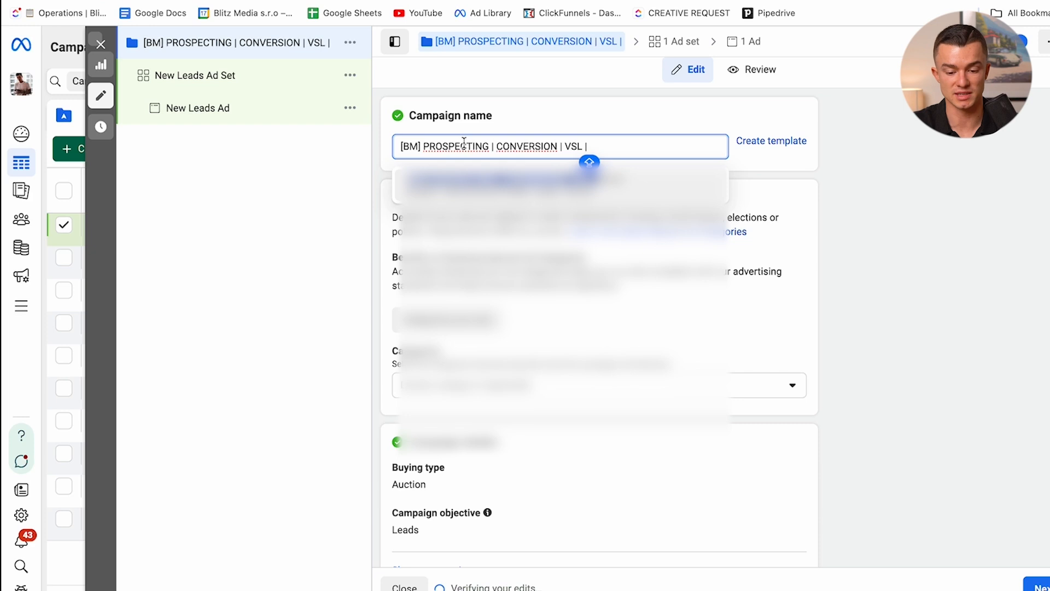
pyautogui.write(' 16.10')
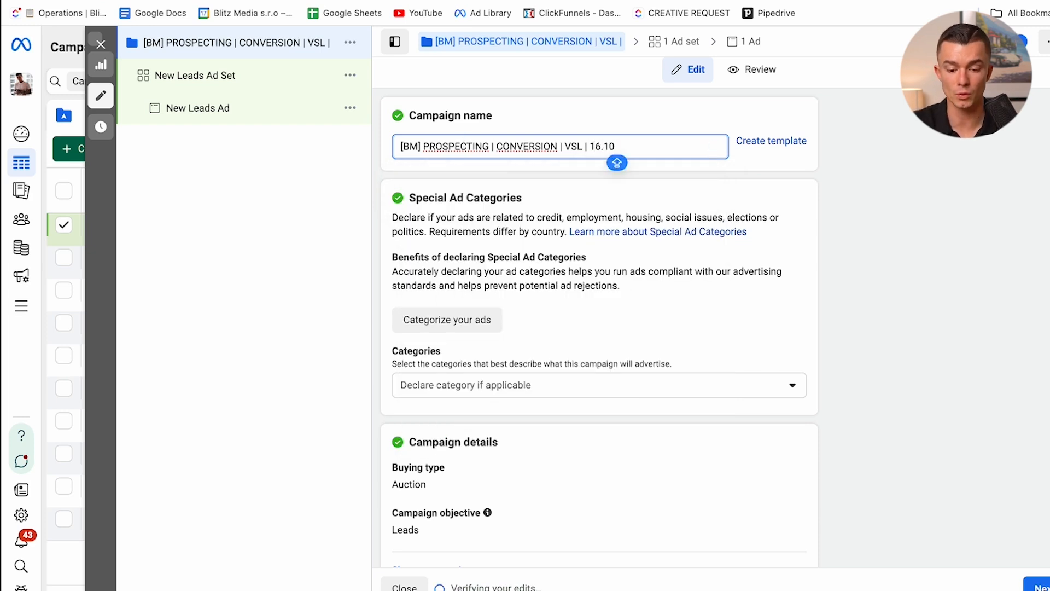
pyautogui.click(509, 114)
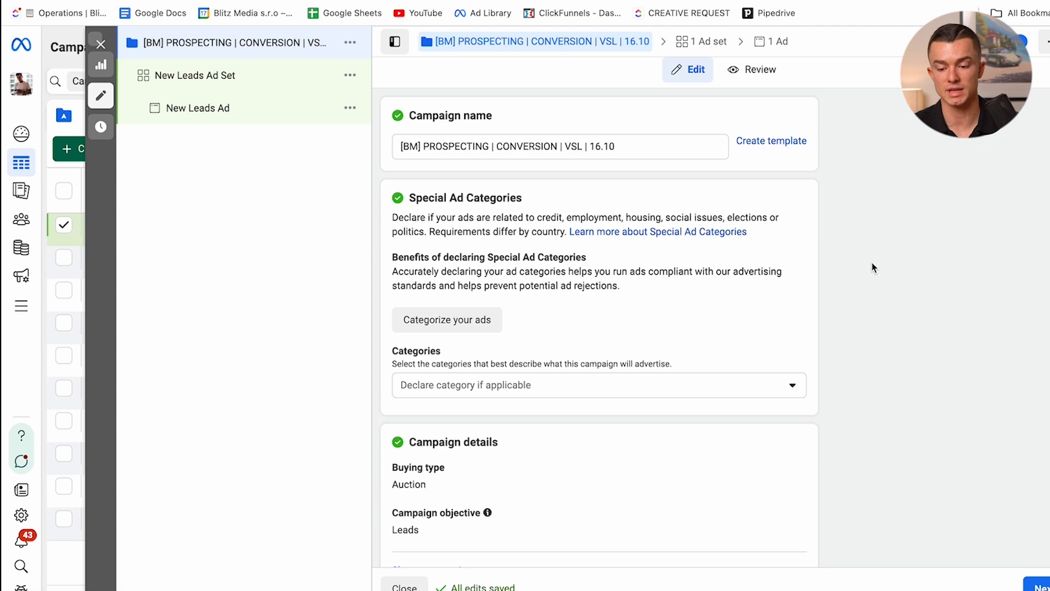
pyautogui.scroll(-1, 872, 267)
pyautogui.scroll(-3, 872, 264)
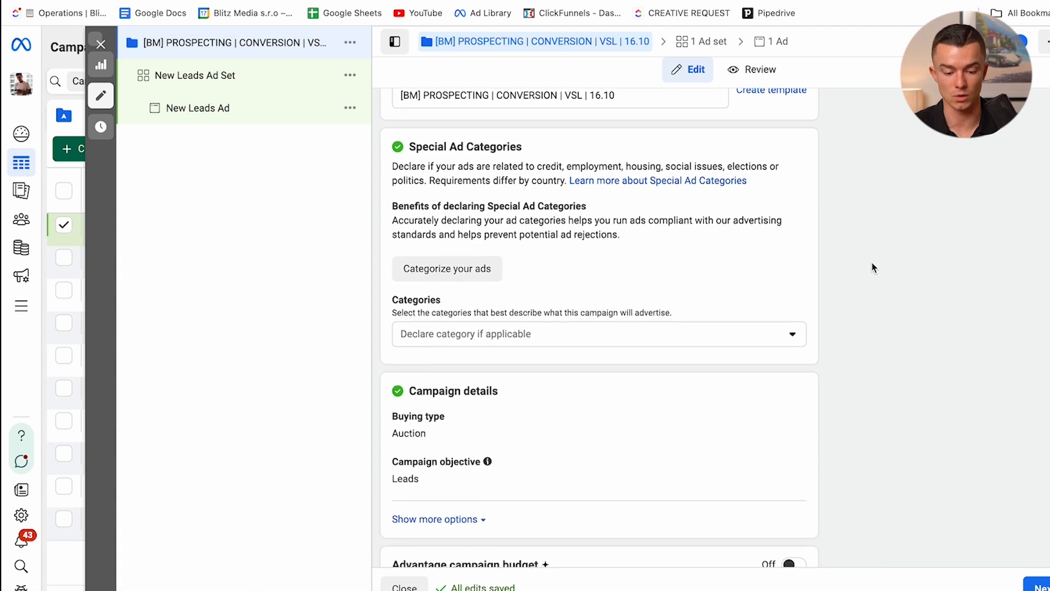
# - Scroll past the campaign settings, leaving Advantage campaign budget and A/B test off
pyautogui.scroll(-2, 871, 267)
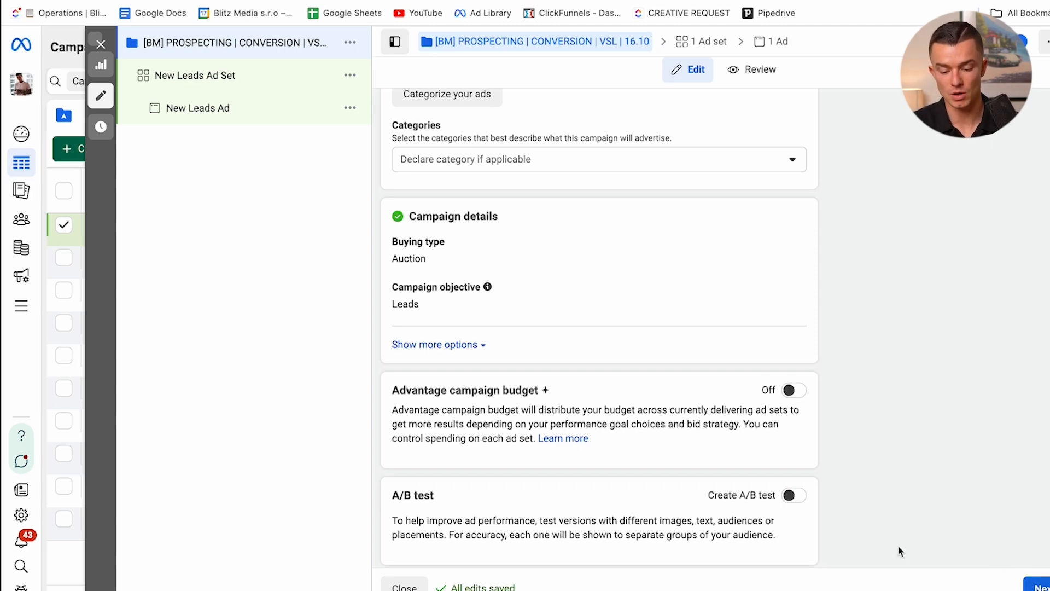
pyautogui.scroll(-1, 930, 558)
# - Go to the ad set and name it '[BATCH #1] Open Targeting | No Interst | US*CA'
pyautogui.click(1037, 585)
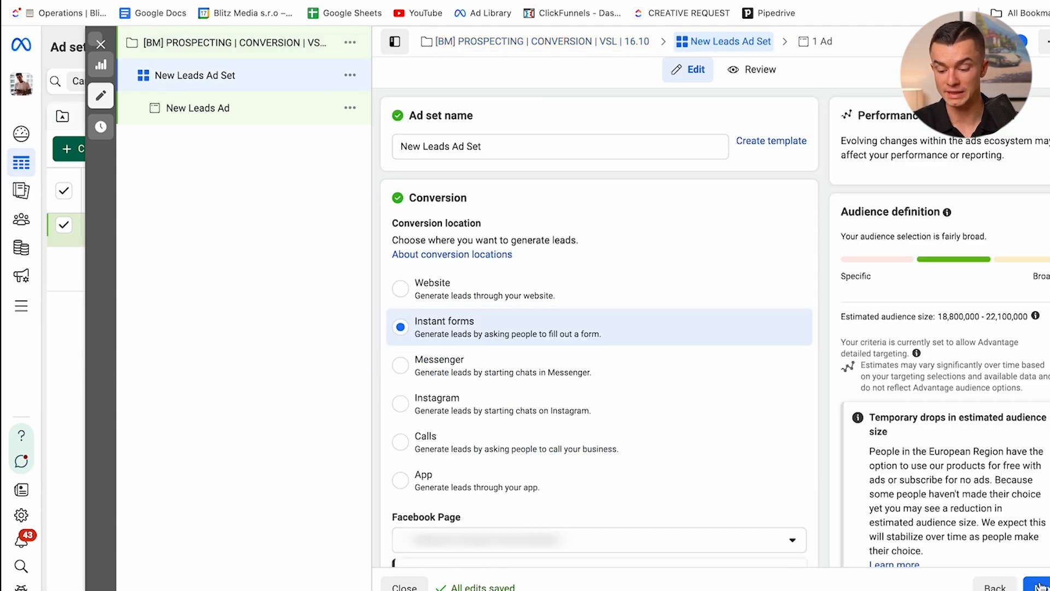
pyautogui.tripleClick(602, 146)
pyautogui.write('[BATCH #1')
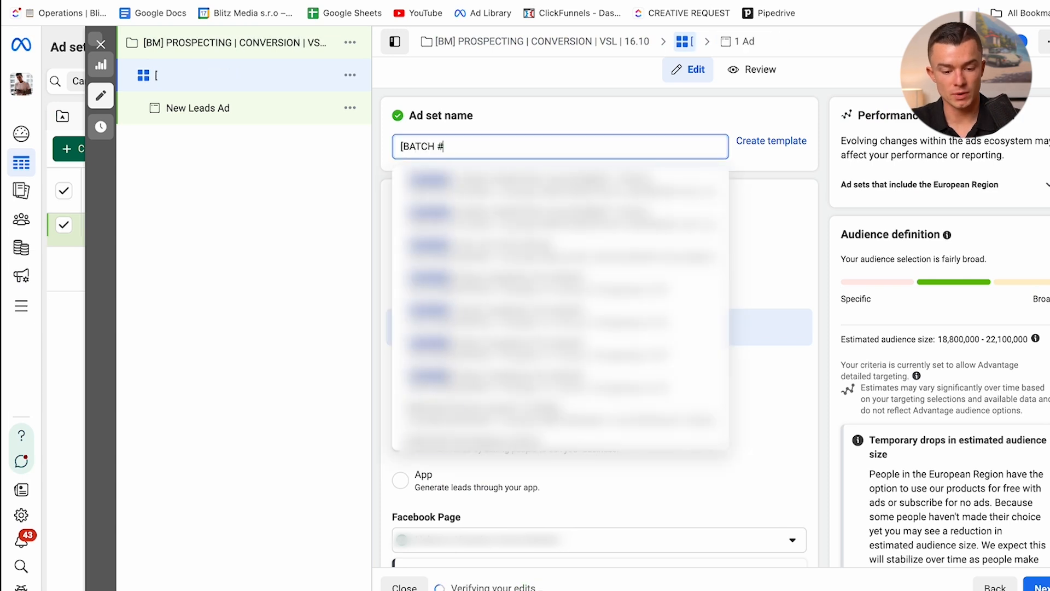
pyautogui.write(']')
pyautogui.click(505, 121)
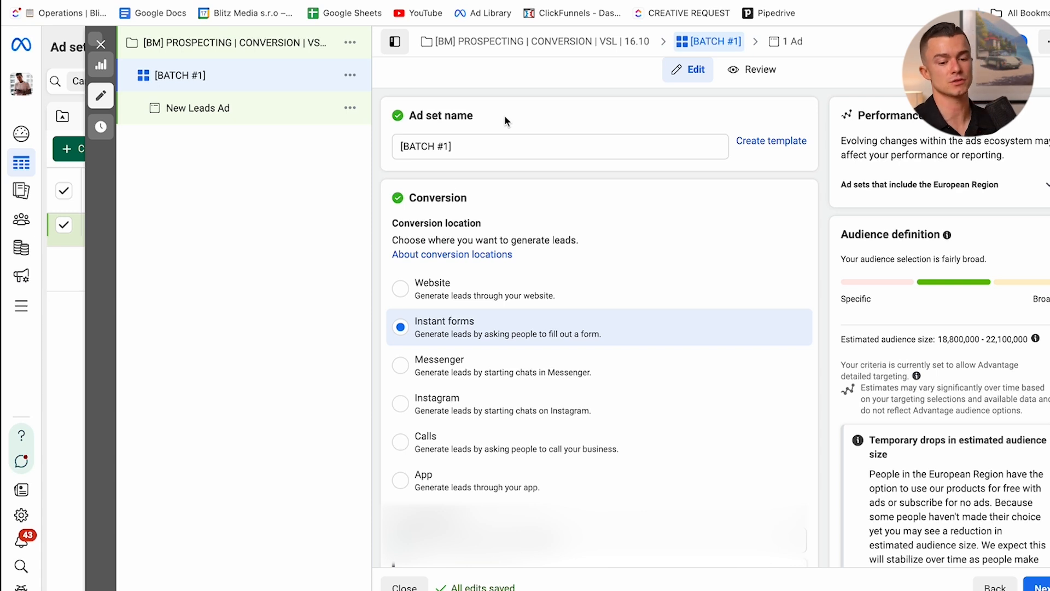
pyautogui.click(491, 144)
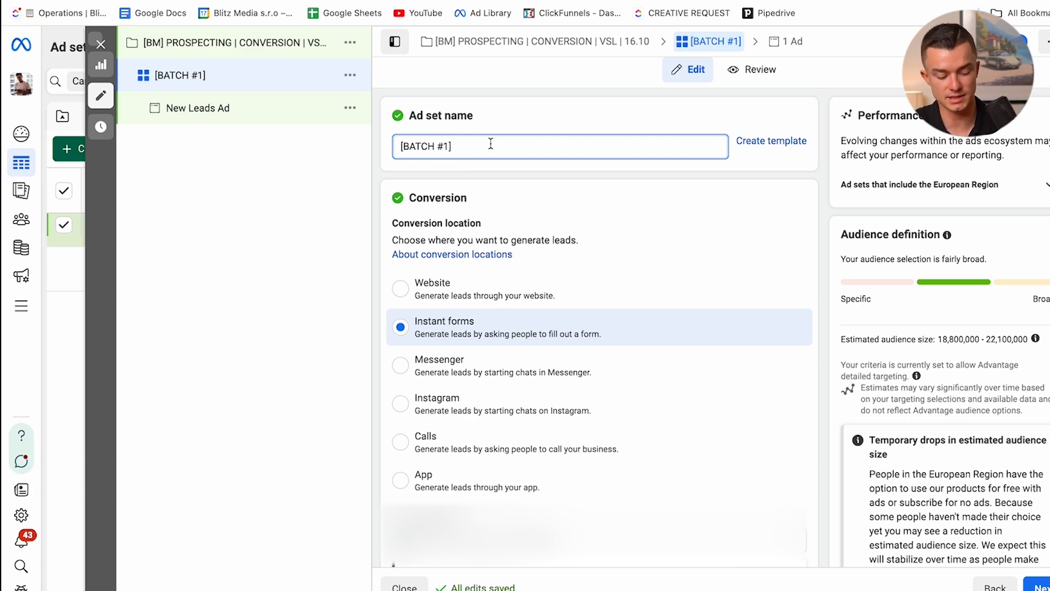
pyautogui.write('Open Targeting')
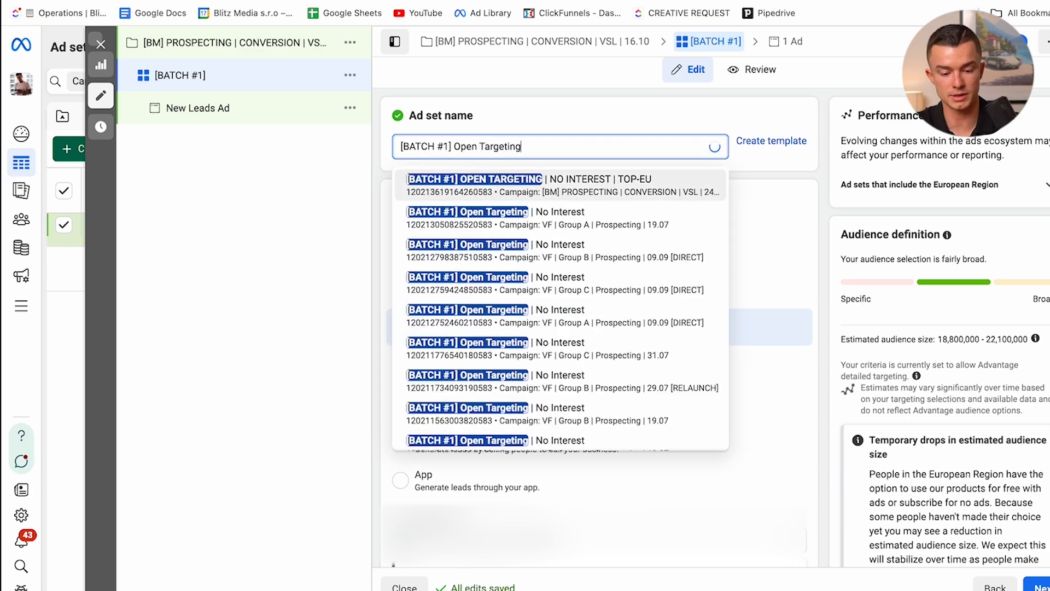
pyautogui.write(' | No Interst |')
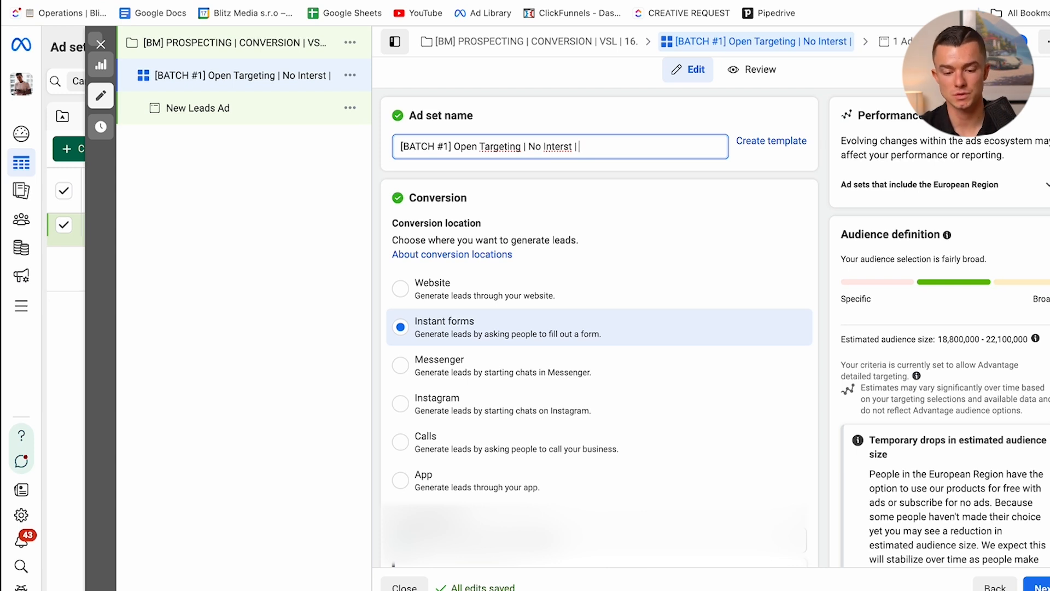
pyautogui.write('US*CA')
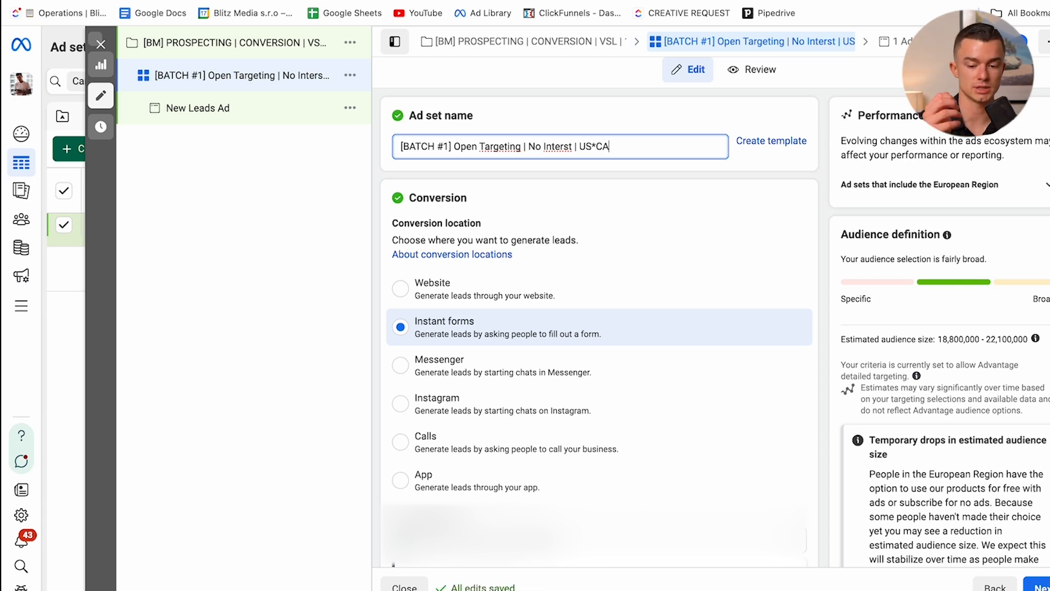
pyautogui.click(510, 125)
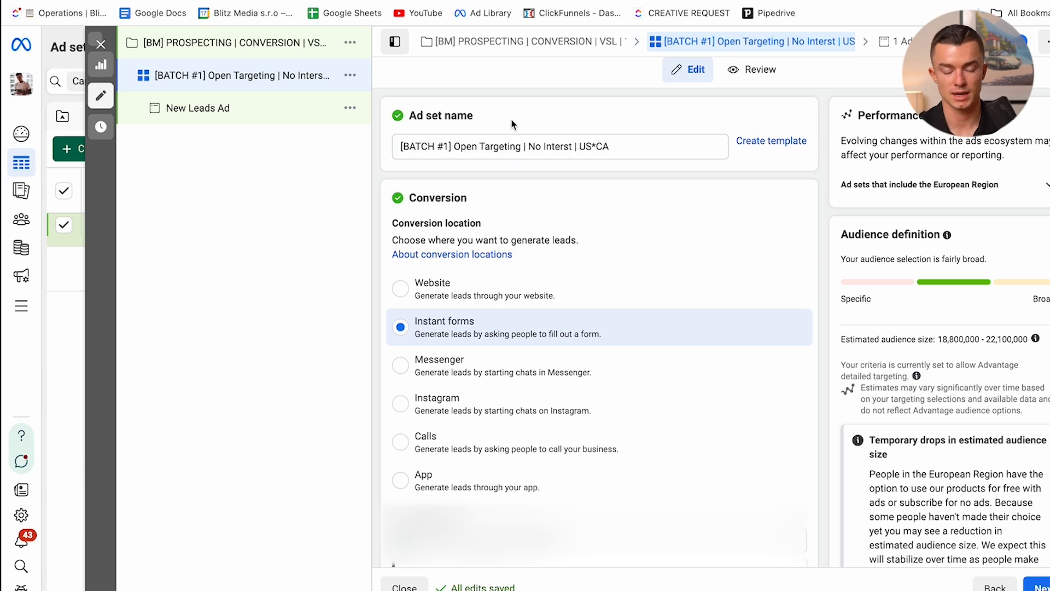
# - Set the ad set's conversion location to Website instead of forms
pyautogui.scroll(-1, 513, 125)
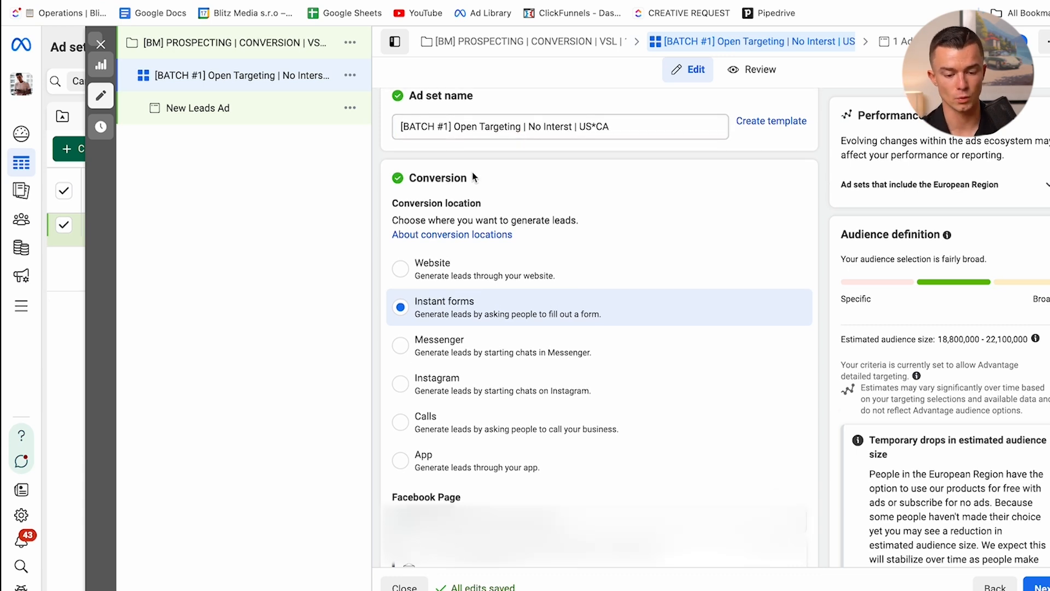
pyautogui.tripleClick(425, 202)
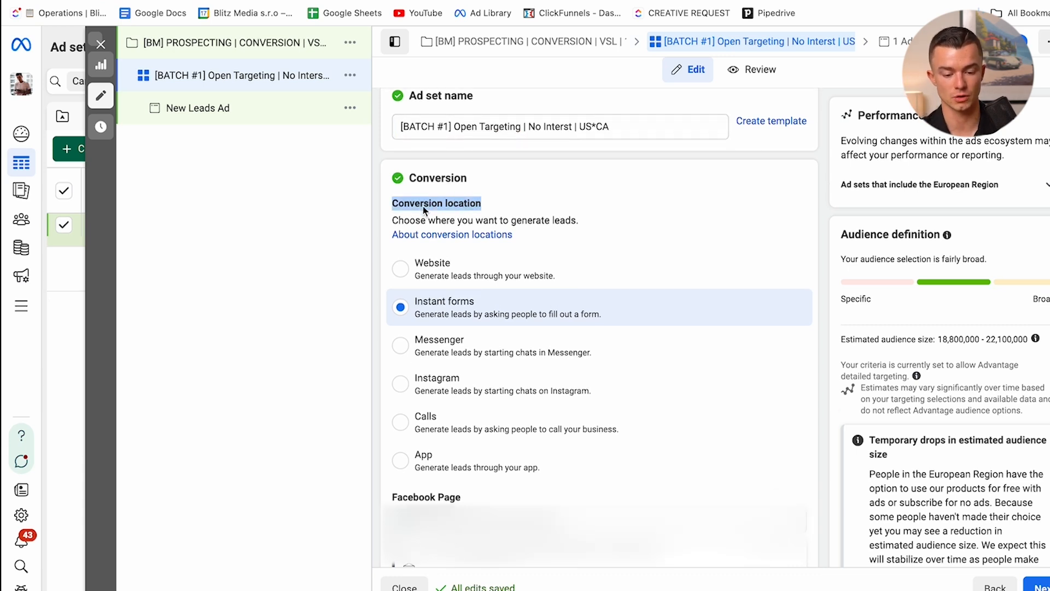
pyautogui.click(401, 272)
pyautogui.scroll(-3, 403, 276)
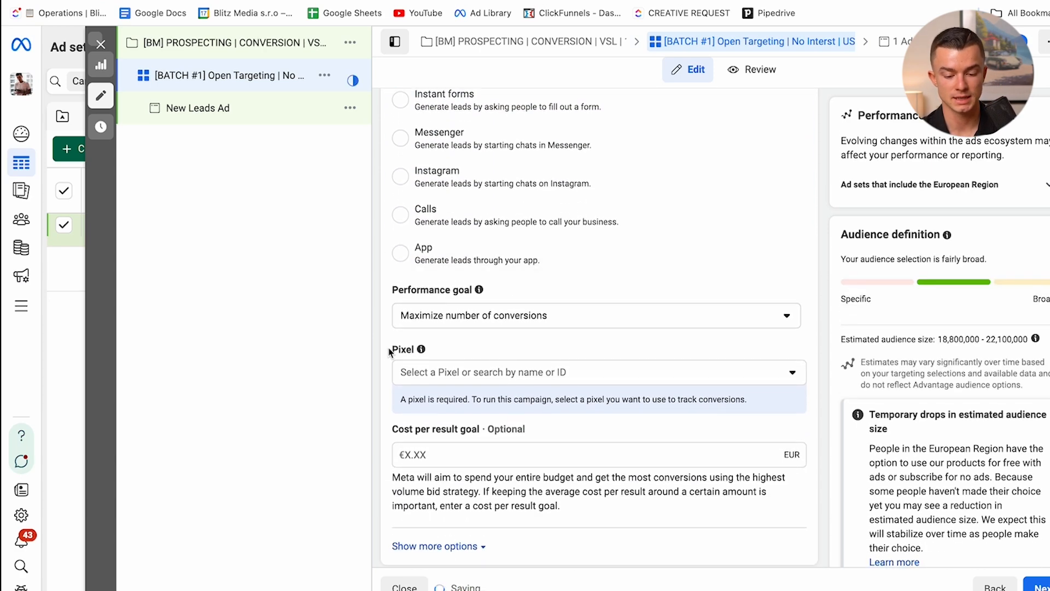
# - Choose the Advantage 2024 pixel with Lead as the conversion event, and open the live opt-in page
pyautogui.click(421, 373)
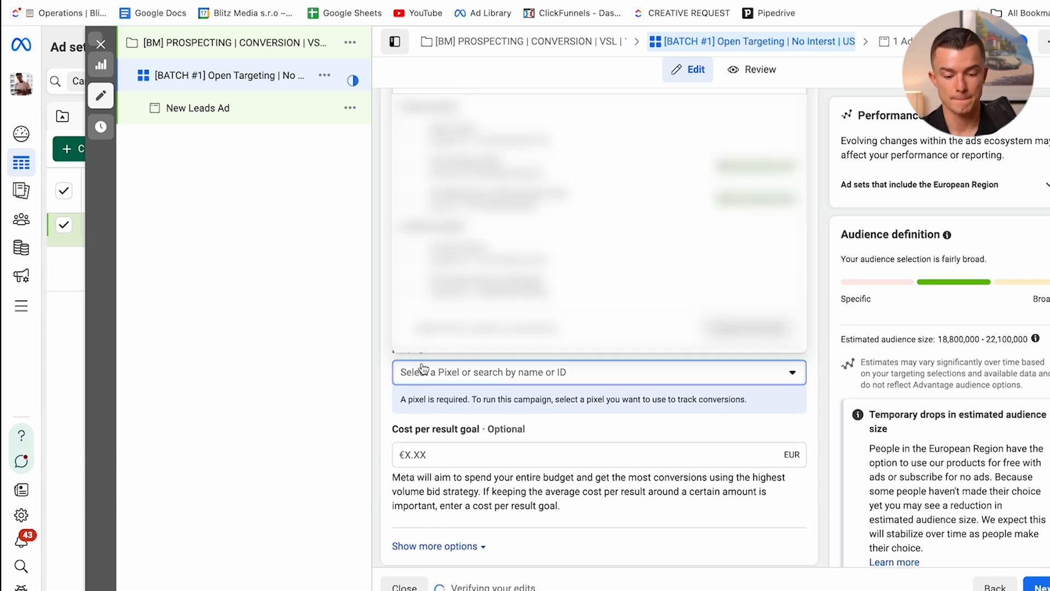
pyautogui.click(487, 166)
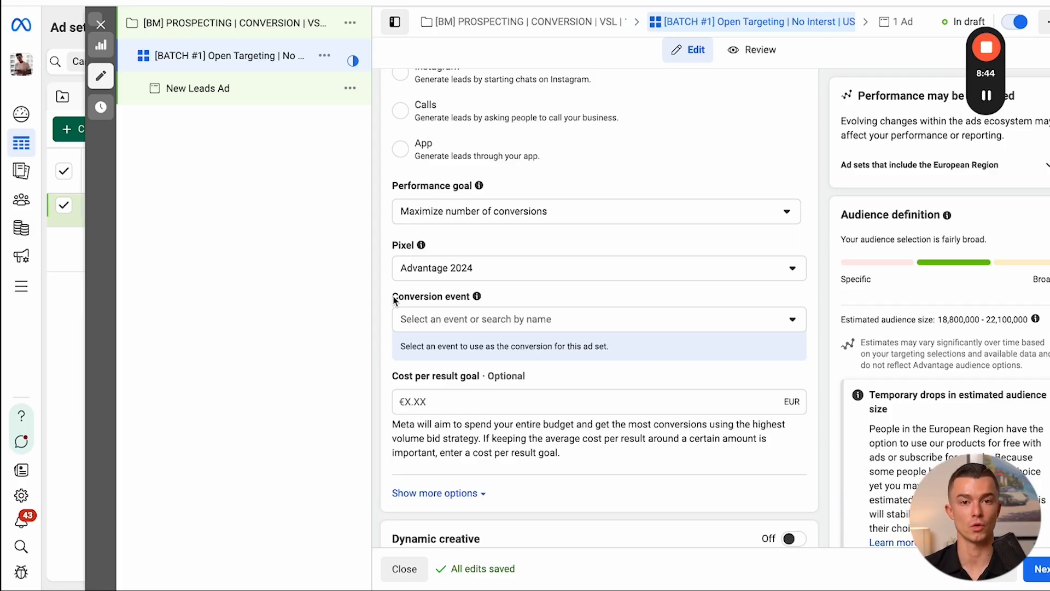
pyautogui.click(407, 320)
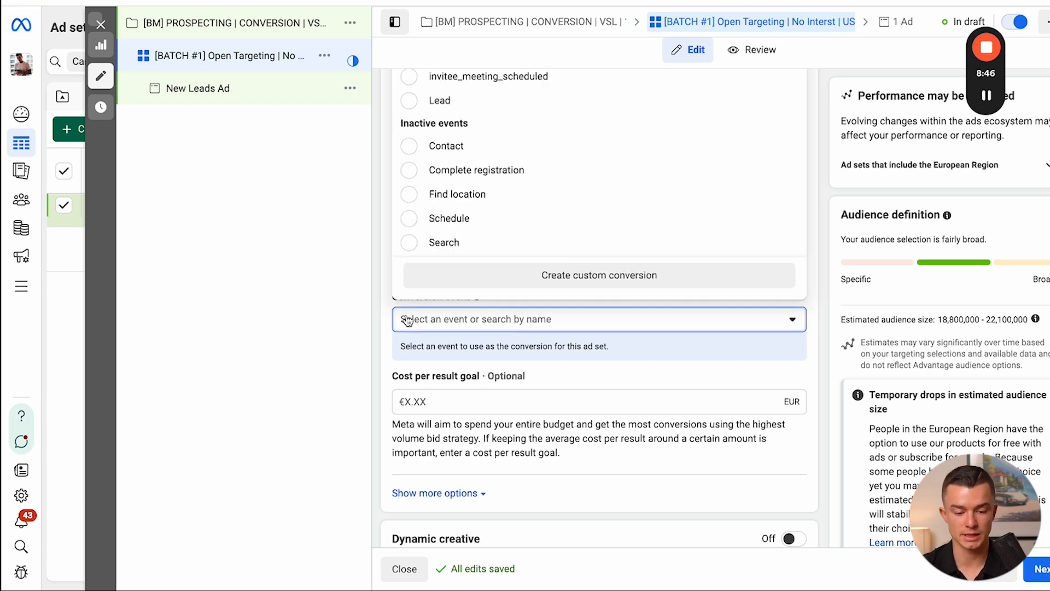
pyautogui.click(485, 103)
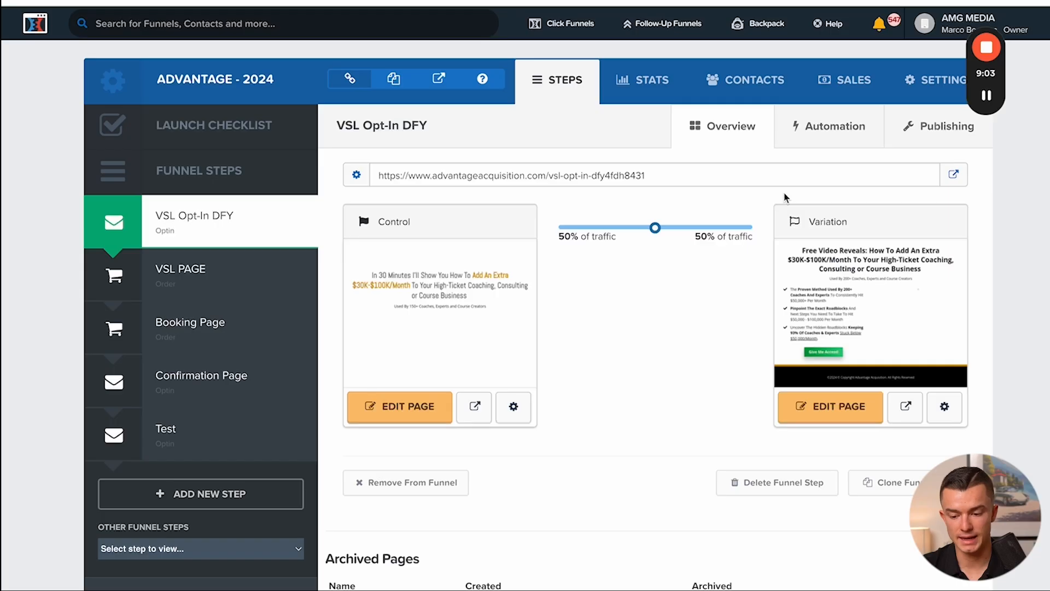
pyautogui.click(953, 174)
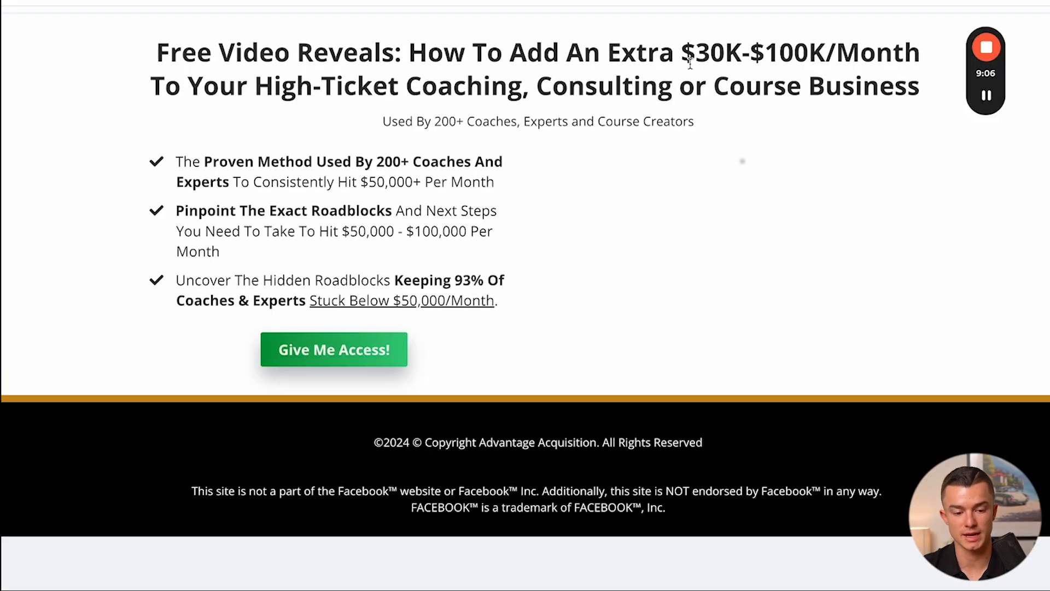
# - Test the opt-in form on the live landing page, then open the funnel settings
pyautogui.click(316, 355)
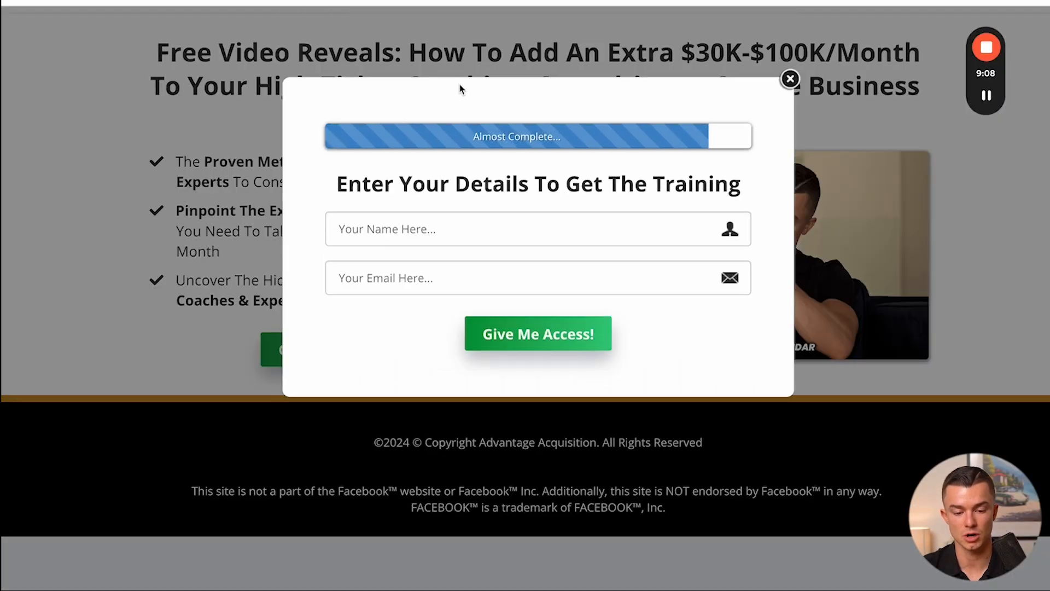
pyautogui.press('super+w')
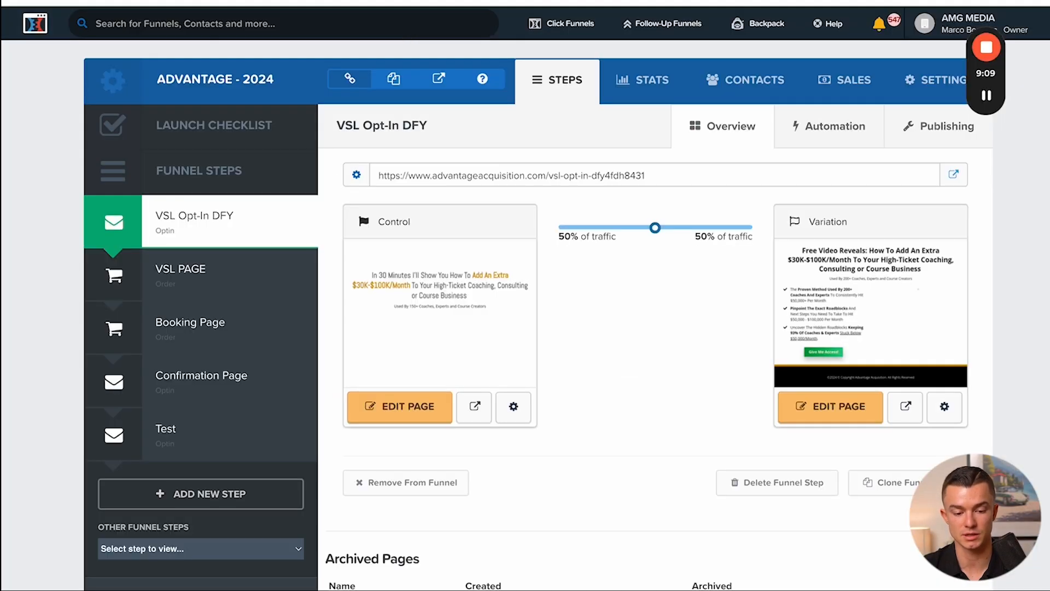
pyautogui.click(211, 269)
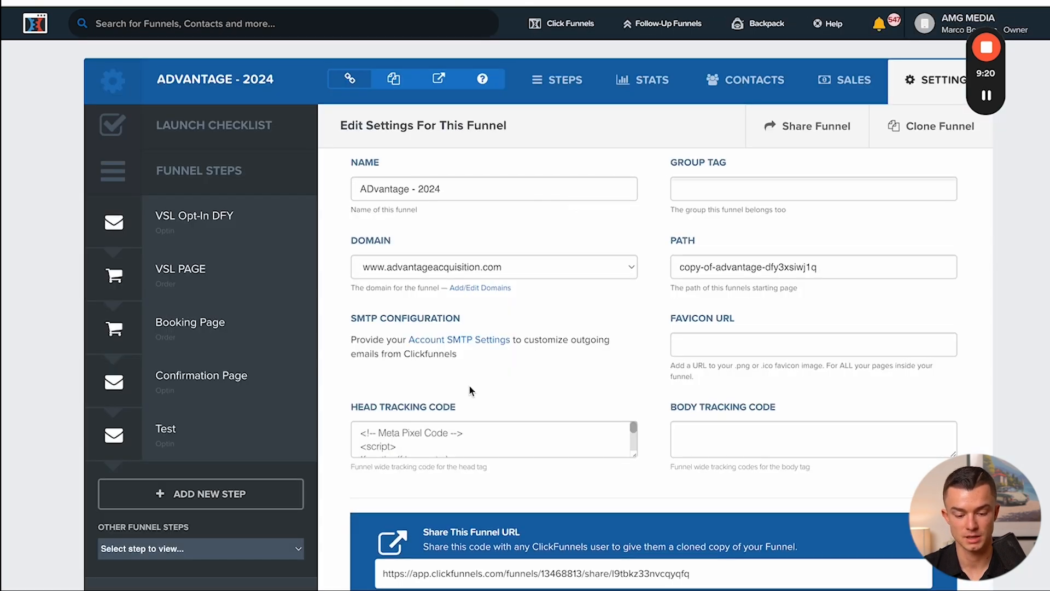
# - Read the Meta Pixel script in the head tracking code, then open VSL PAGE in the editor
pyautogui.moveTo(638, 461); pyautogui.dragTo(690, 551)
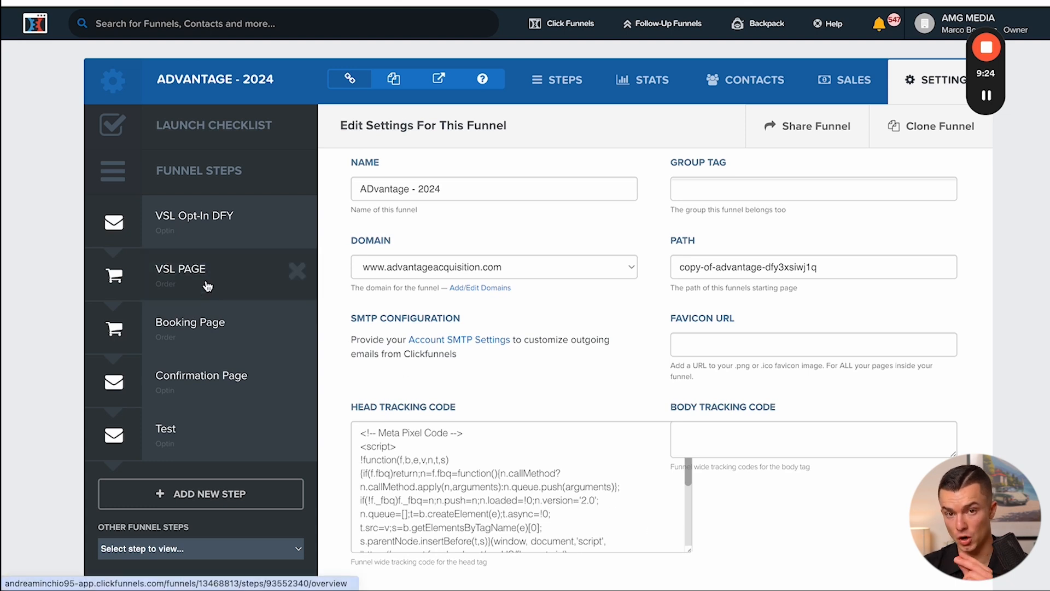
pyautogui.click(190, 265)
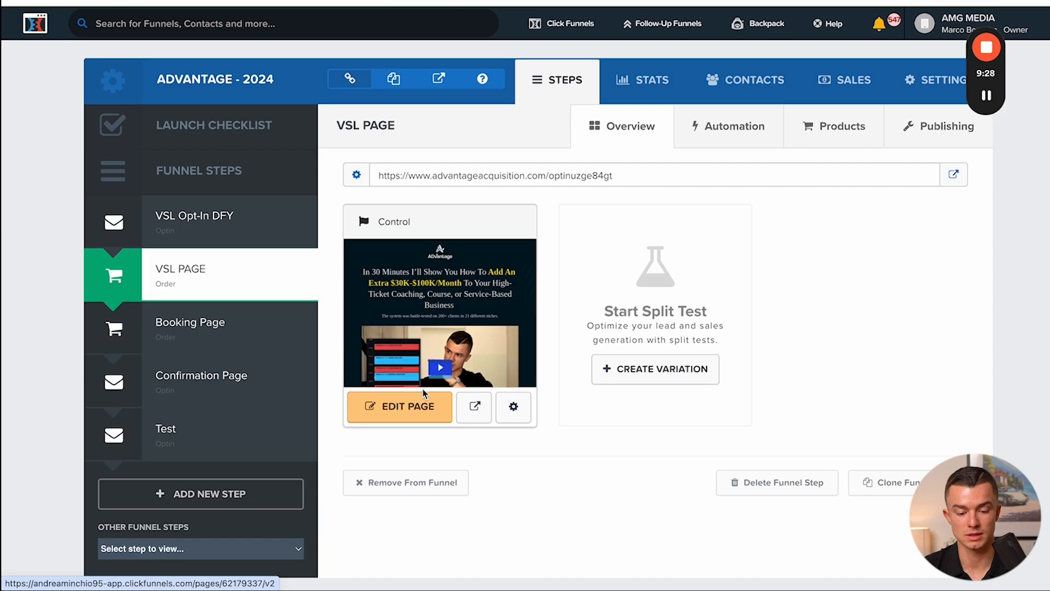
pyautogui.click(381, 412)
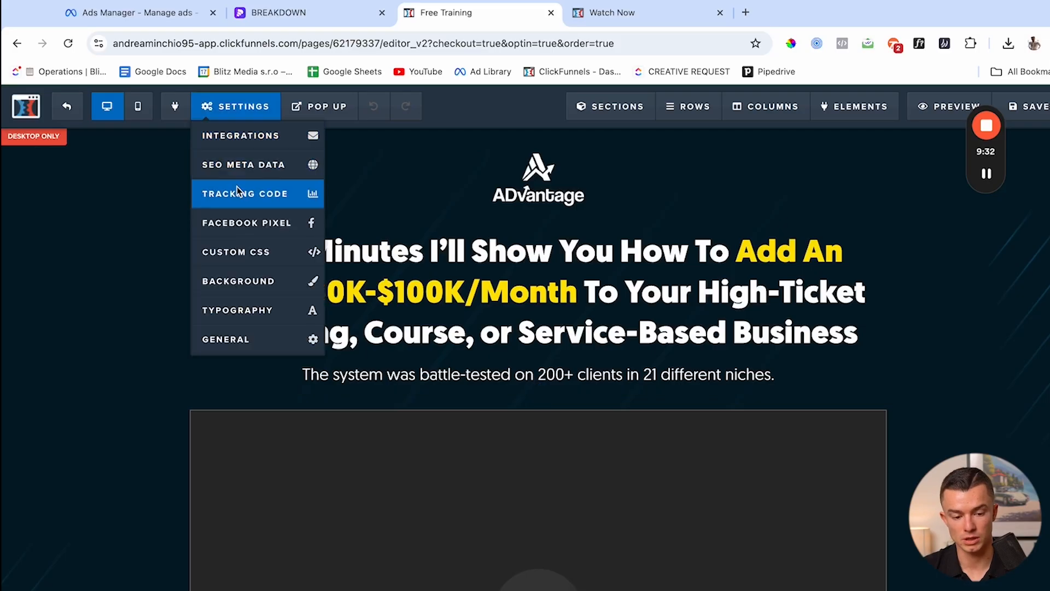
# - Check that the VSL PAGE header tracking code contains fbq('track','Lead')
pyautogui.click(241, 191)
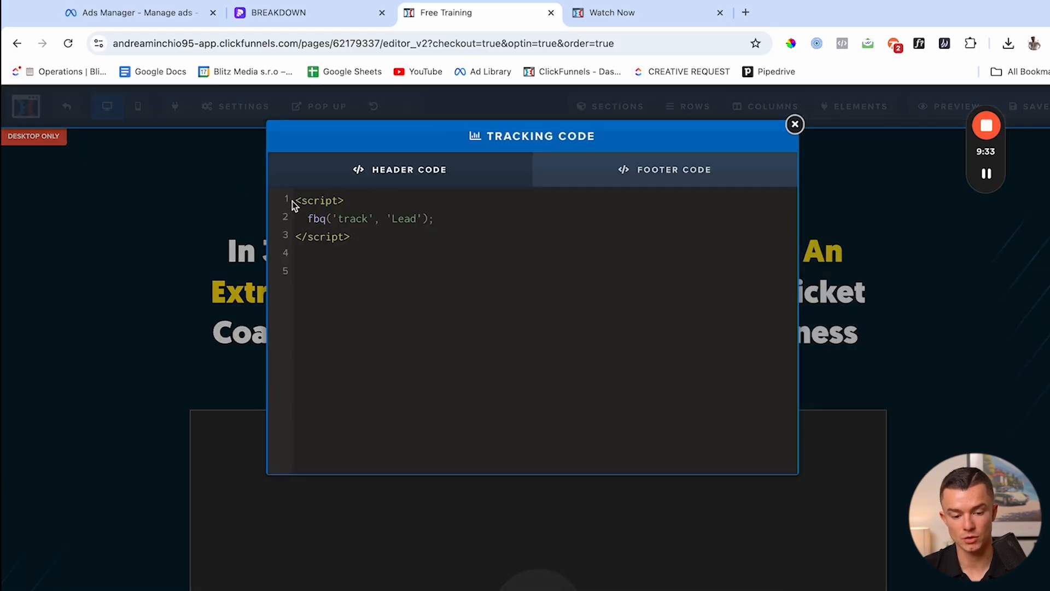
pyautogui.moveTo(292, 200); pyautogui.dragTo(368, 255)
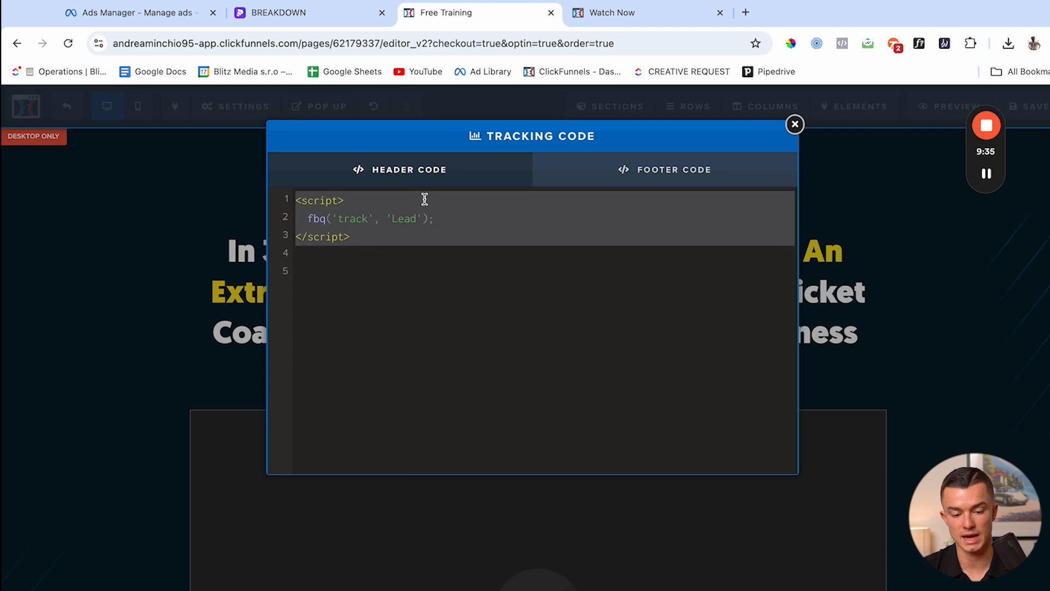
pyautogui.click(397, 219)
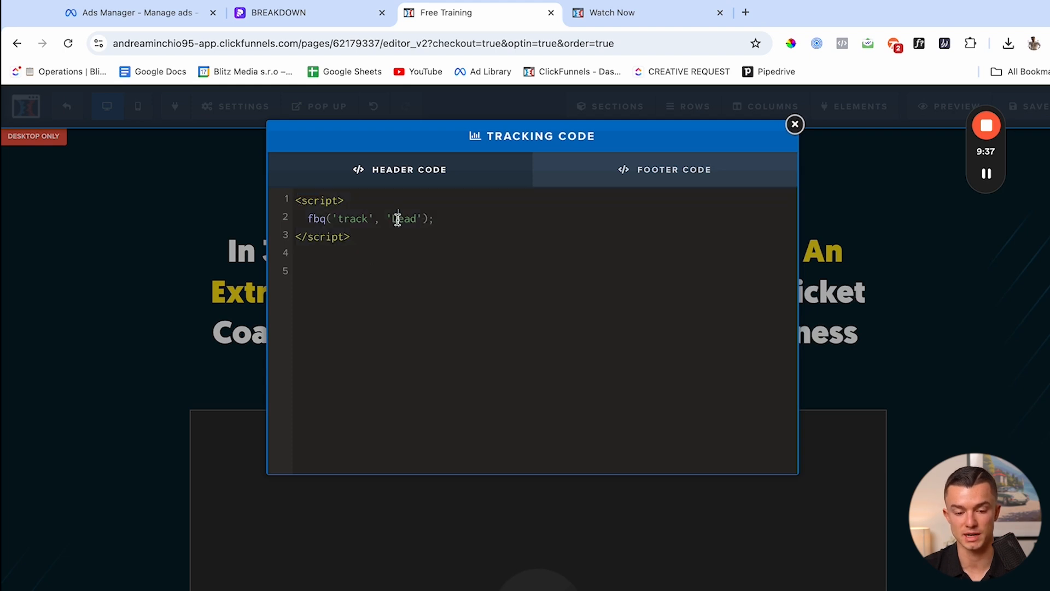
pyautogui.click(816, 186)
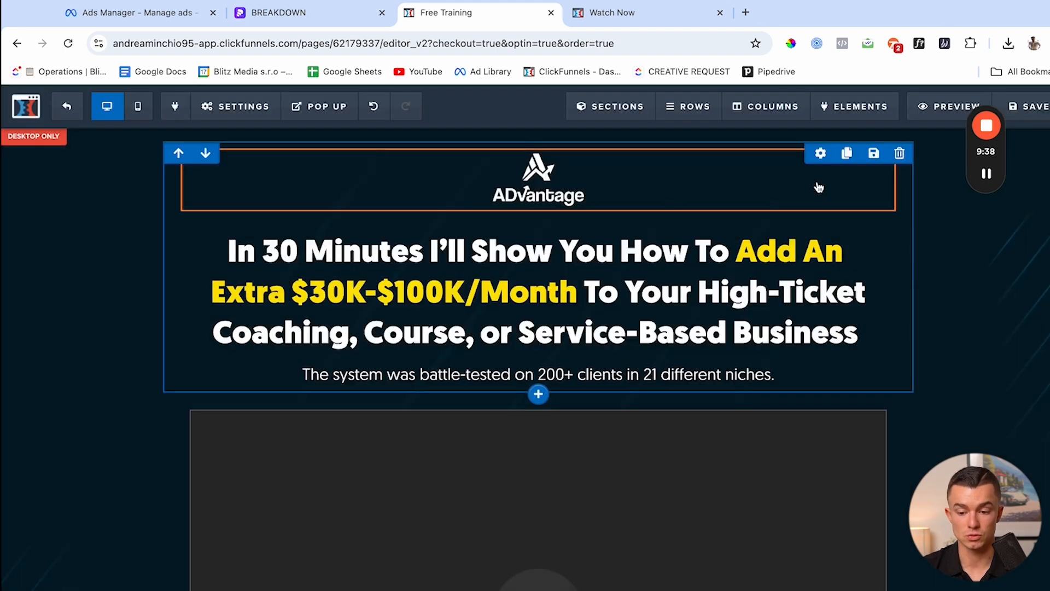
# - Preview the VSL PAGE and confirm via Meta Pixel Helper that Lead and PageView fire
pyautogui.click(926, 108)
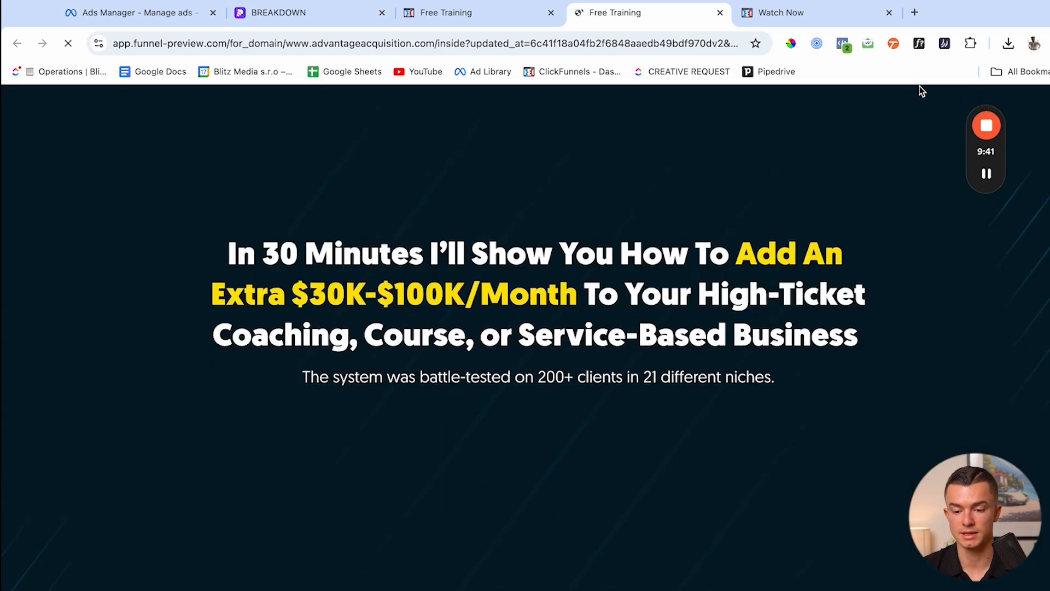
pyautogui.click(842, 44)
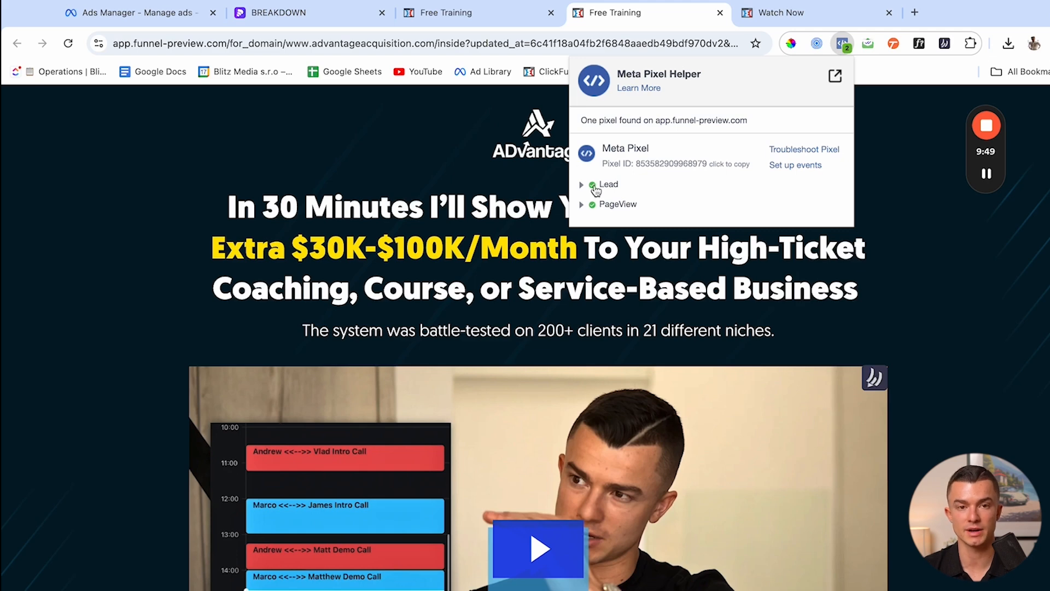
pyautogui.click(522, 187)
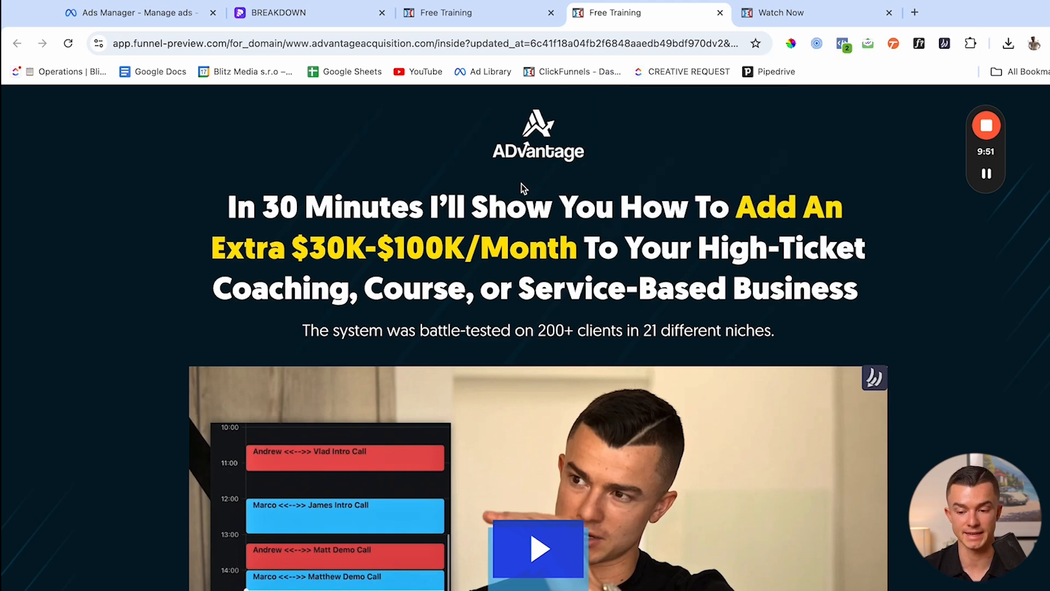
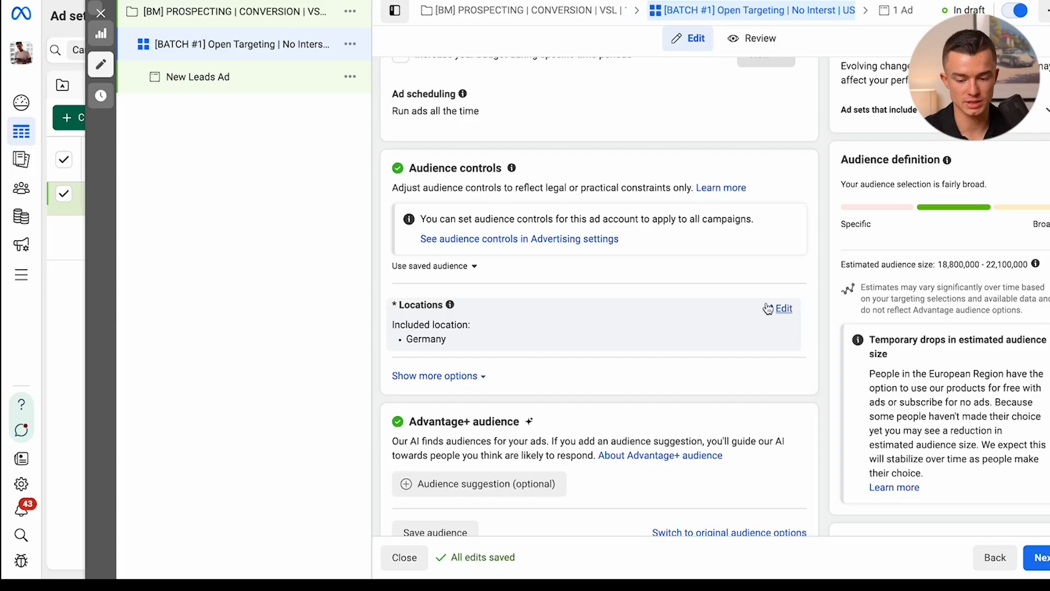
# - Add United States and Canada to the ad set locations and remove Germany
pyautogui.click(781, 309)
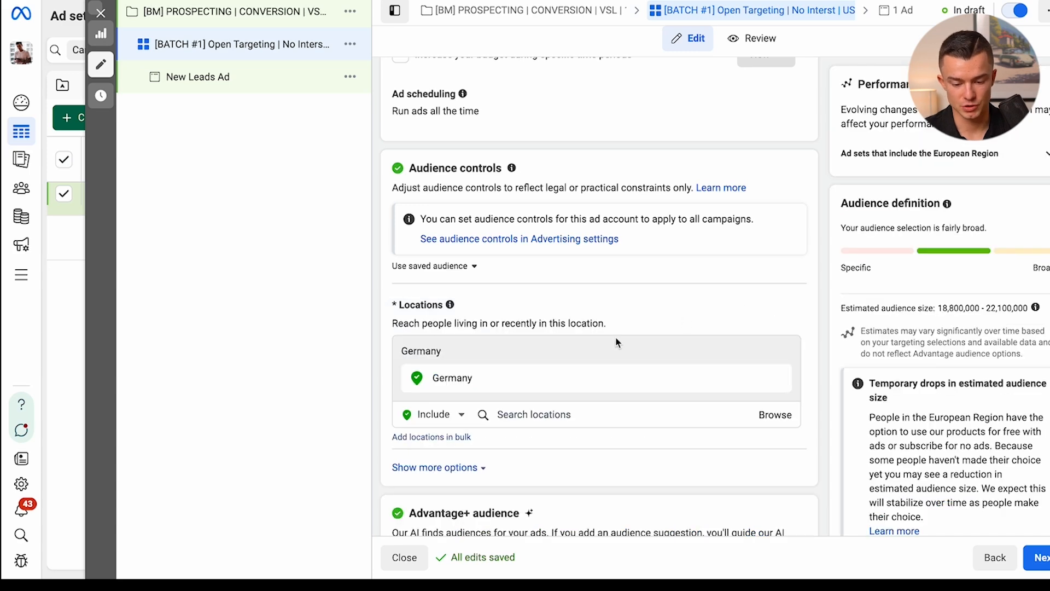
pyautogui.click(638, 418)
pyautogui.write('united states')
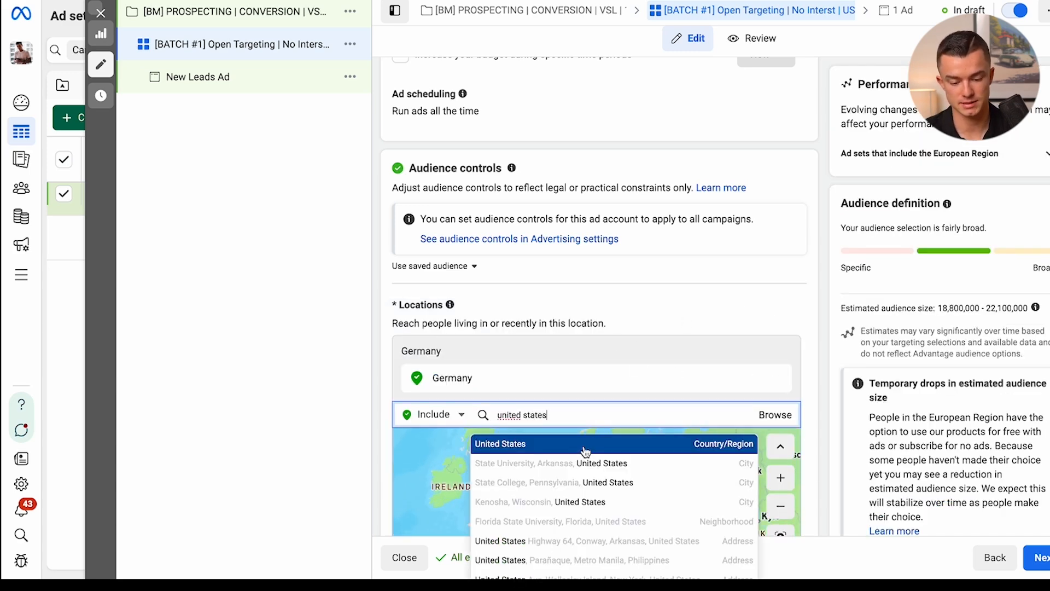
pyautogui.click(585, 449)
pyautogui.write('canada')
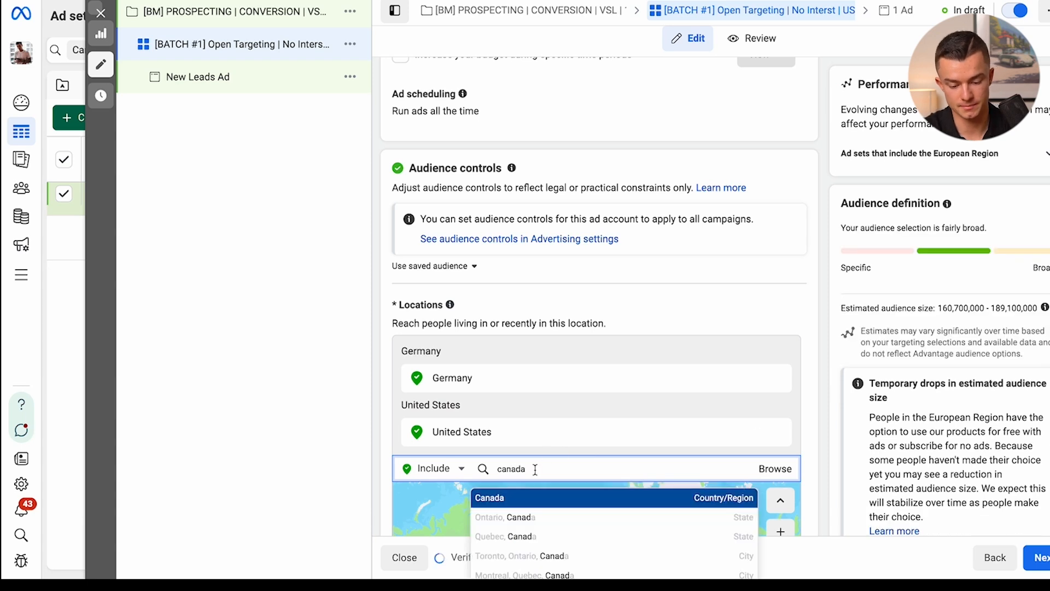
pyautogui.click(539, 497)
pyautogui.click(778, 381)
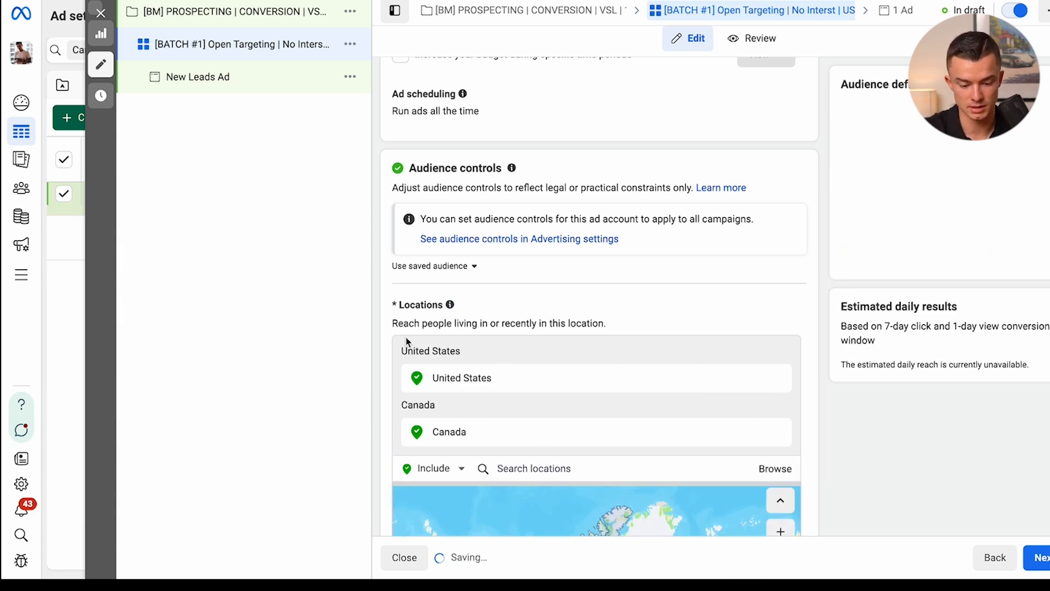
pyautogui.scroll(-4, 390, 340)
pyautogui.scroll(-4, 389, 339)
pyautogui.moveTo(408, 310); pyautogui.dragTo(521, 310)
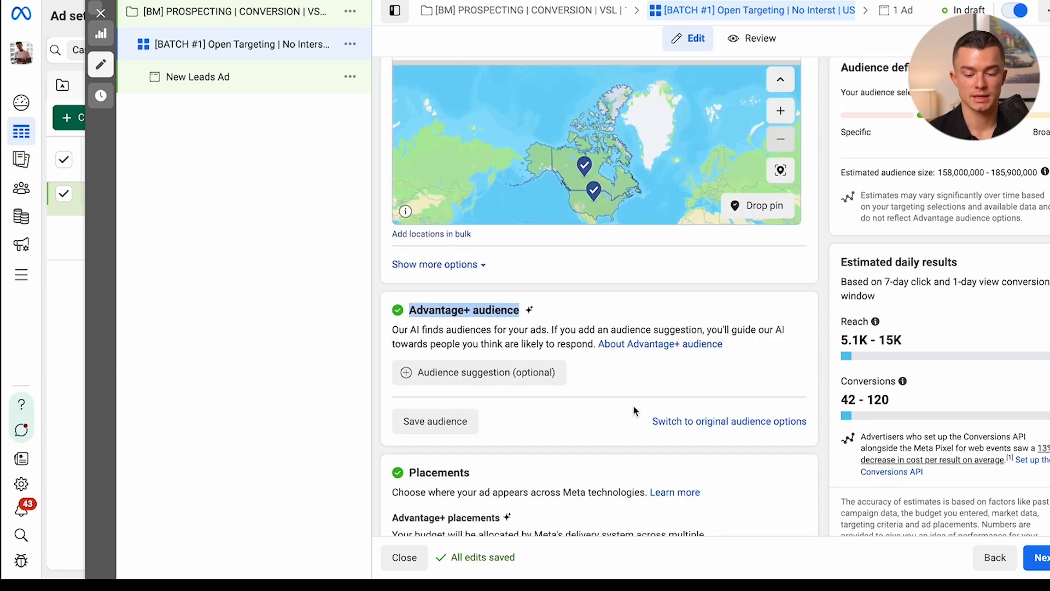
# - Replace Advantage+ audience with the original audience options, keeping US and Canada, ages 18–65+
pyautogui.click(671, 419)
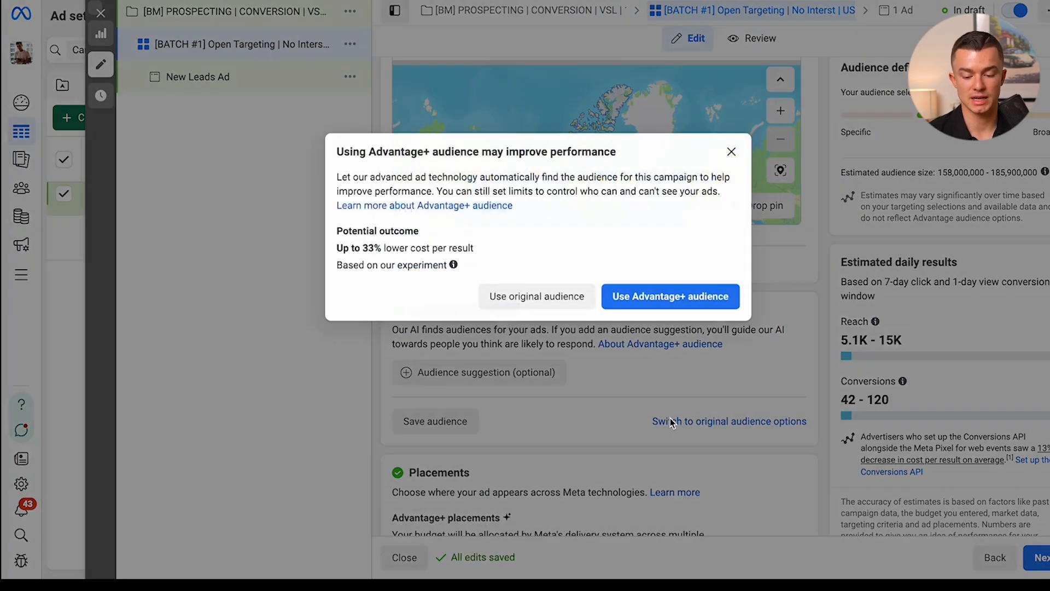
pyautogui.click(554, 309)
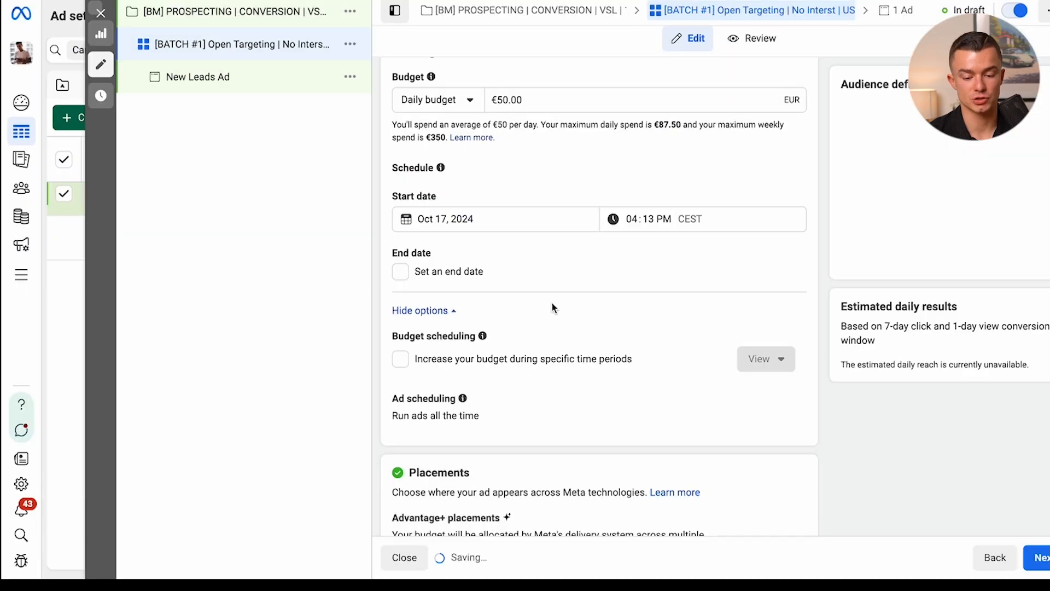
pyautogui.scroll(-4, 551, 301)
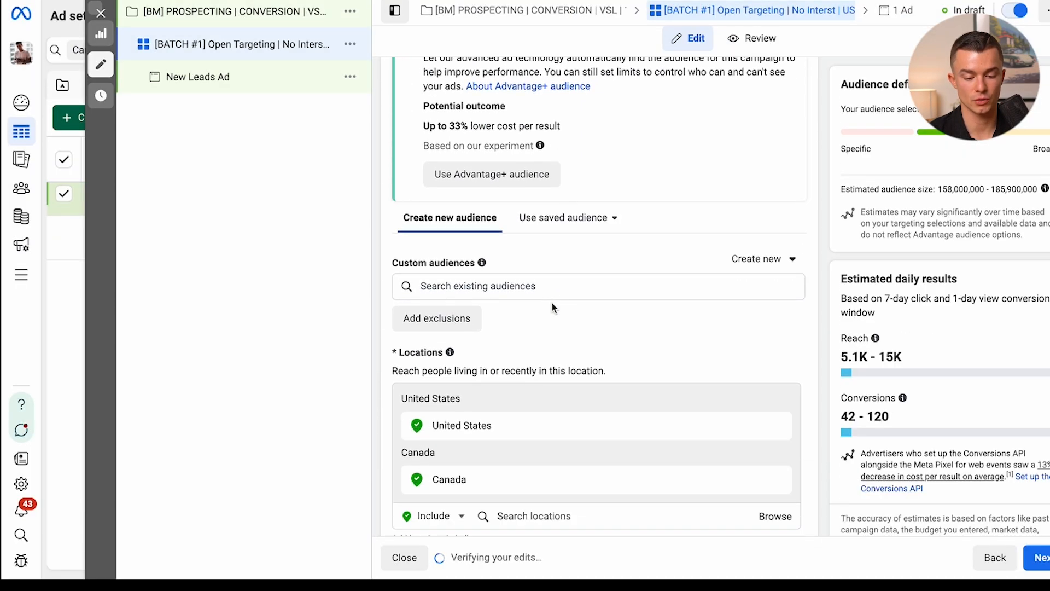
pyautogui.scroll(-4, 443, 365)
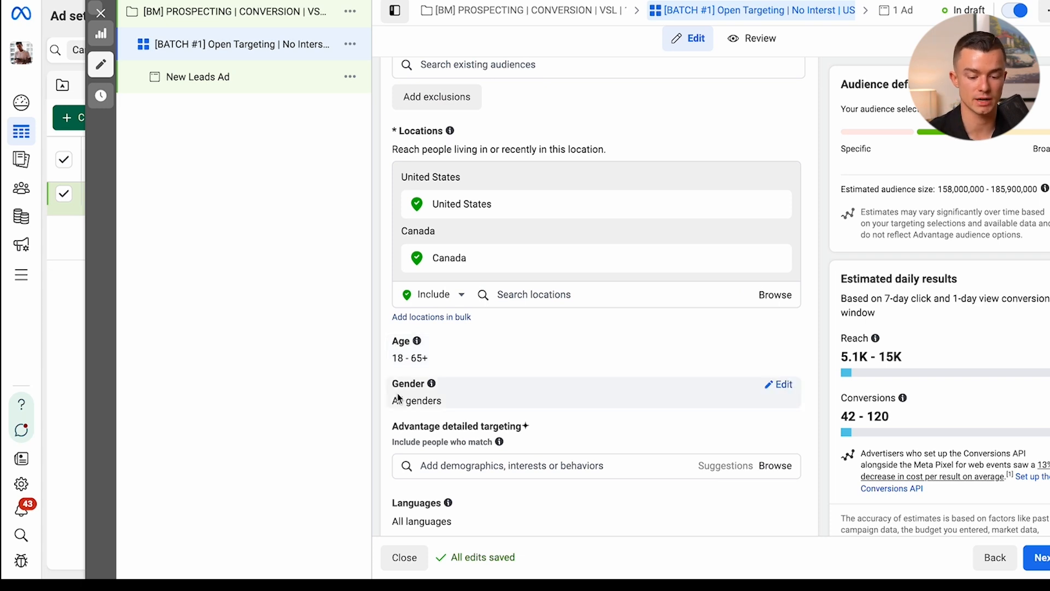
# - Keep gender at All and set the minimum age to 30 (30–65+)
pyautogui.click(783, 384)
pyautogui.click(497, 402)
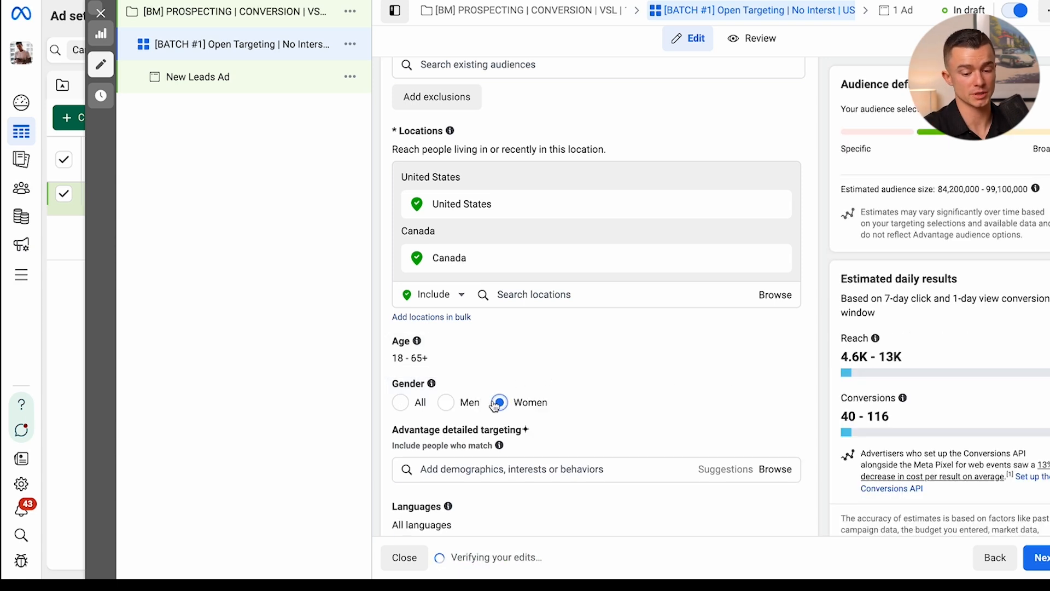
pyautogui.click(428, 397)
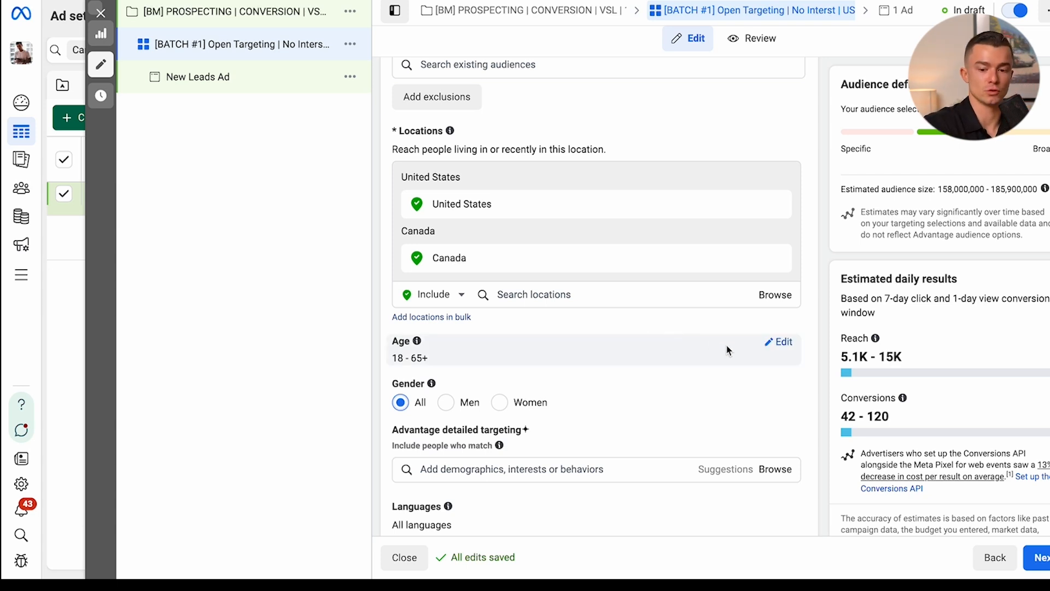
pyautogui.click(778, 343)
pyautogui.click(423, 363)
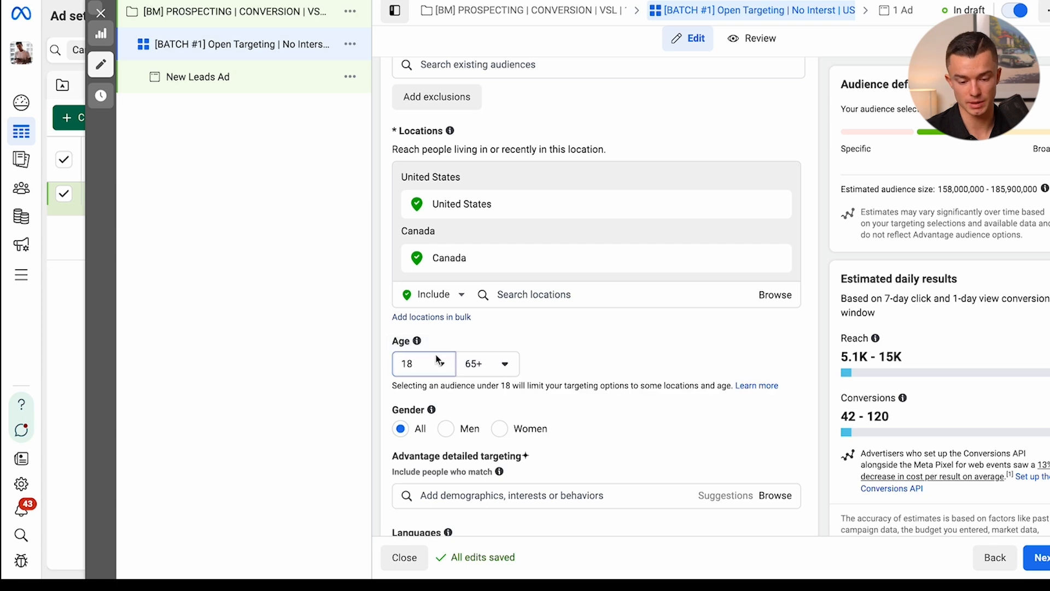
pyautogui.scroll(-5, 425, 470)
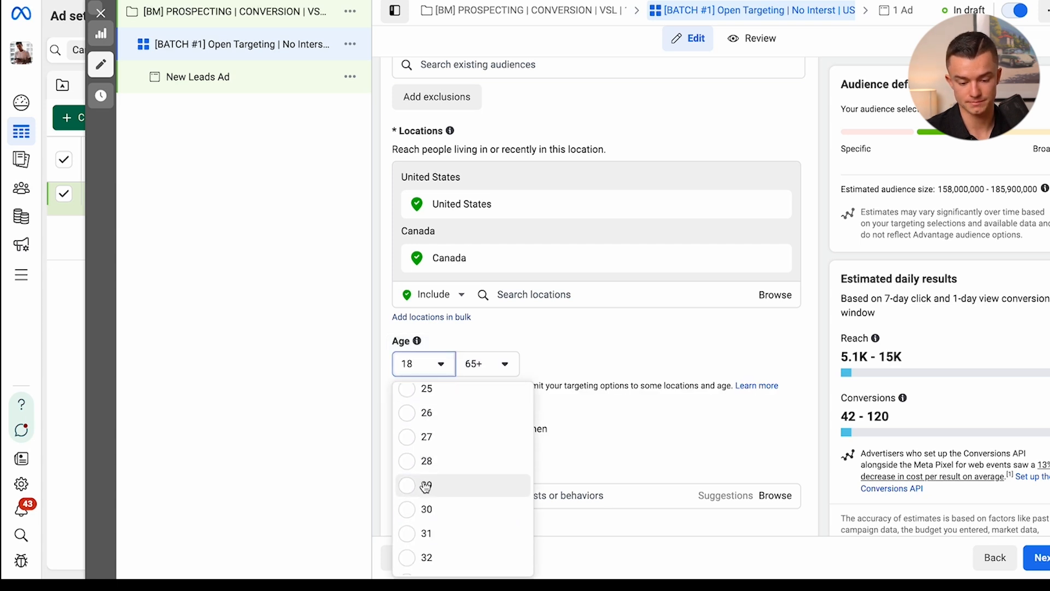
pyautogui.click(424, 510)
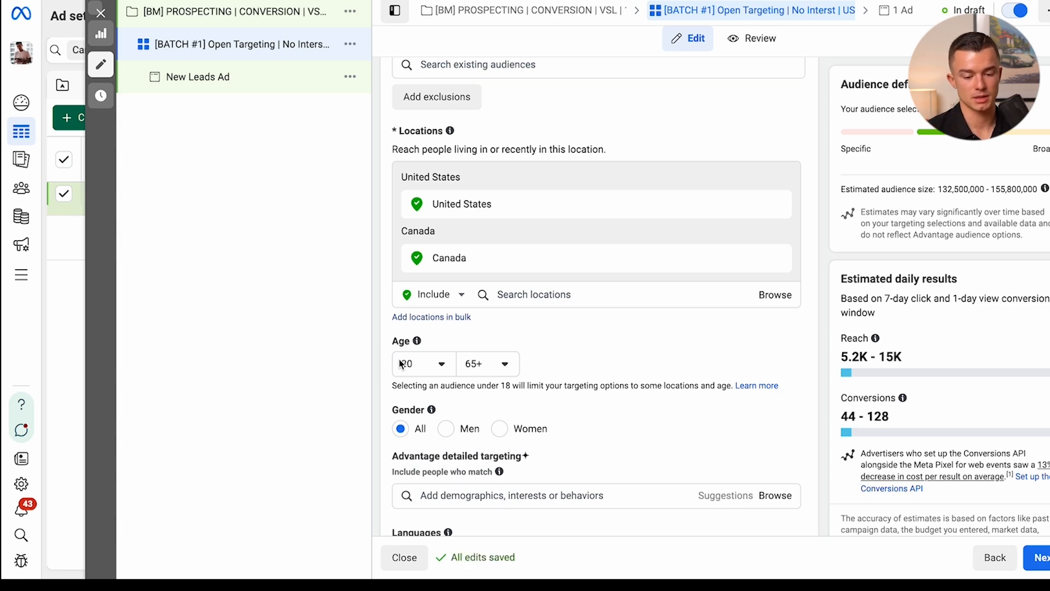
pyautogui.scroll(-3, 386, 369)
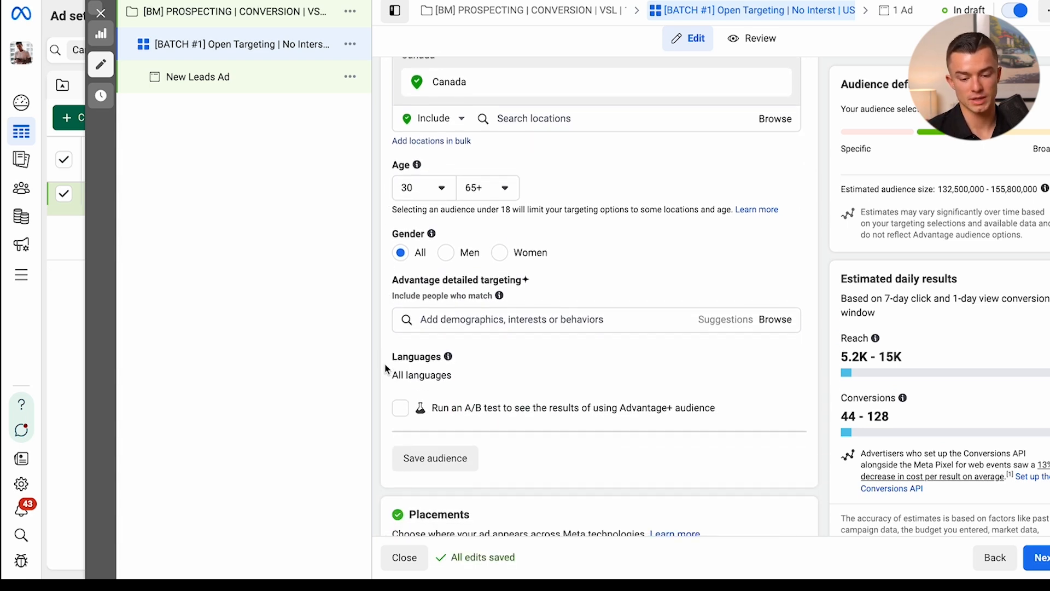
pyautogui.click(471, 330)
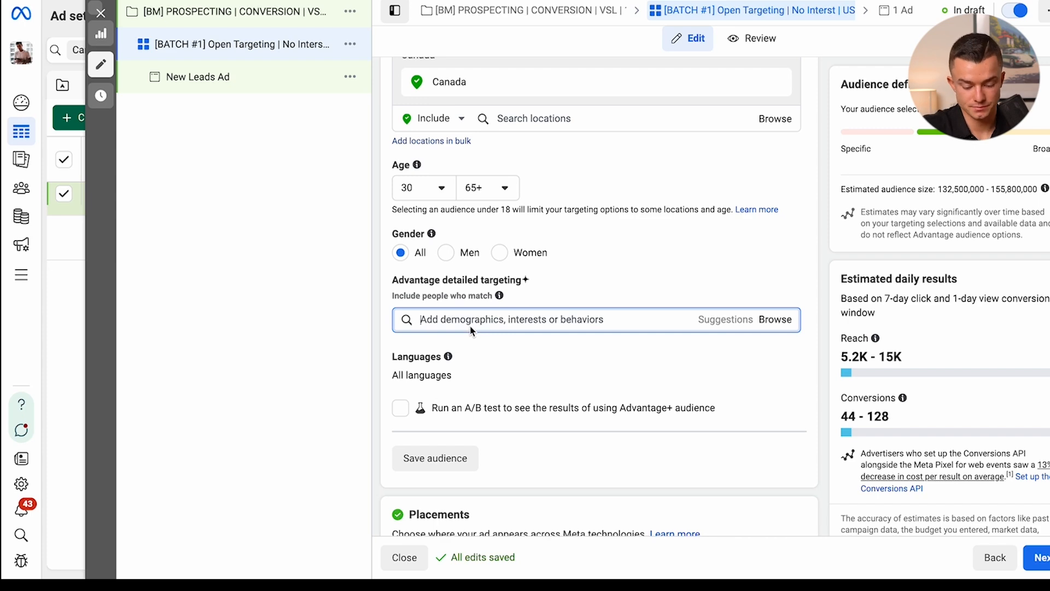
pyautogui.write('d')
pyautogui.press('BackSpace')
pyautogui.write('di')
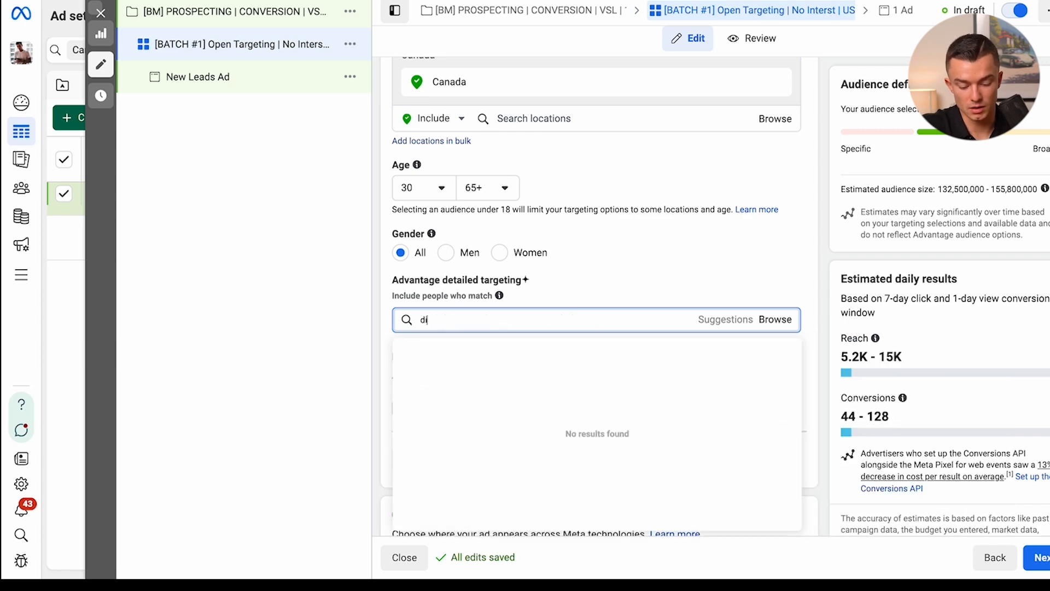
pyautogui.write('gital marketing')
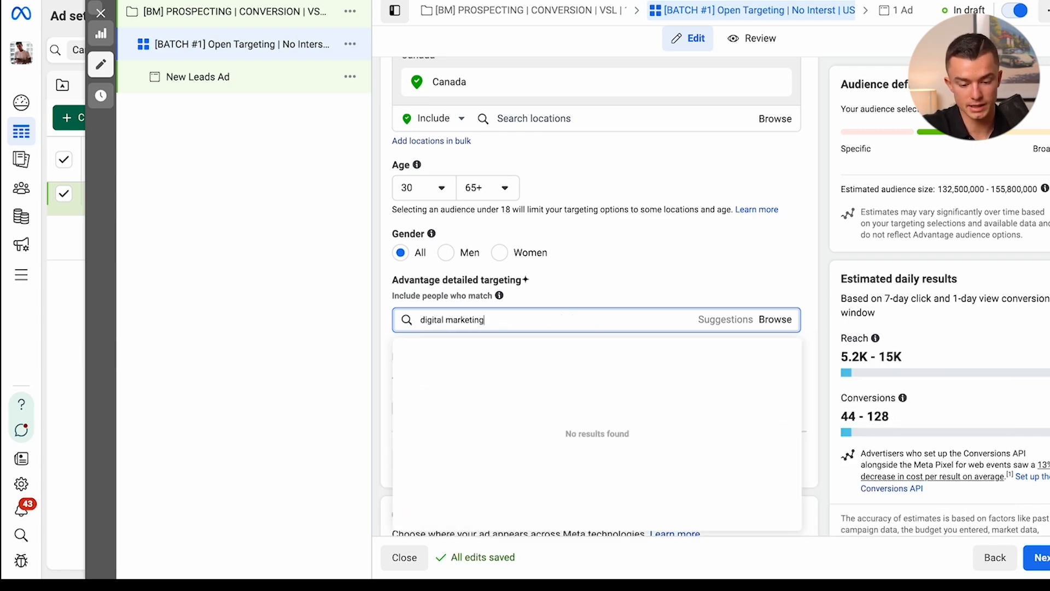
pyautogui.click(458, 372)
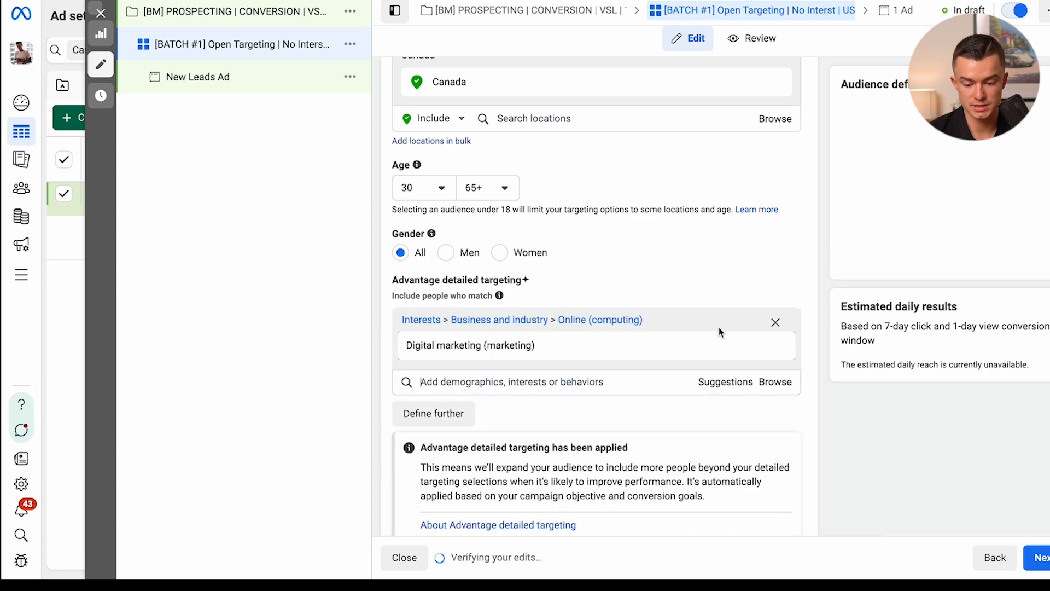
pyautogui.click(522, 322)
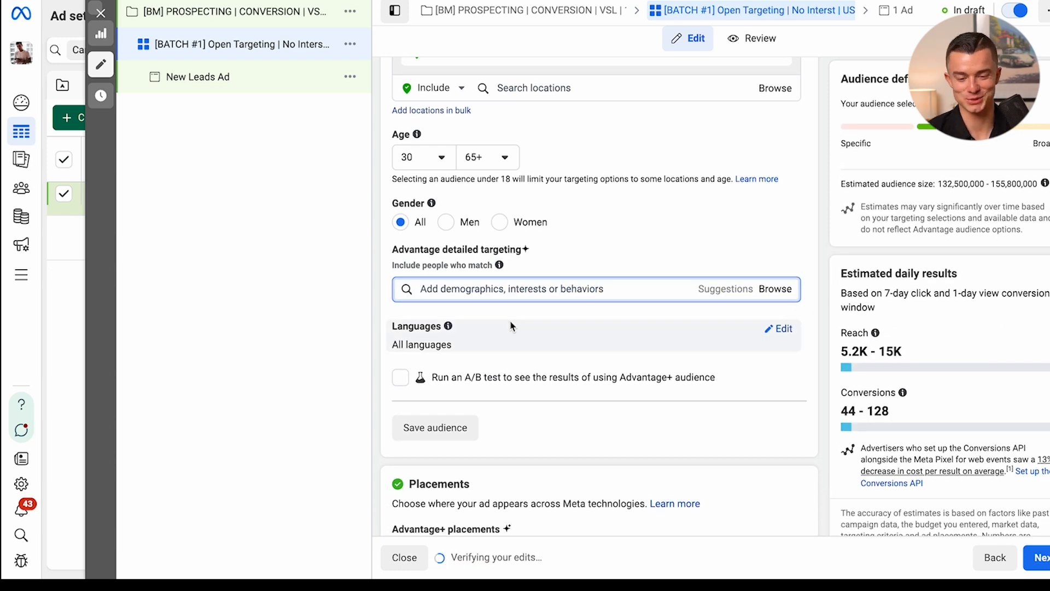
pyautogui.scroll(-1, 512, 326)
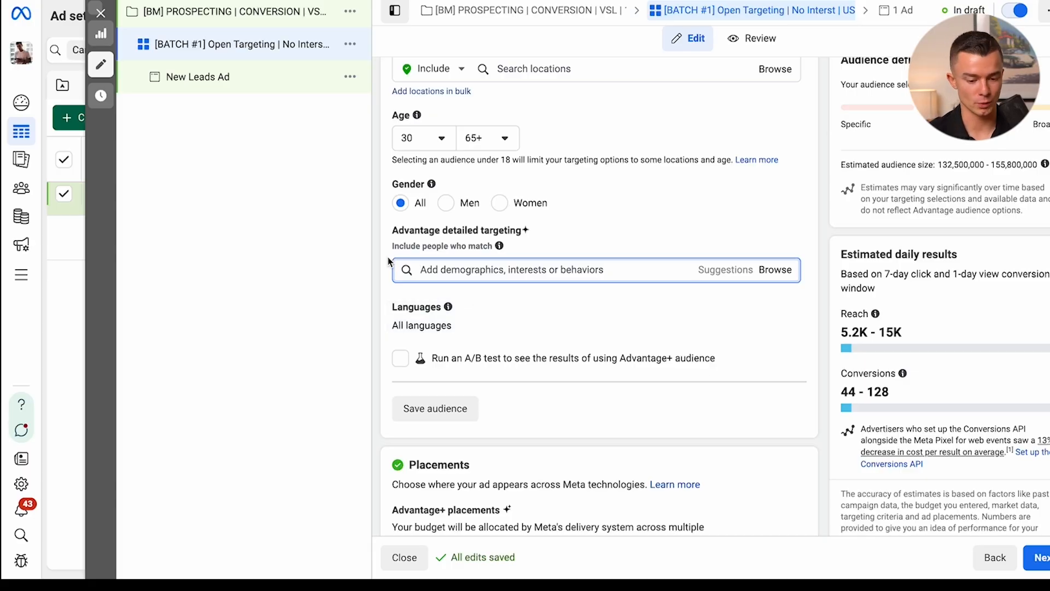
pyautogui.scroll(-1, 389, 261)
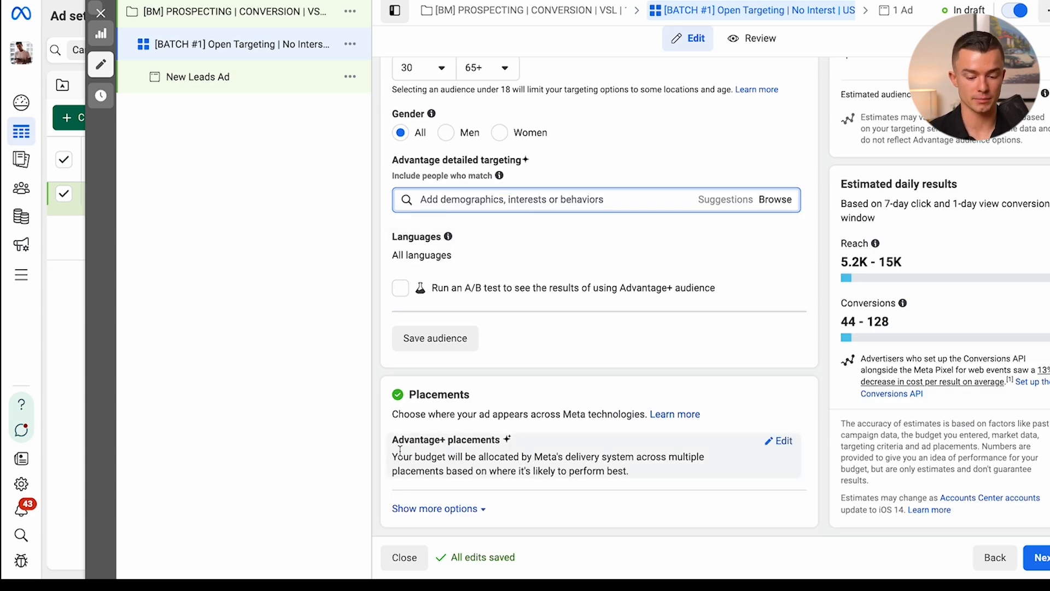
# - Switch to manual placements and drop the Facebook, Audience Network and Messenger platforms
pyautogui.moveTo(393, 439); pyautogui.dragTo(500, 439)
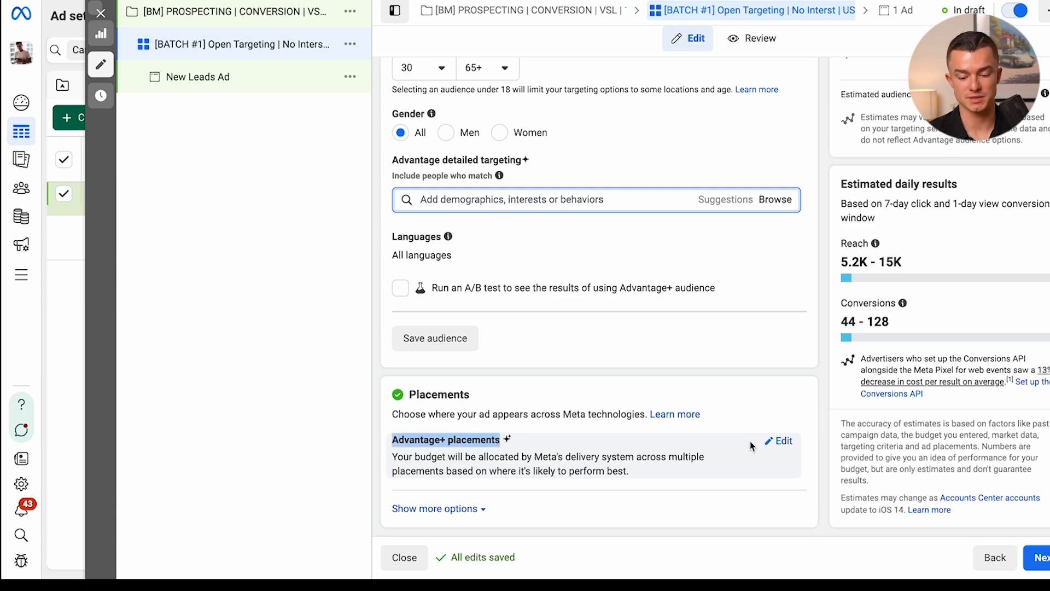
pyautogui.click(778, 441)
pyautogui.scroll(-3, 762, 445)
pyautogui.click(487, 458)
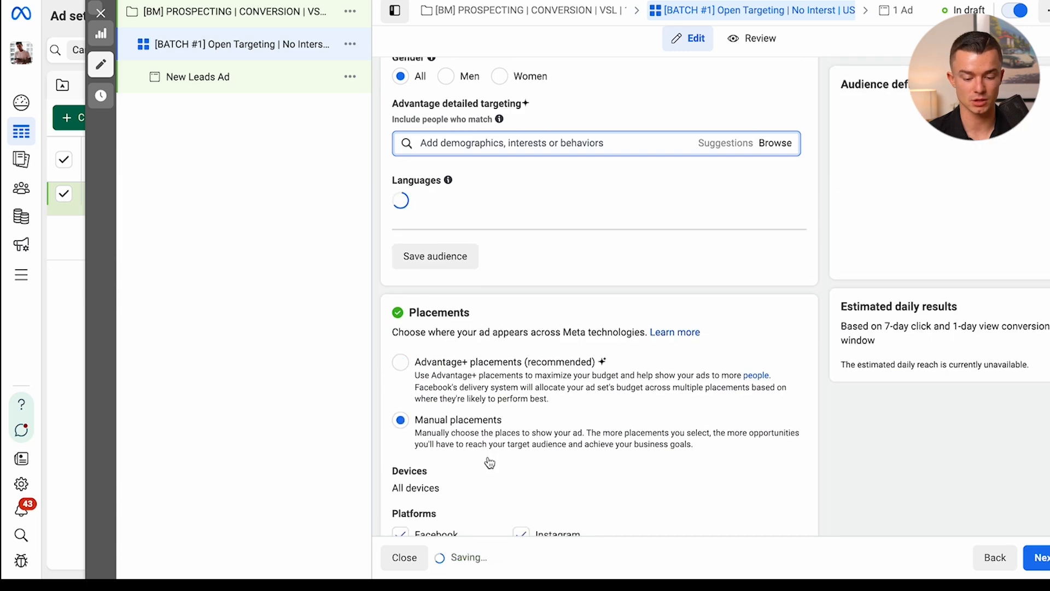
pyautogui.scroll(-5, 488, 459)
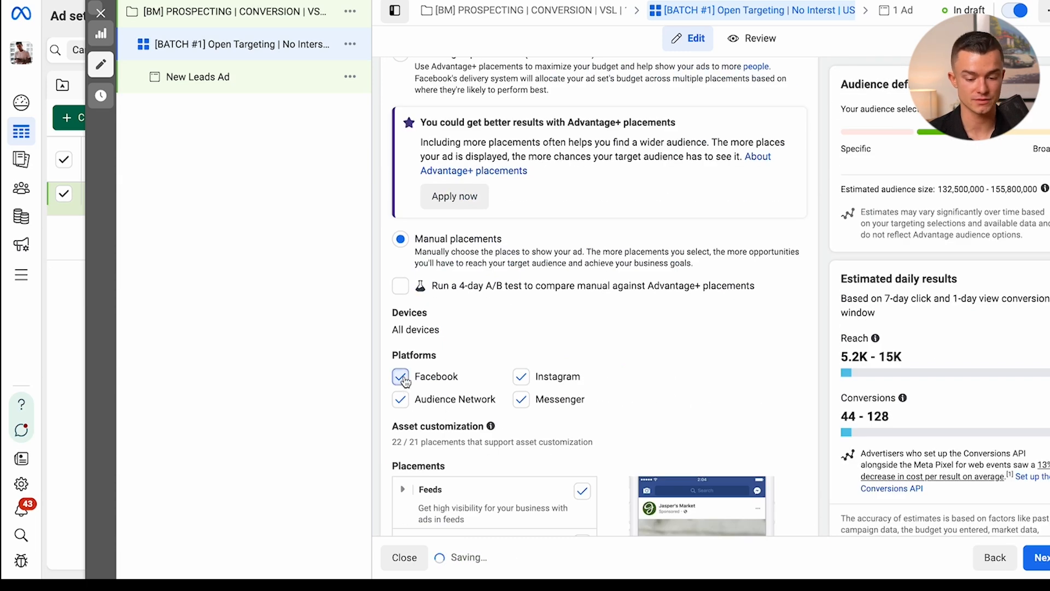
pyautogui.click(400, 376)
pyautogui.click(400, 398)
pyautogui.click(521, 398)
# - Remove Feeds and Search results placements, then open the New Leads Ad
pyautogui.scroll(-3, 523, 402)
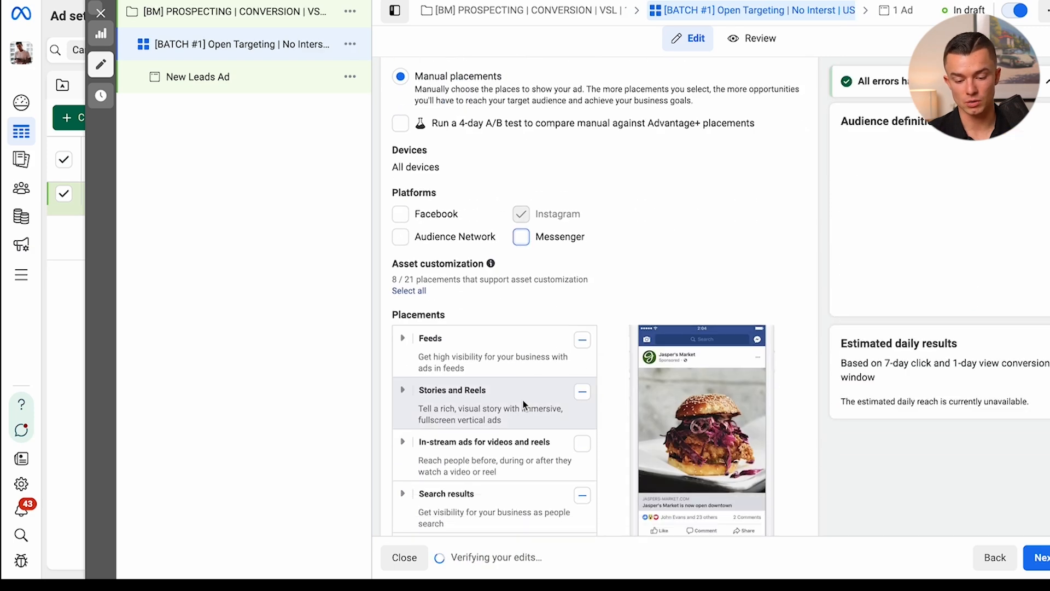
pyautogui.click(582, 340)
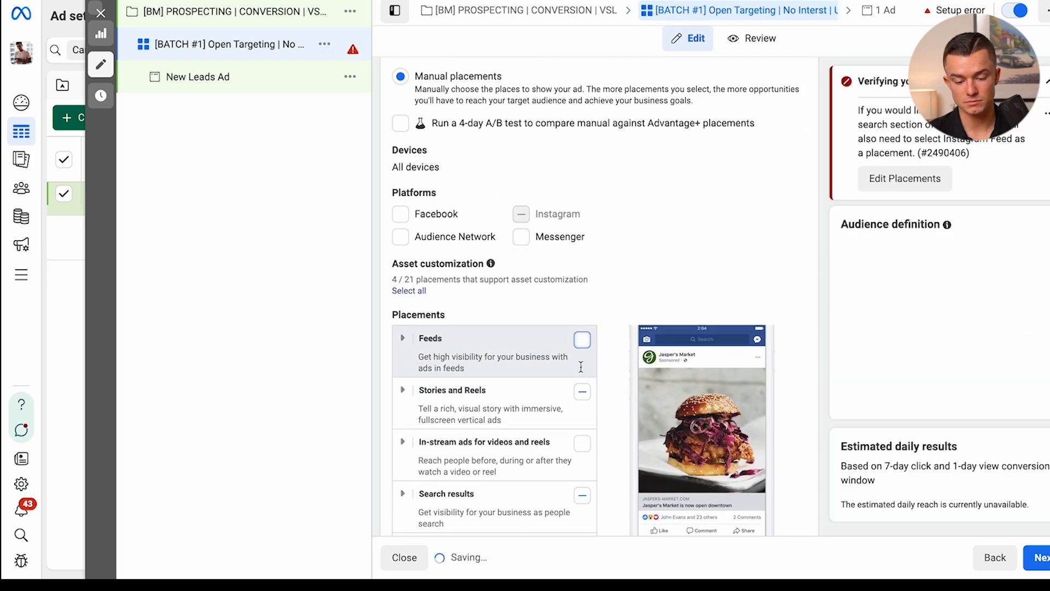
pyautogui.scroll(-4, 580, 328)
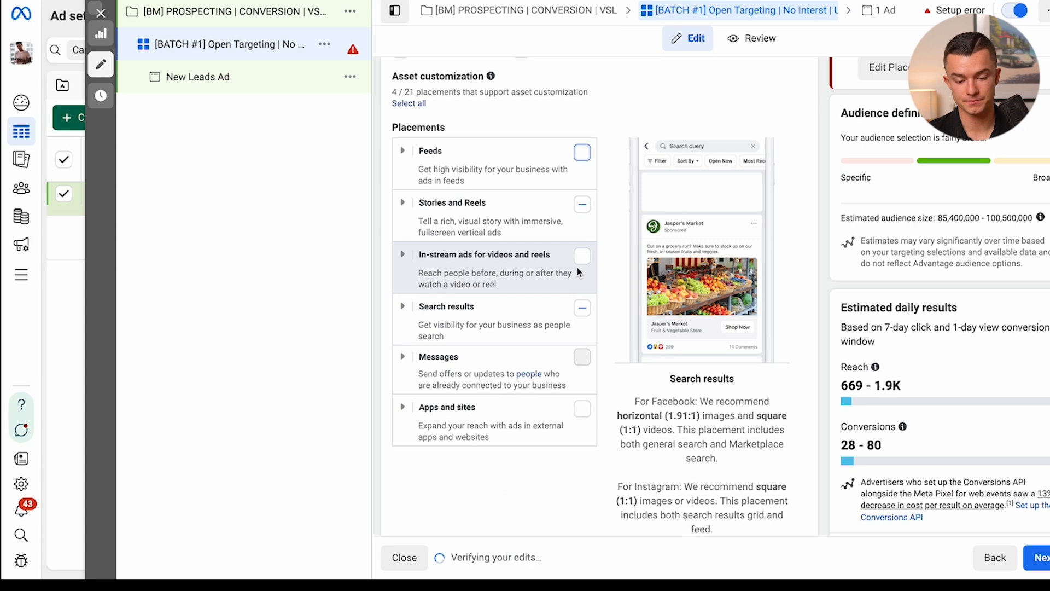
pyautogui.click(582, 308)
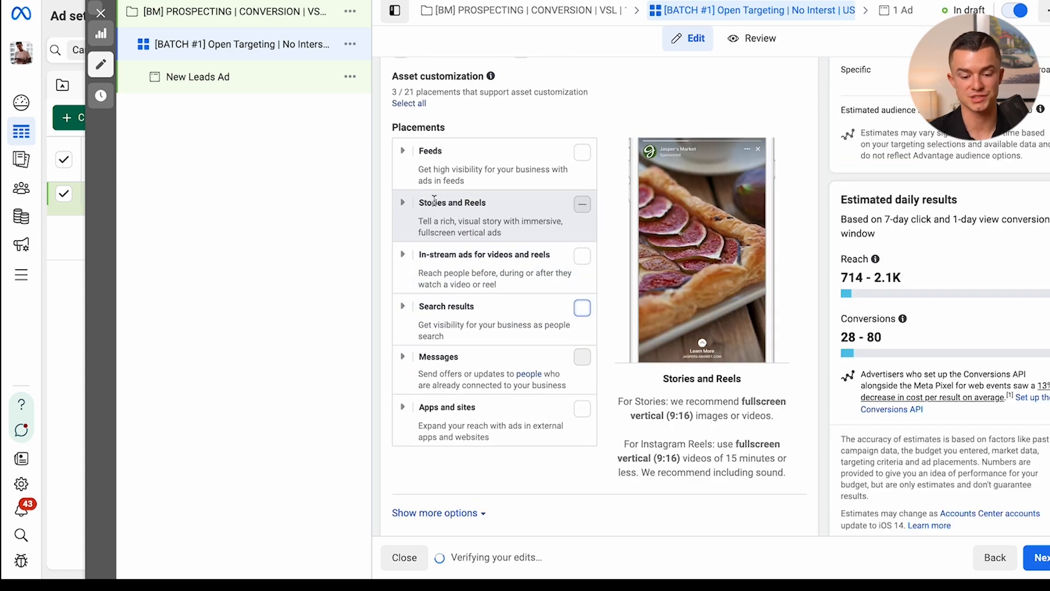
pyautogui.scroll(10, 433, 201)
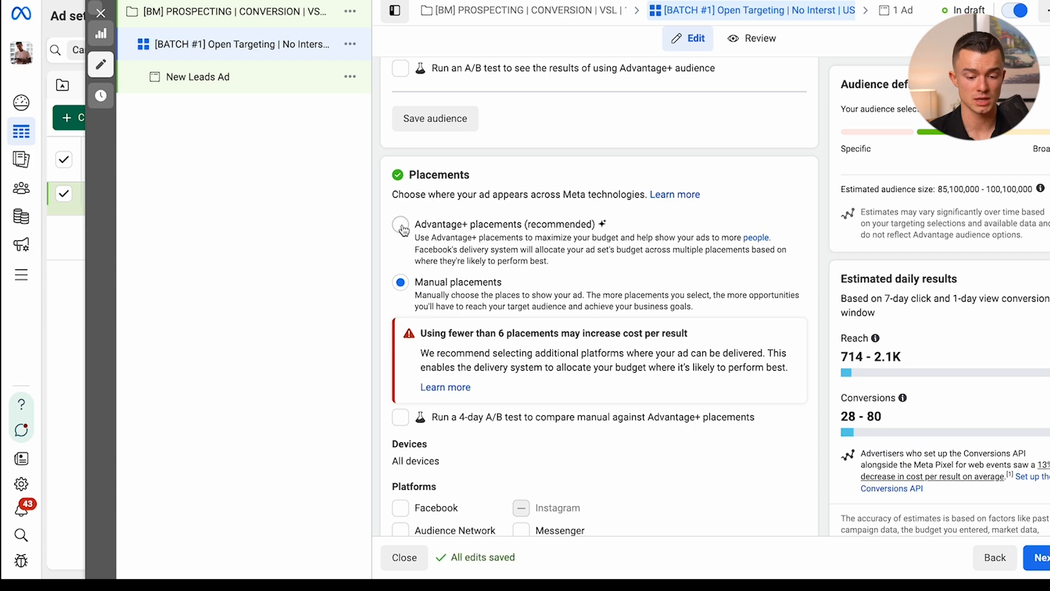
pyautogui.click(401, 226)
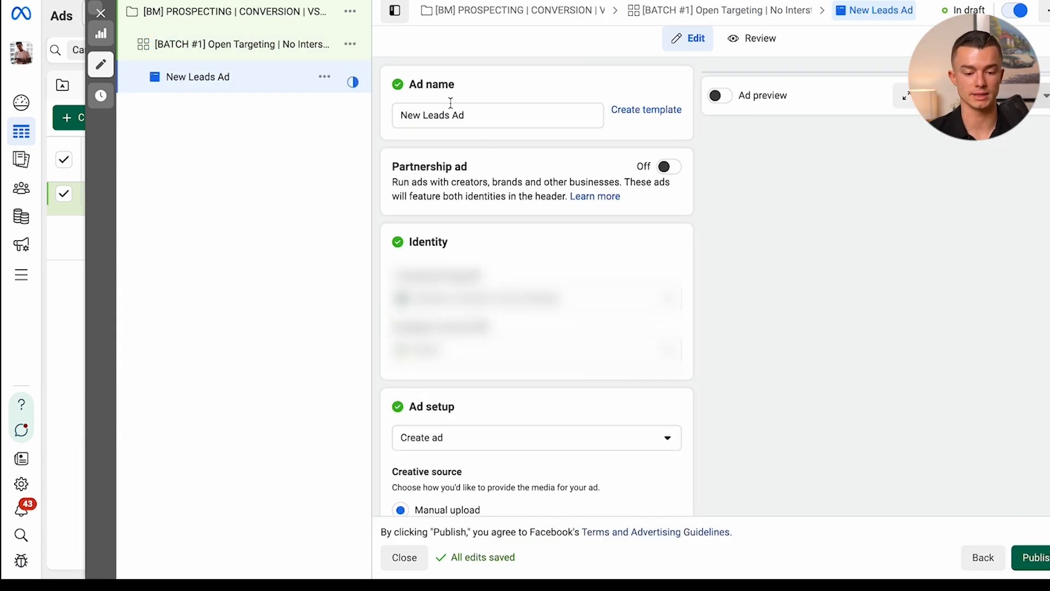
# - Replace the ad name New Leads Ad with 'DYNAMIC AD COPY | VIDEO AD 1'
pyautogui.click(449, 112)
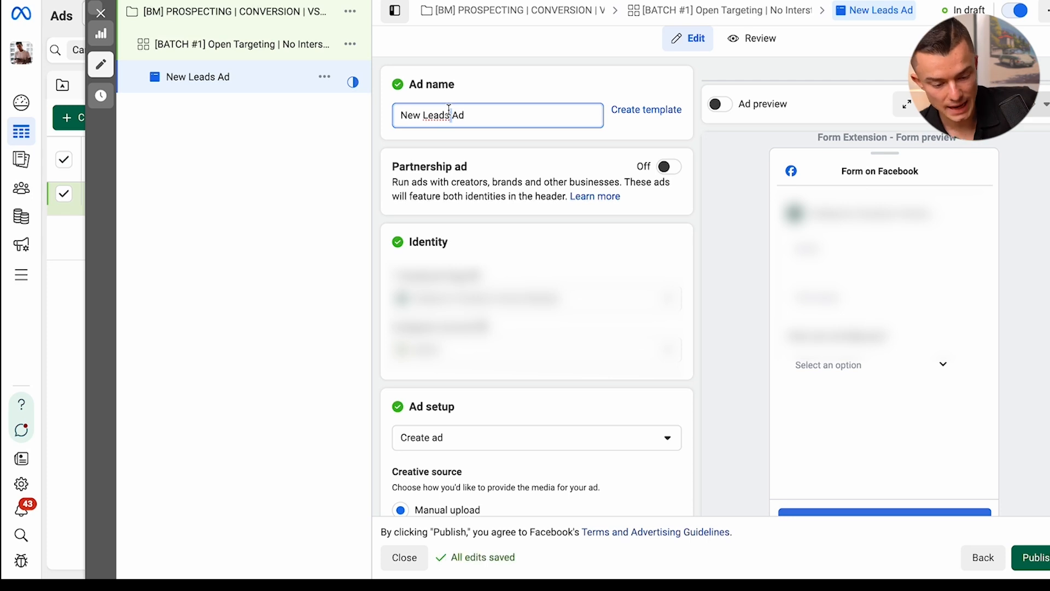
pyautogui.tripleClick(449, 113)
pyautogui.write('D')
pyautogui.press('BackSpace')
pyautogui.write('DYNAM')
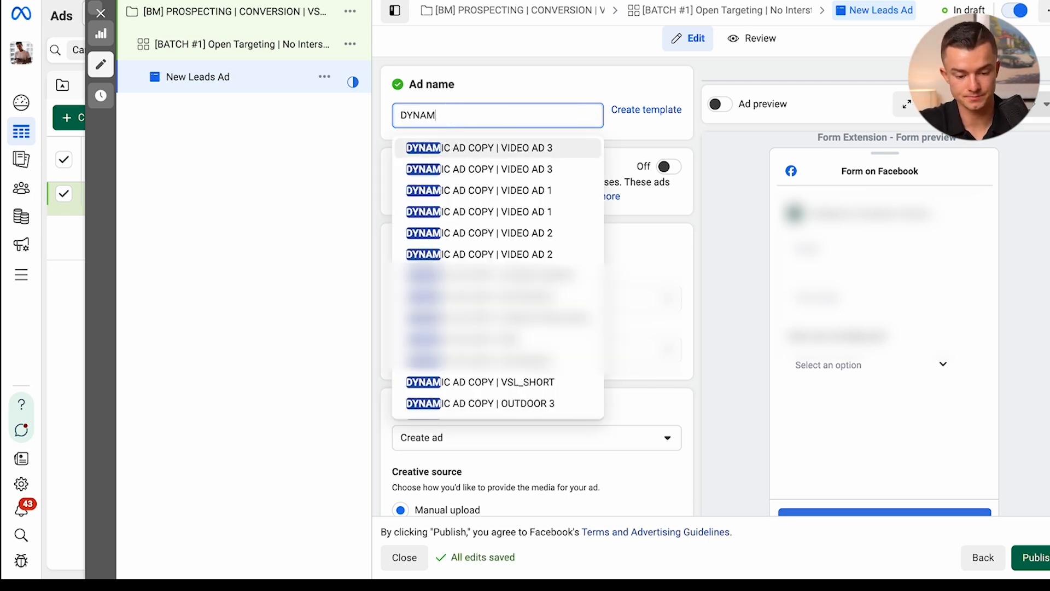
pyautogui.write('IC AD COPY ')
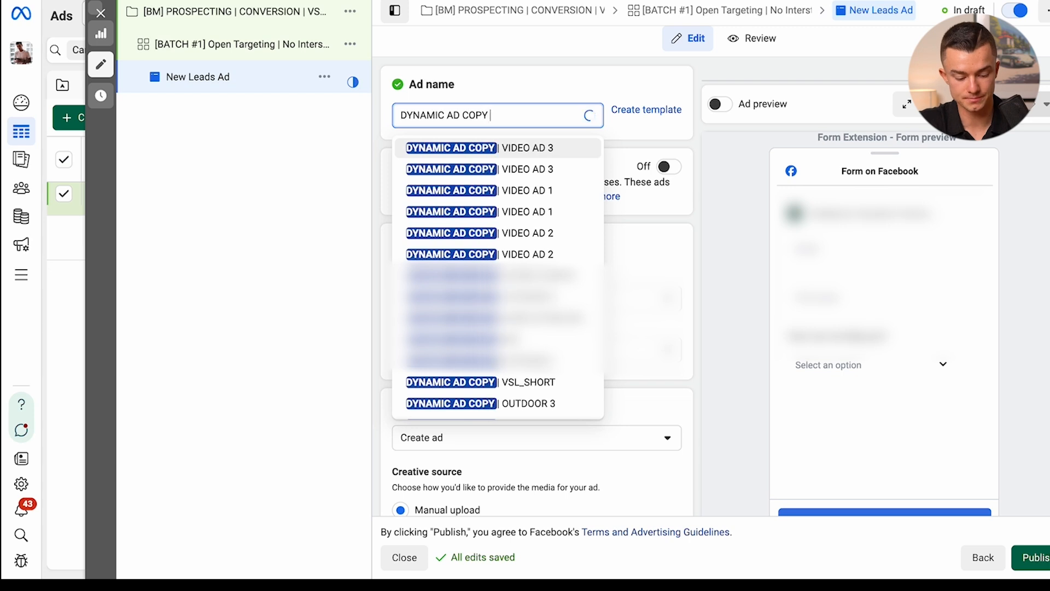
pyautogui.write('| VIDEO')
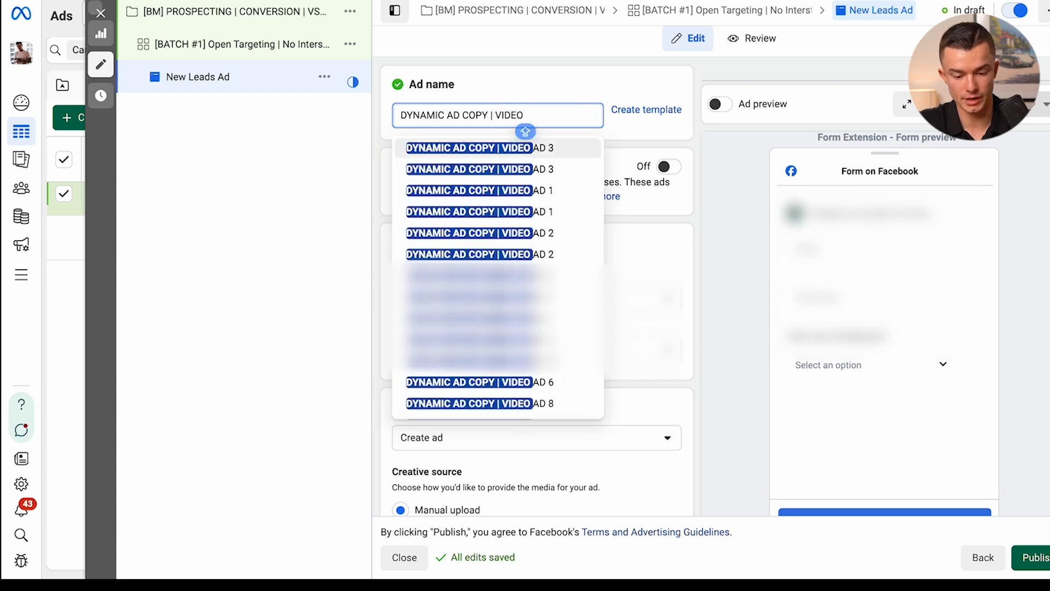
pyautogui.write(' AD 1')
pyautogui.click(470, 77)
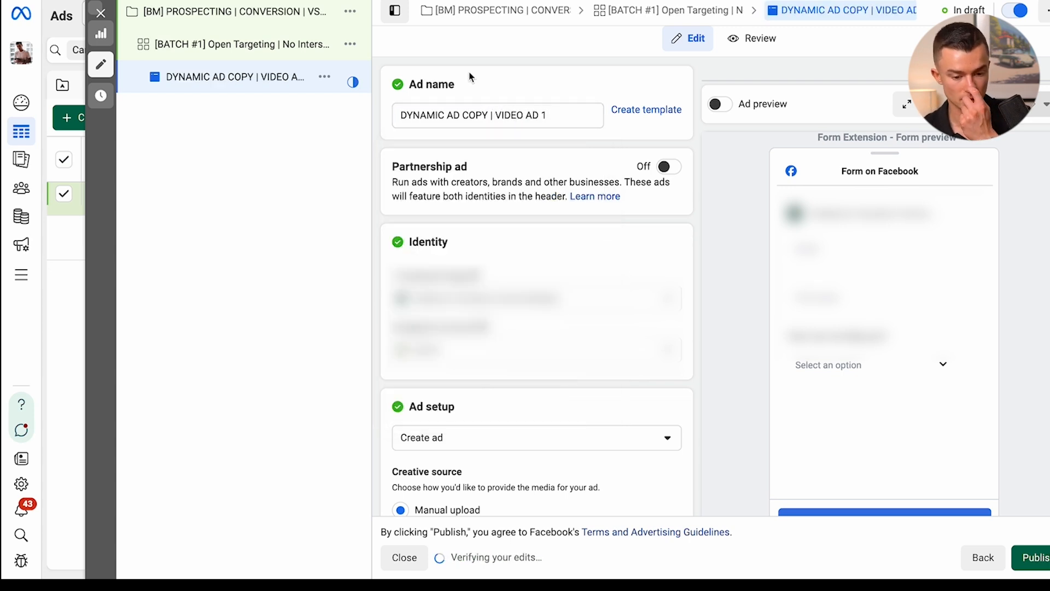
# - Open the funnel step's live page in ClickFunnels for its URL, then select the ad's Source URL
pyautogui.scroll(-3, 471, 109)
pyautogui.scroll(3, 470, 110)
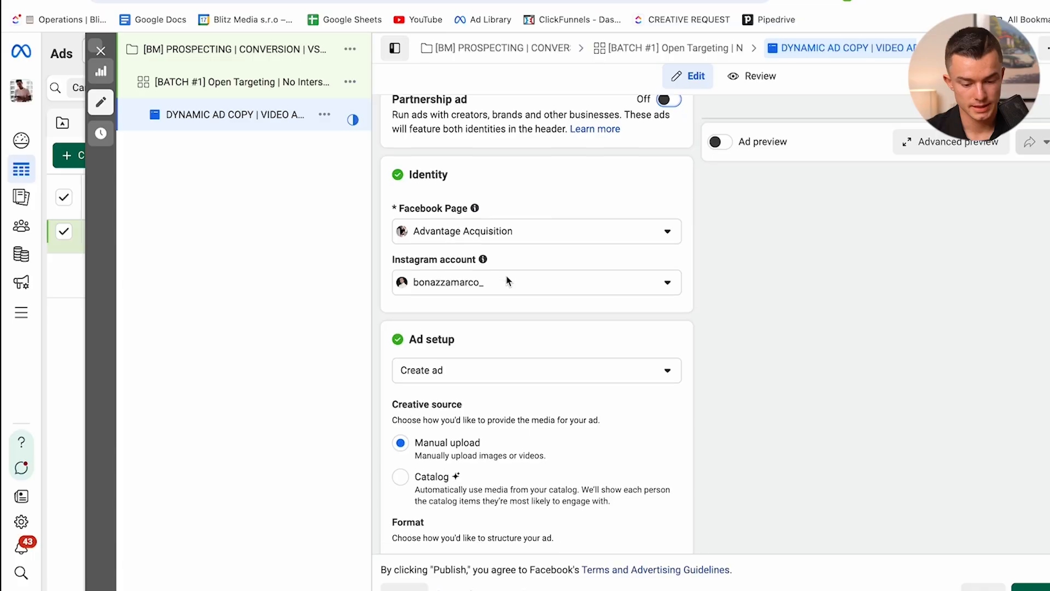
pyautogui.scroll(-7, 507, 281)
pyautogui.scroll(-5, 507, 281)
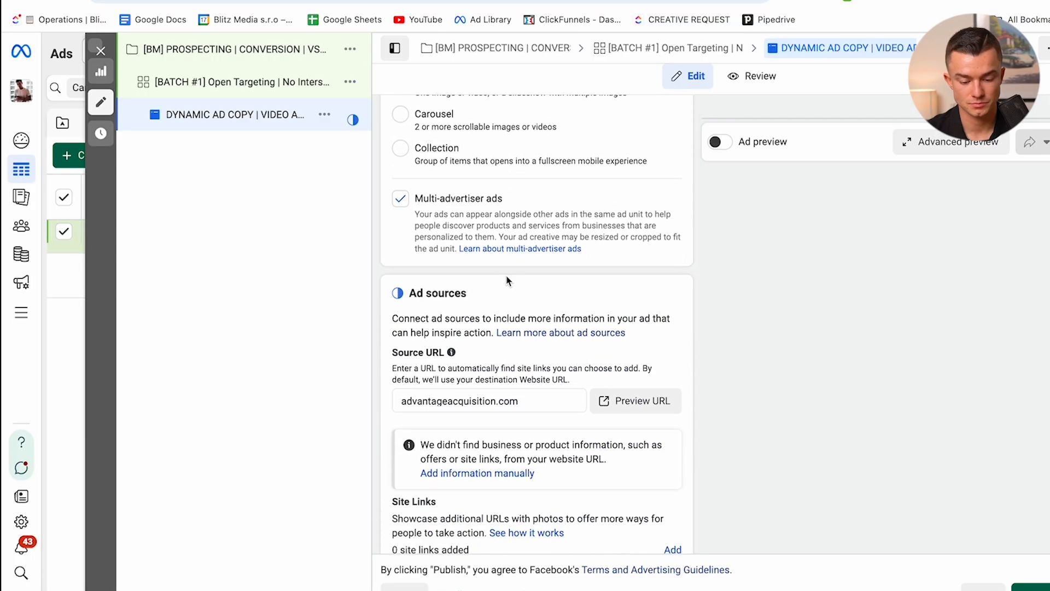
pyautogui.scroll(-1, 506, 275)
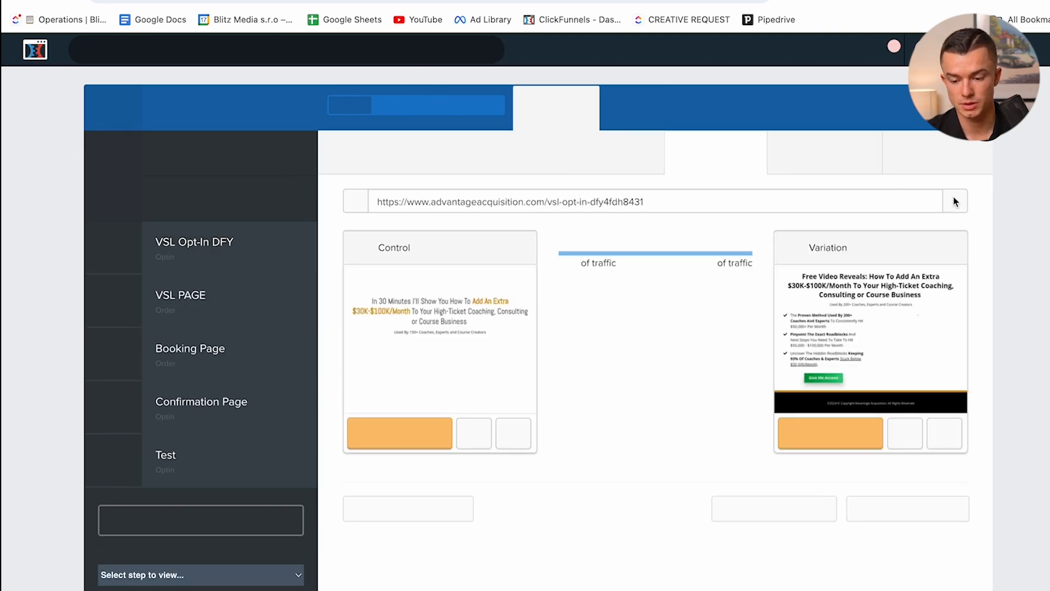
pyautogui.click(953, 200)
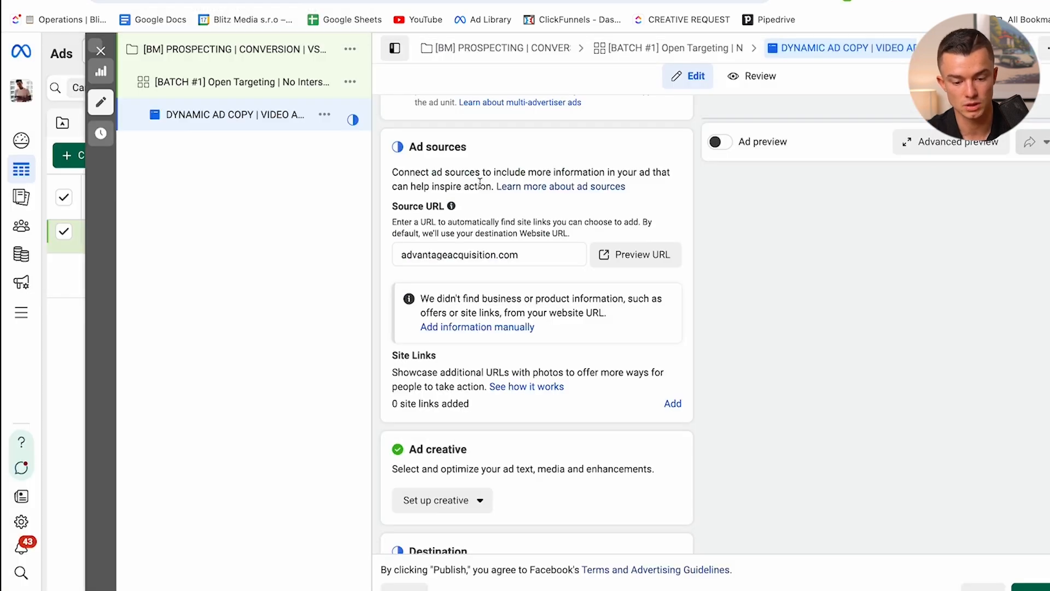
pyautogui.tripleClick(470, 255)
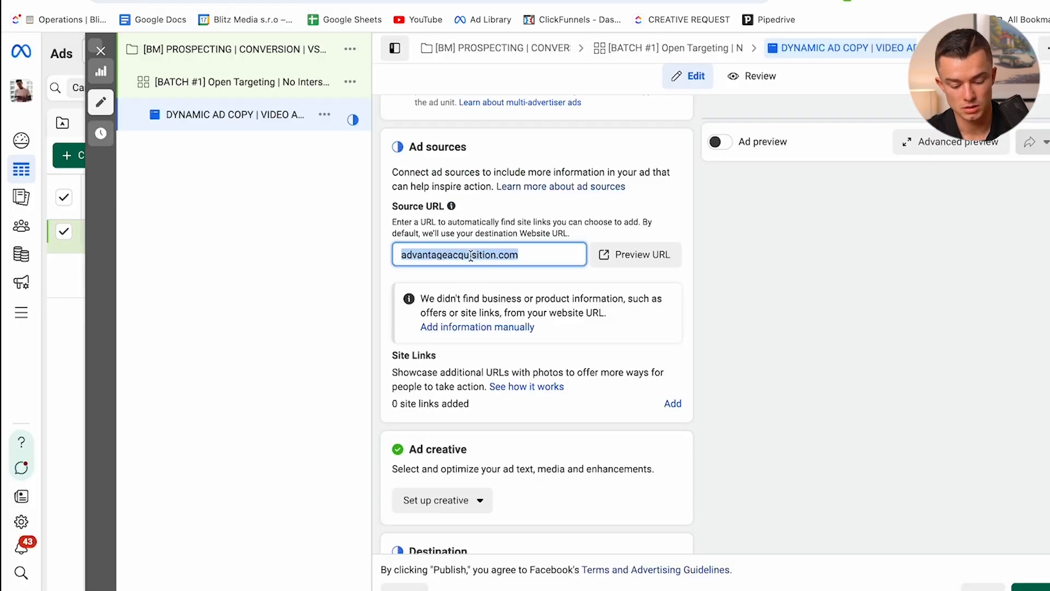
# - Paste the VSL opt-in page address into the ad's Source URL
pyautogui.hotkey('ctrl', 'v')
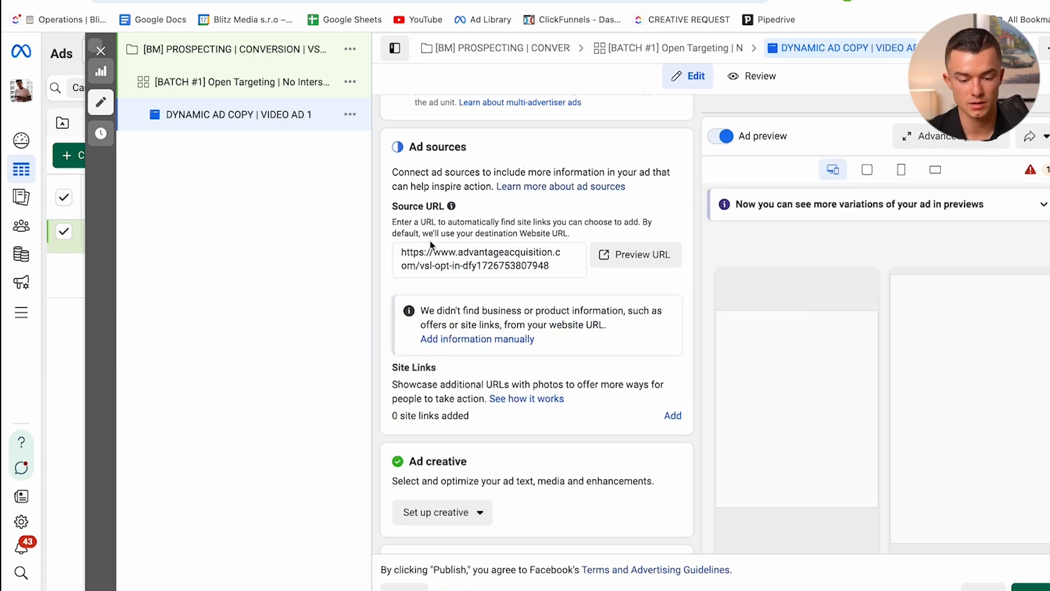
pyautogui.scroll(-3, 443, 257)
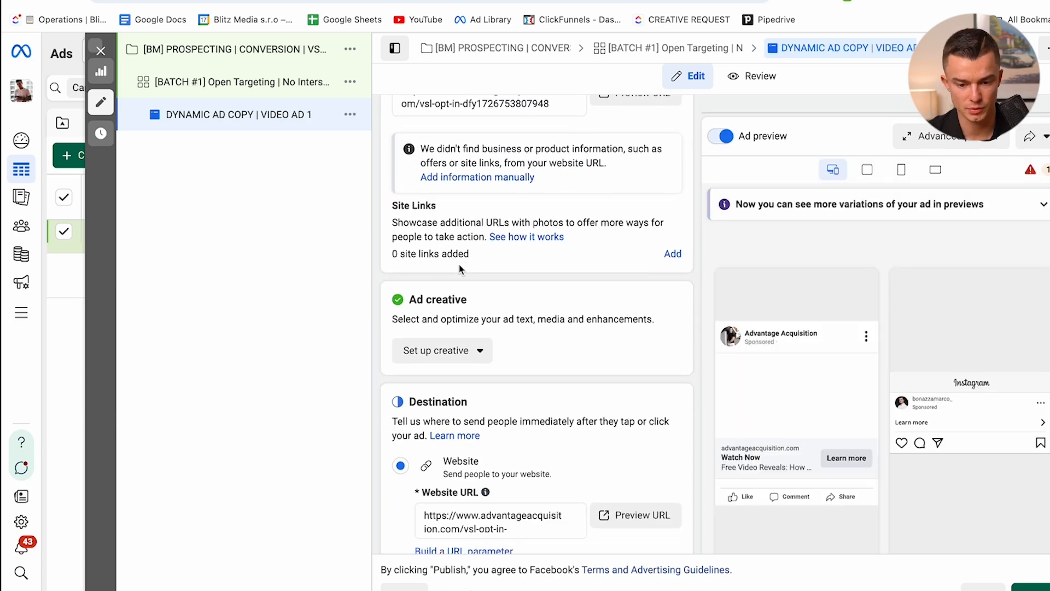
pyautogui.scroll(-1, 459, 268)
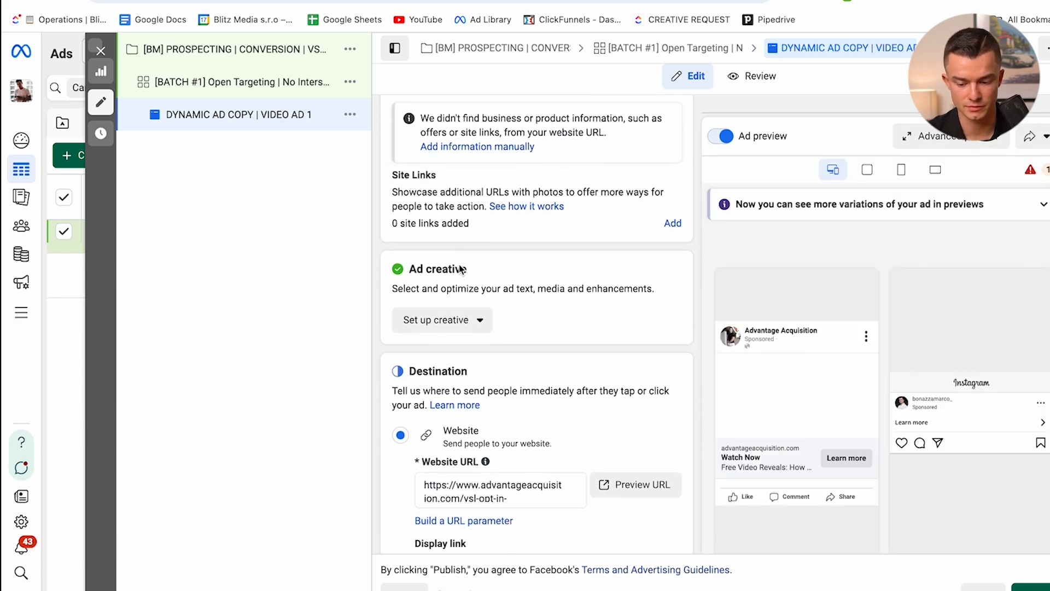
# - Set the creative to Video ad, then focus the VSL_SHORT ad's primary text
pyautogui.click(442, 306)
pyautogui.click(440, 353)
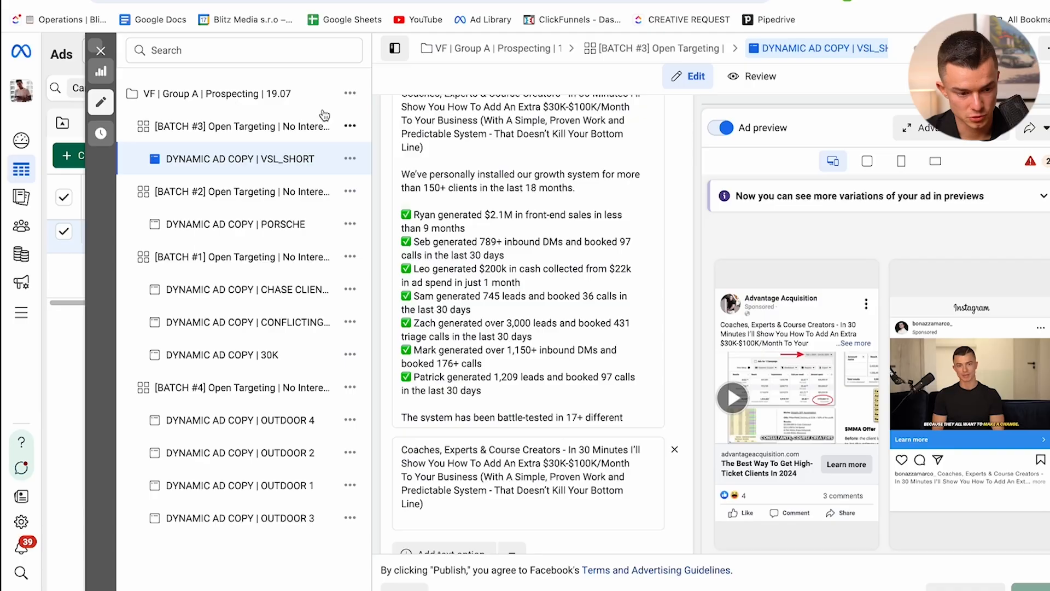
pyautogui.scroll(3, 469, 267)
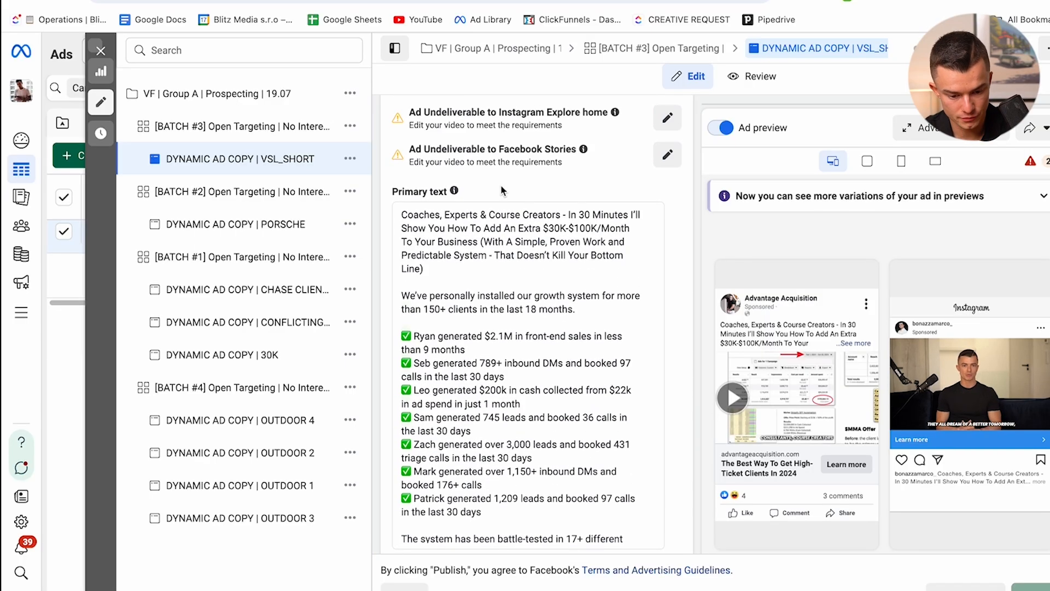
pyautogui.click(468, 267)
# - Paste the VSL_SHORT ad copy into the new ad's first primary text
pyautogui.hotkey('ctrl', 'a')
pyautogui.hotkey('ctrl', 'c')
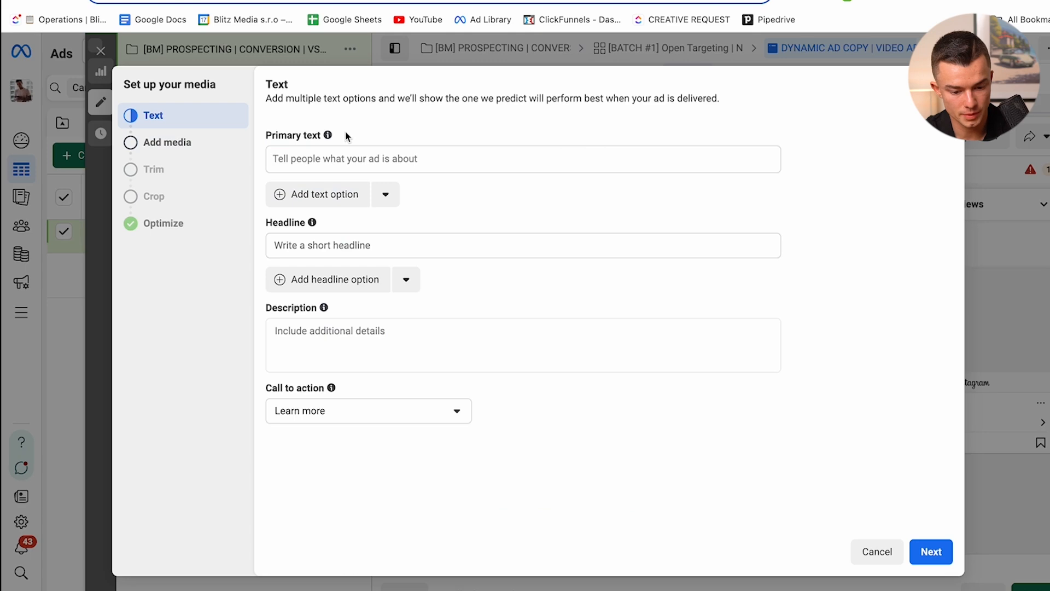
pyautogui.click(334, 154)
pyautogui.hotkey('ctrl', 'v')
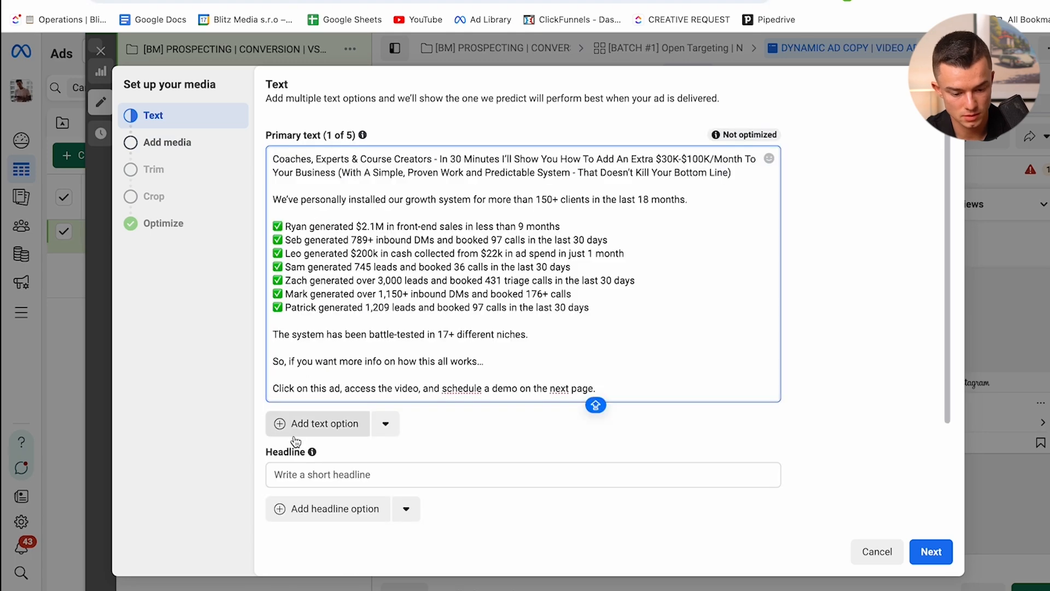
# - Add a second primary text option filled with the VSL_SHORT ad's second primary text
pyautogui.click(305, 421)
pyautogui.click(311, 379)
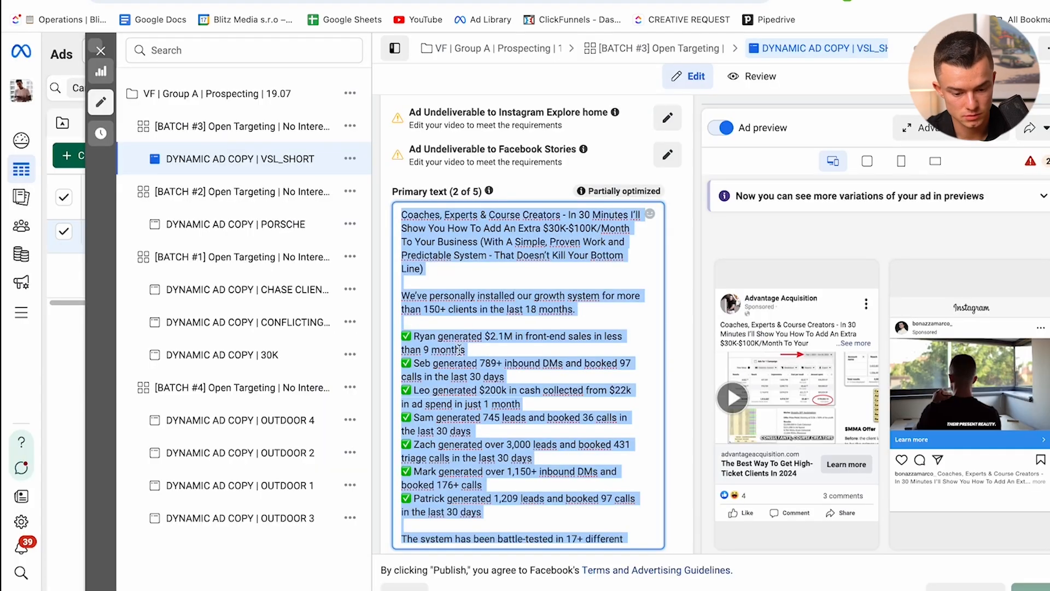
pyautogui.scroll(-1, 474, 371)
pyautogui.click(455, 430)
pyautogui.hotkey('ctrl', 'a')
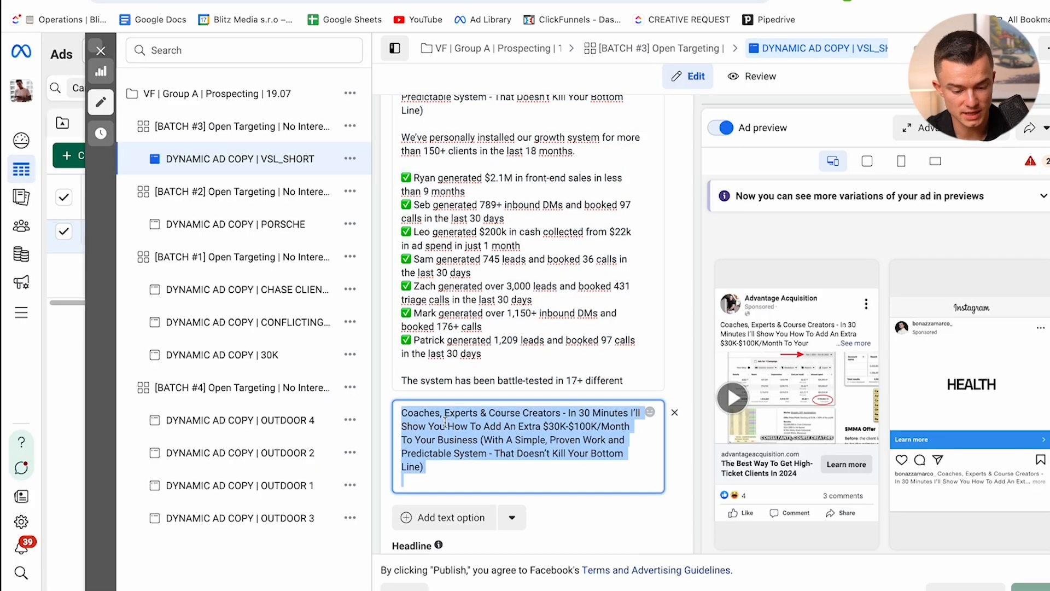
pyautogui.hotkey('ctrl', 'c')
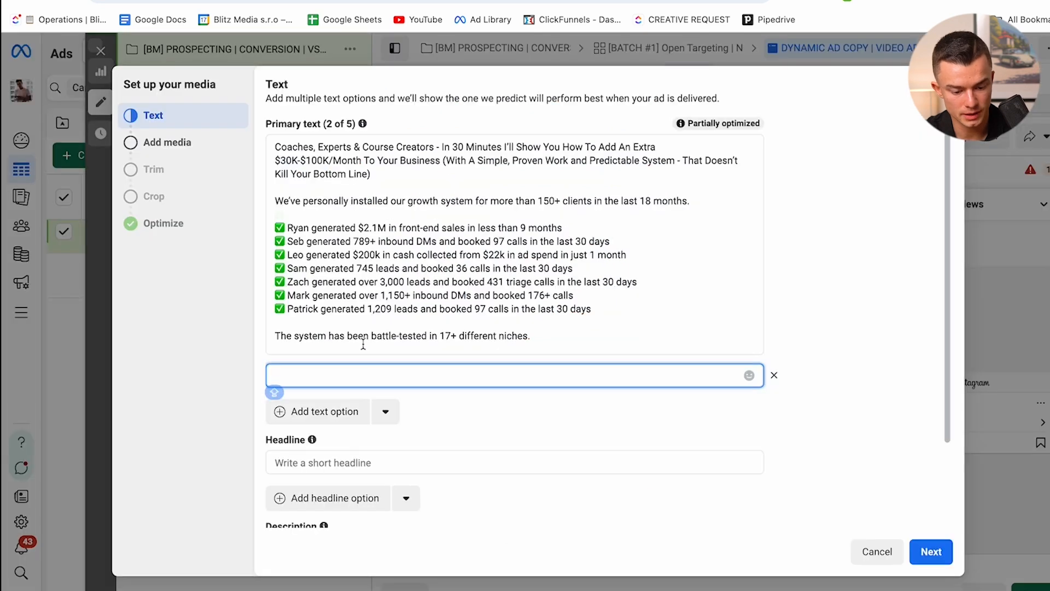
pyautogui.hotkey('ctrl', 'v')
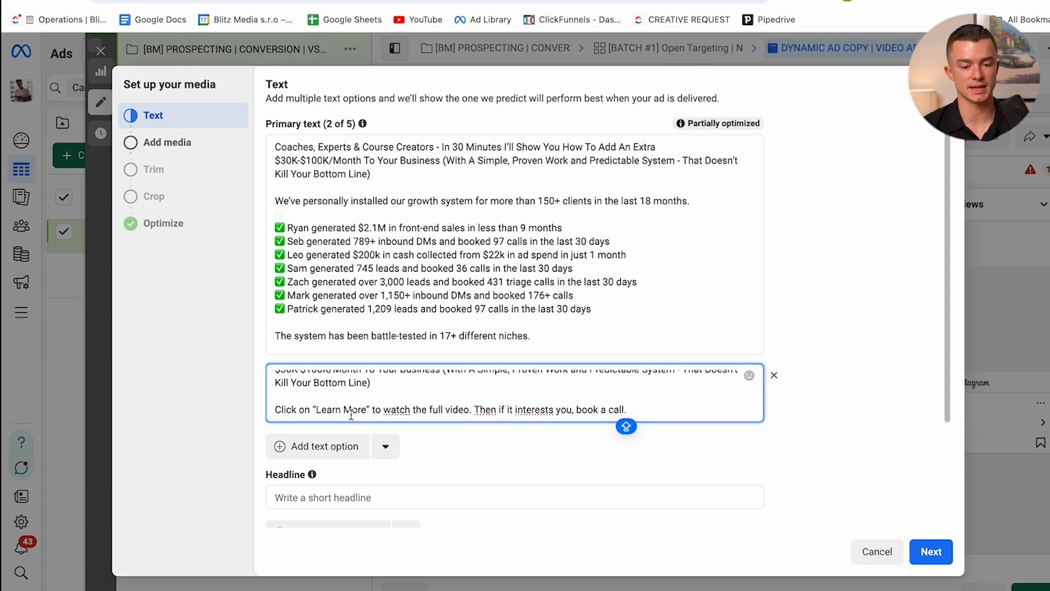
# - Paste the VSL_SHORT headline 'The Best Way To Get High-Ticket Clients In 2024' as the first headline
pyautogui.click(286, 359)
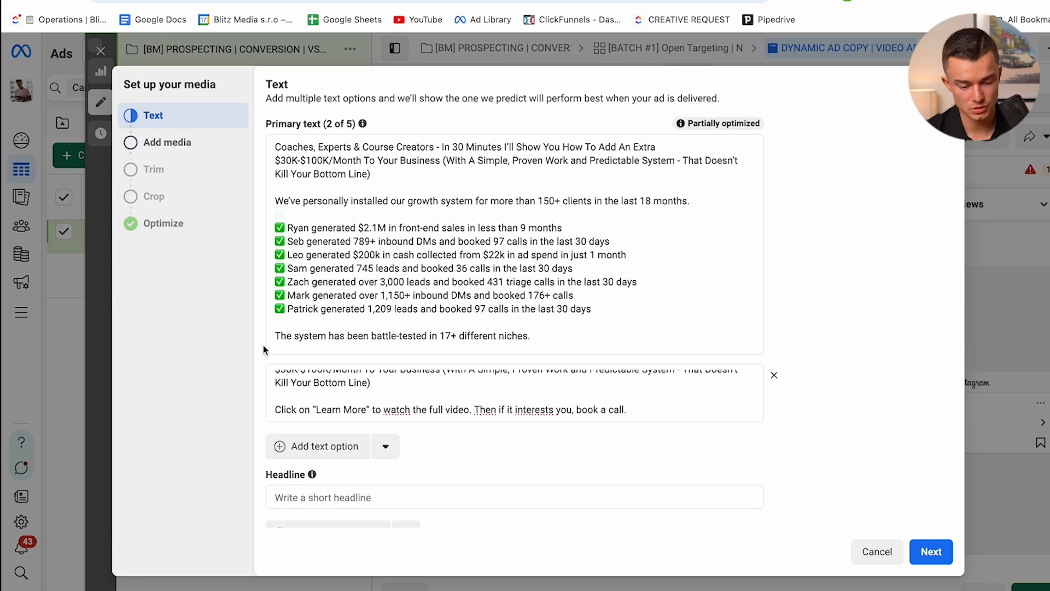
pyautogui.scroll(-1, 820, 348)
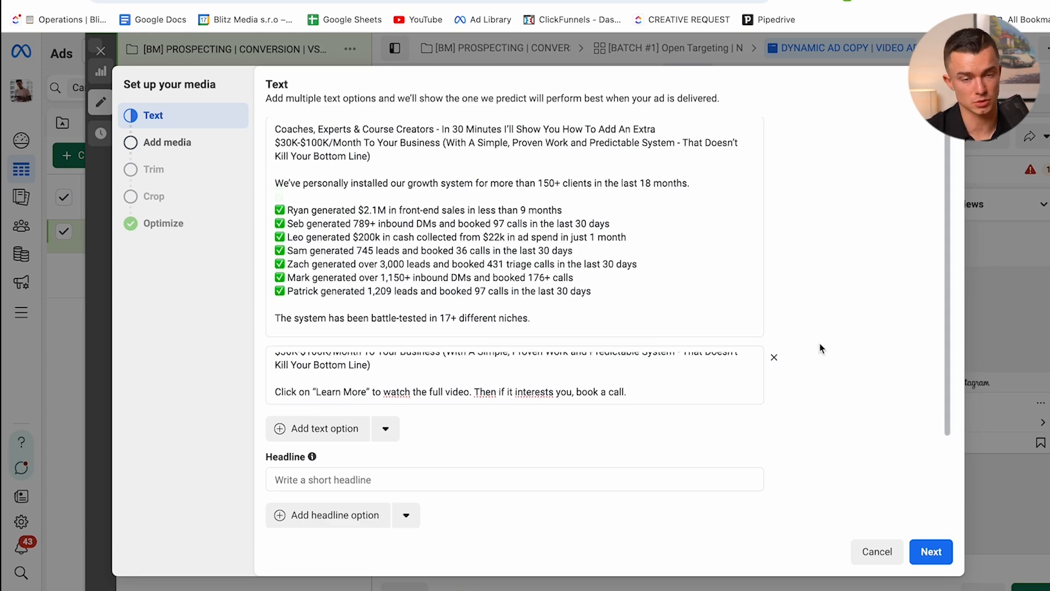
pyautogui.scroll(-1, 787, 336)
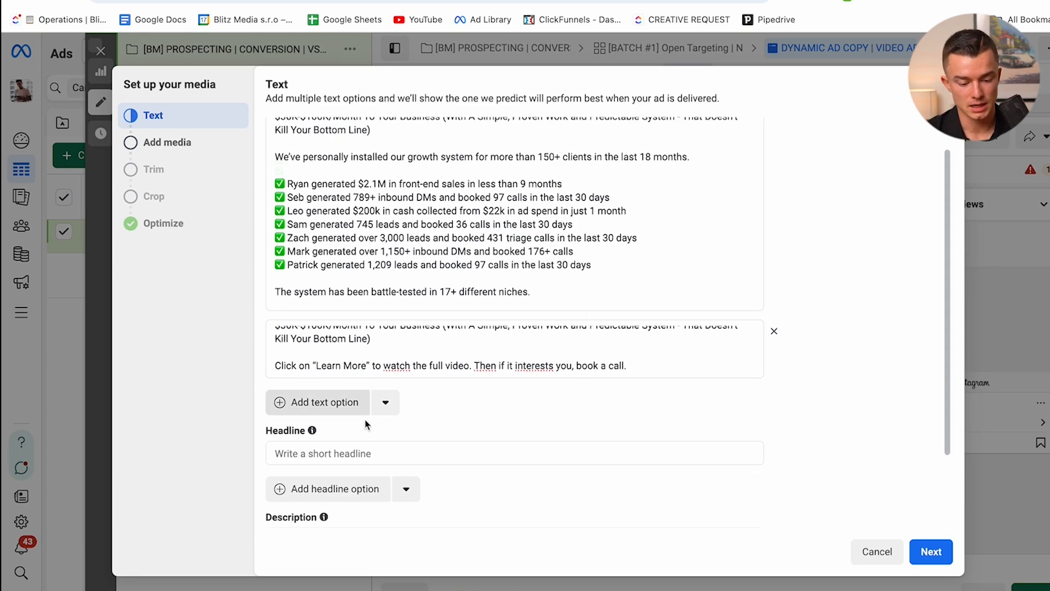
pyautogui.click(322, 2)
pyautogui.scroll(-8, 438, 313)
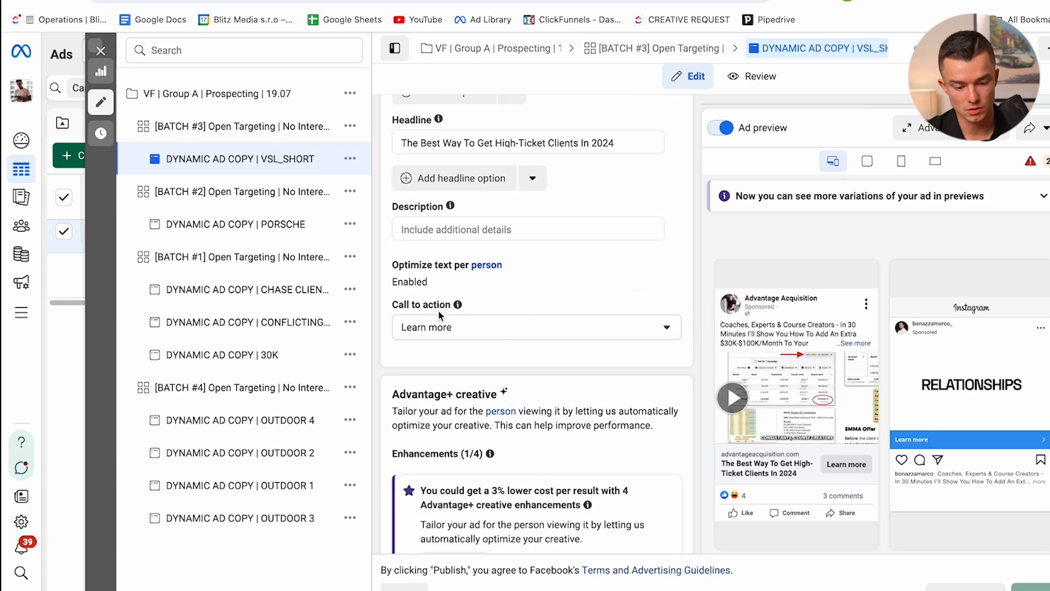
pyautogui.tripleClick(438, 146)
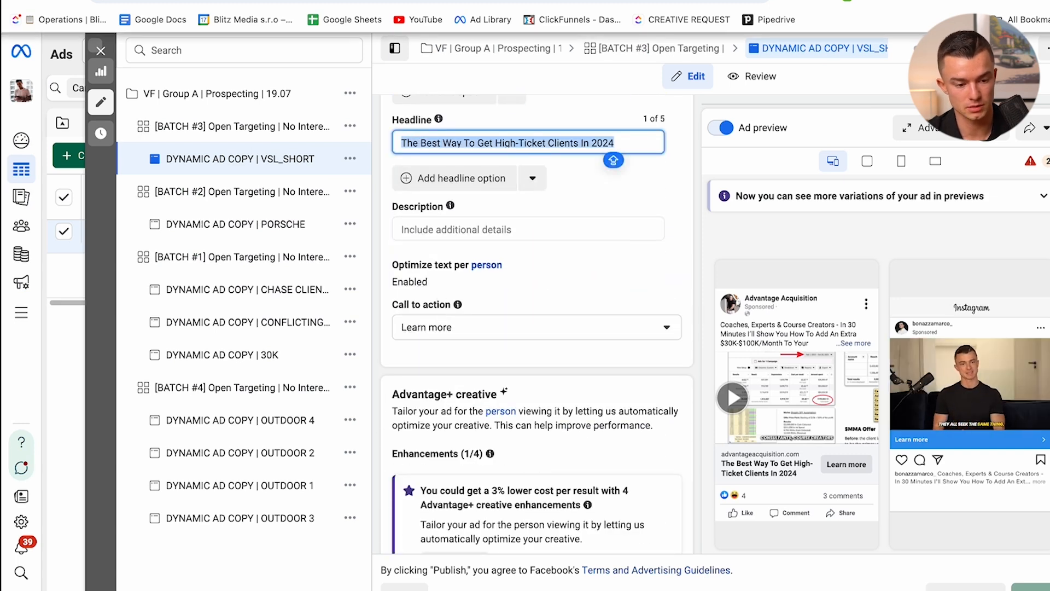
pyautogui.click(383, 1)
pyautogui.click(361, 452)
pyautogui.hotkey('ctrl', 'v')
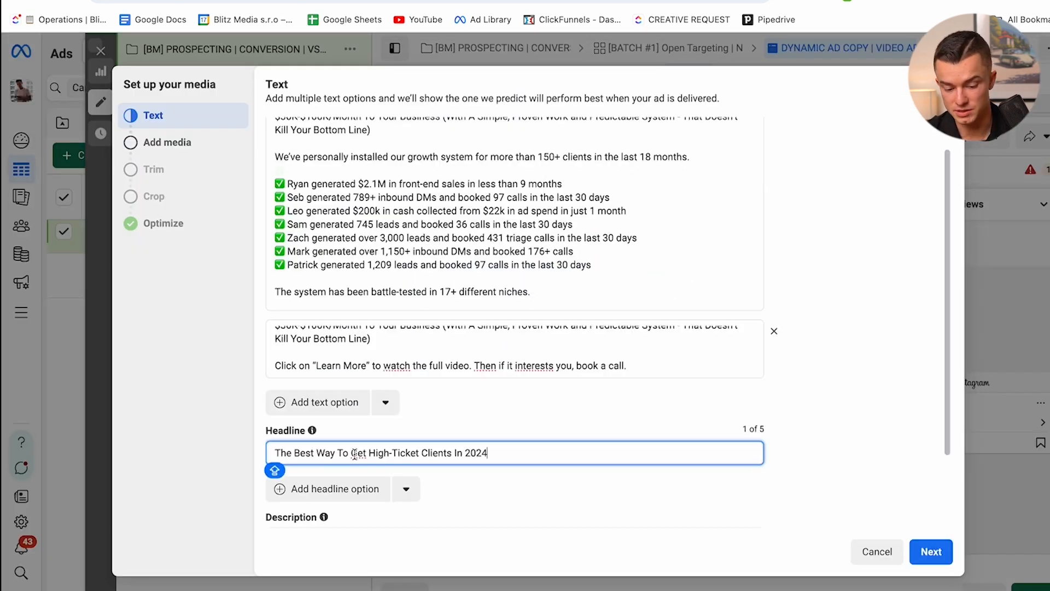
# - Add a second headline 'Add An Extra $30K-$100K/Month' copied from the primary text
pyautogui.click(342, 487)
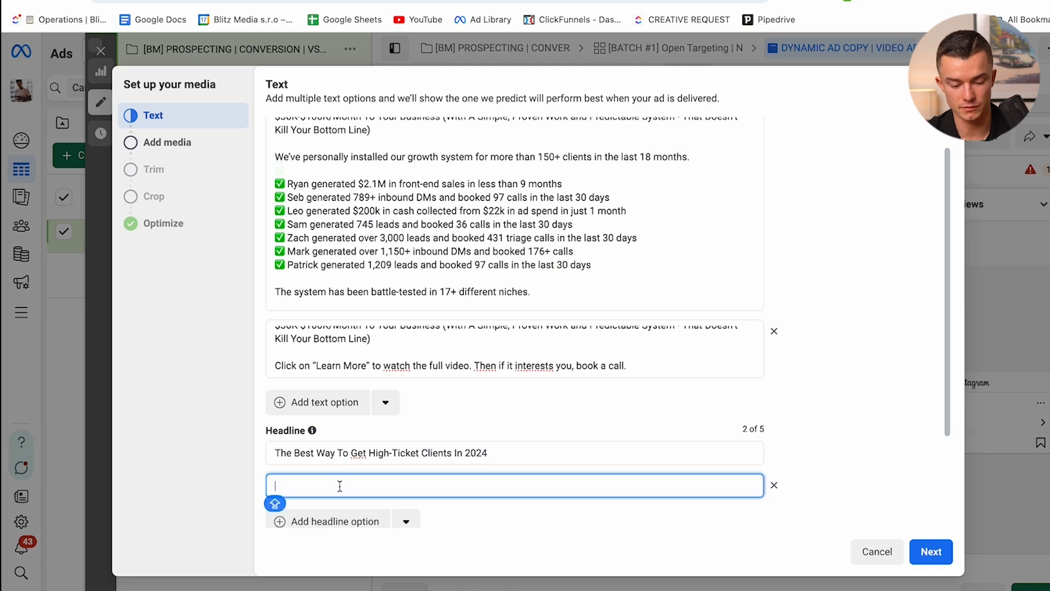
pyautogui.scroll(-3, 811, 474)
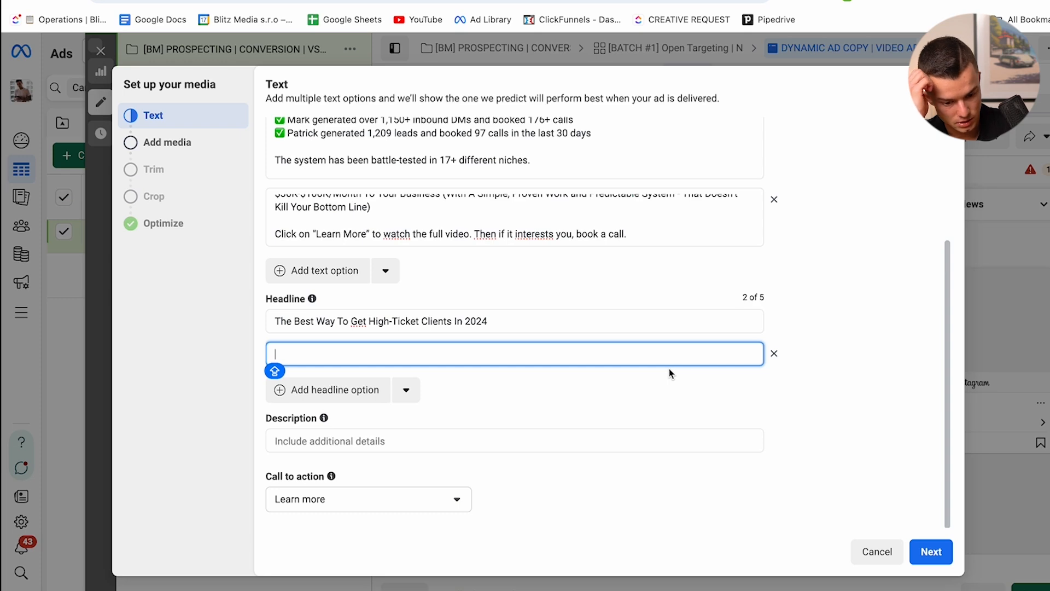
pyautogui.scroll(4, 670, 373)
pyautogui.moveTo(599, 143); pyautogui.dragTo(365, 159)
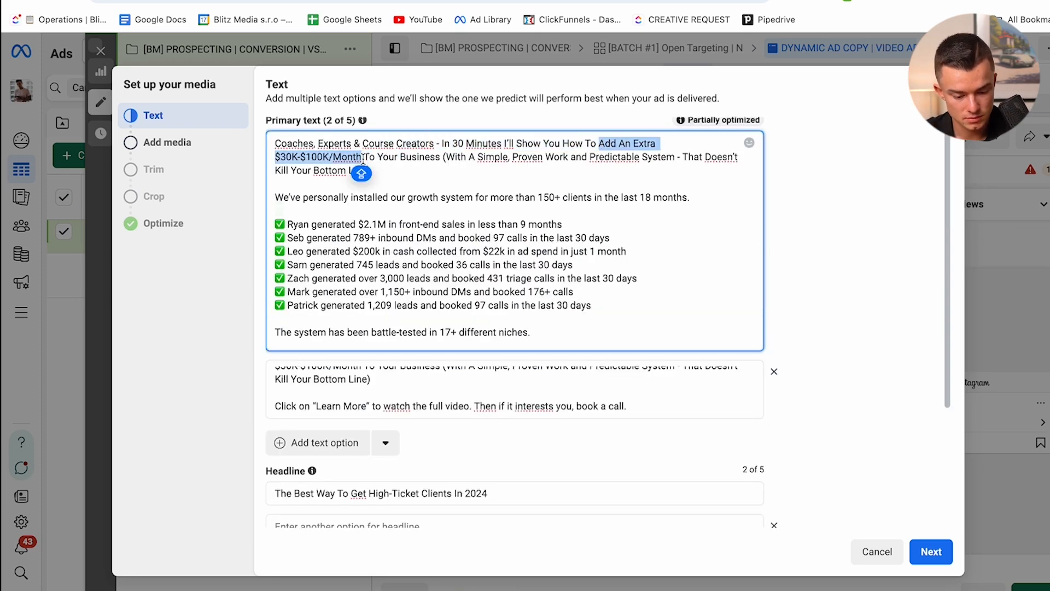
pyautogui.scroll(-3, 339, 274)
pyautogui.click(331, 380)
pyautogui.hotkey('ctrl', 'v')
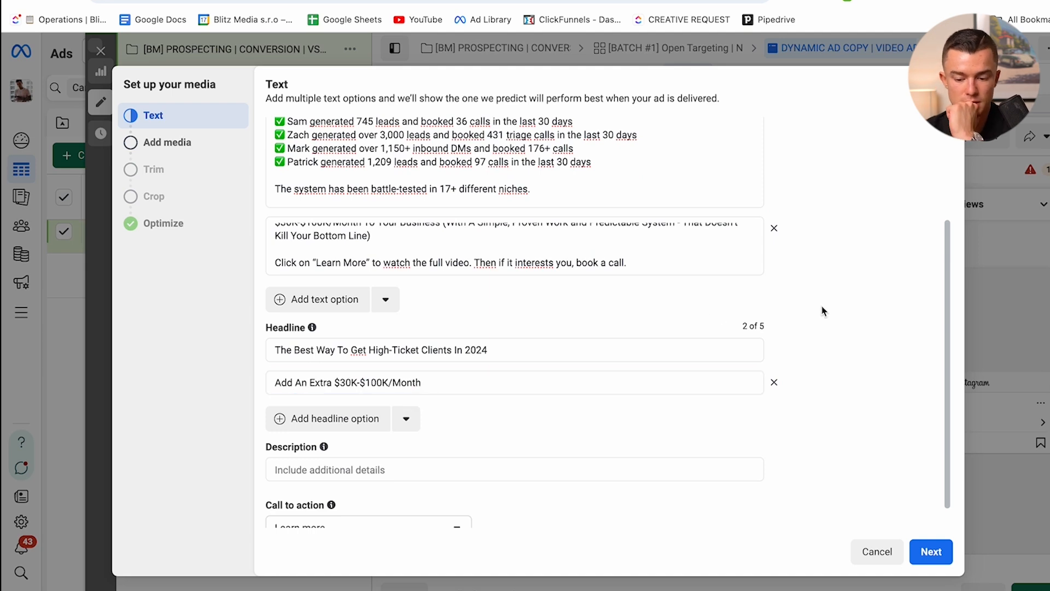
pyautogui.click(822, 310)
# - Keep Learn more as the call to action and continue to media selection
pyautogui.scroll(-1, 822, 310)
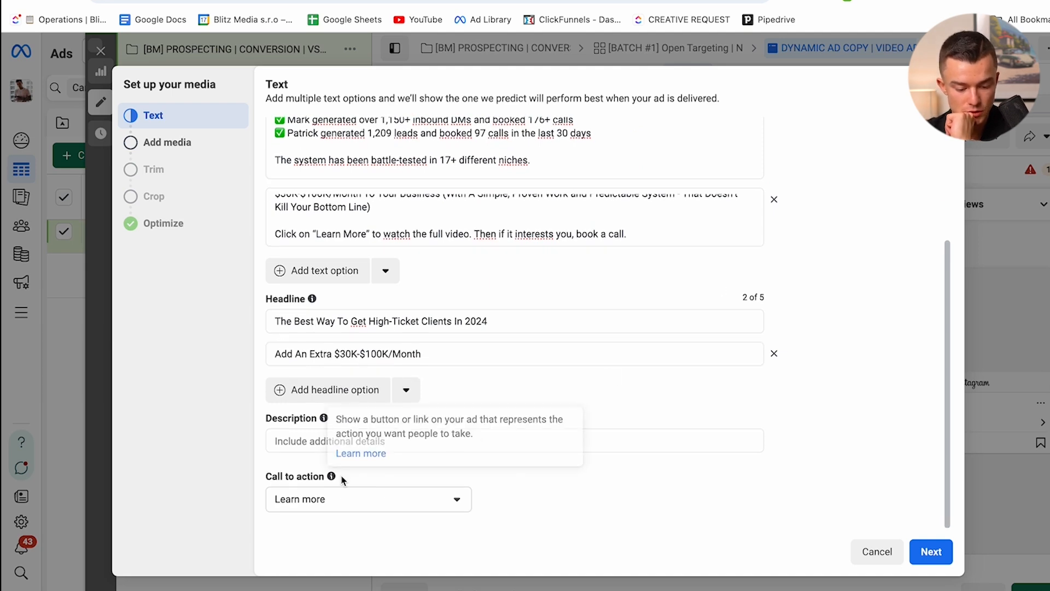
pyautogui.click(446, 497)
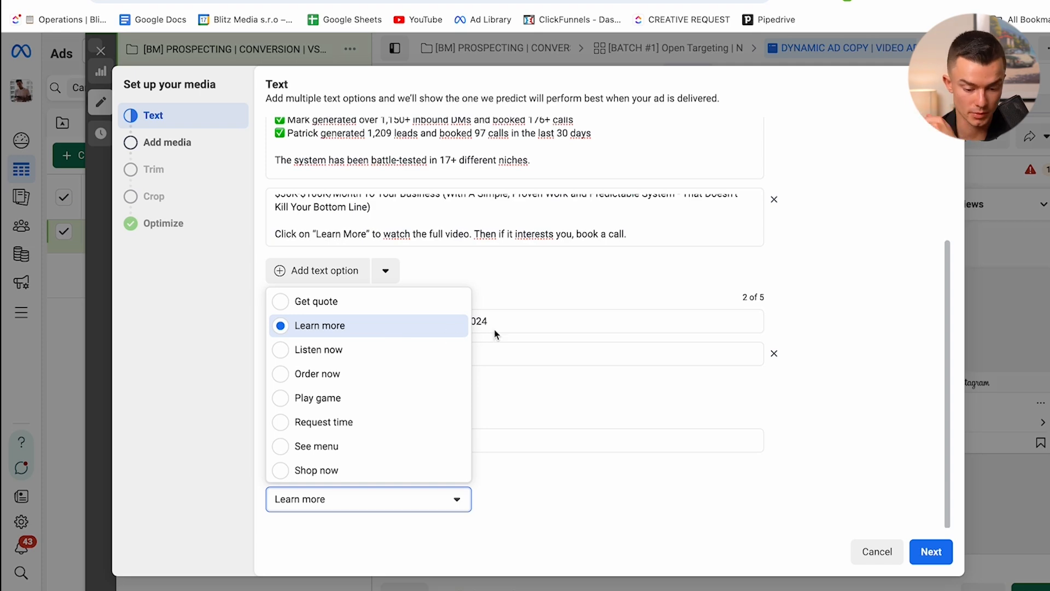
pyautogui.click(857, 376)
pyautogui.click(931, 551)
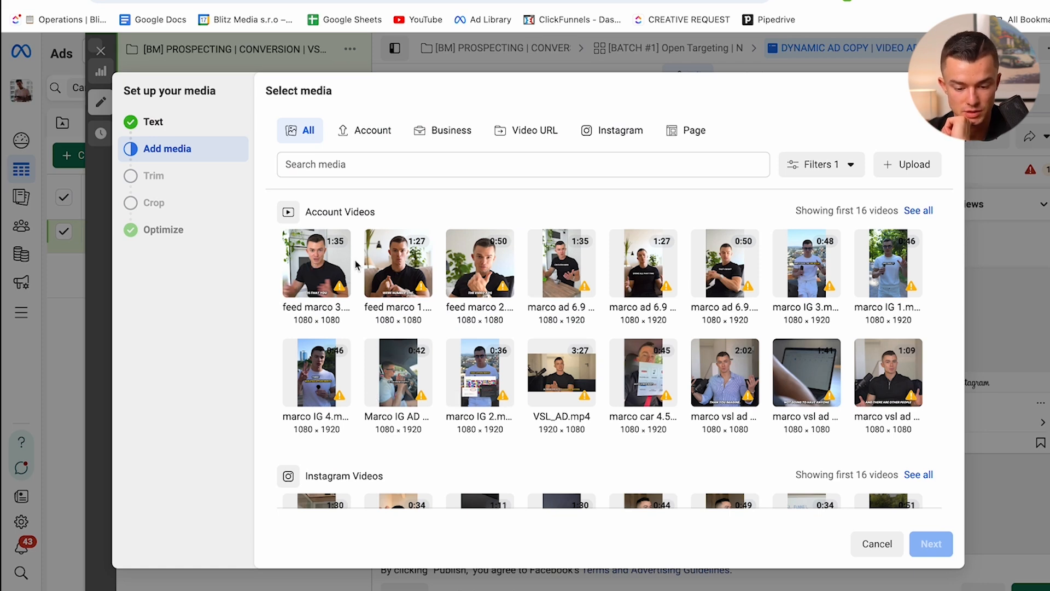
# - Attach the 50-second square feed video (feed marco 2.mp4) without cropping or optimizing
pyautogui.click(452, 285)
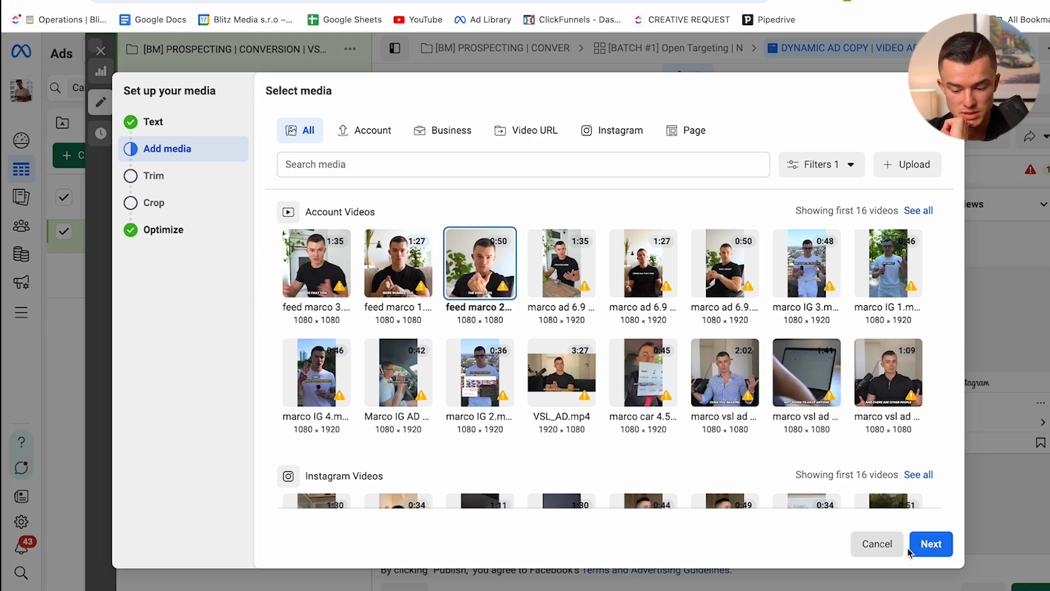
pyautogui.click(922, 547)
pyautogui.click(925, 553)
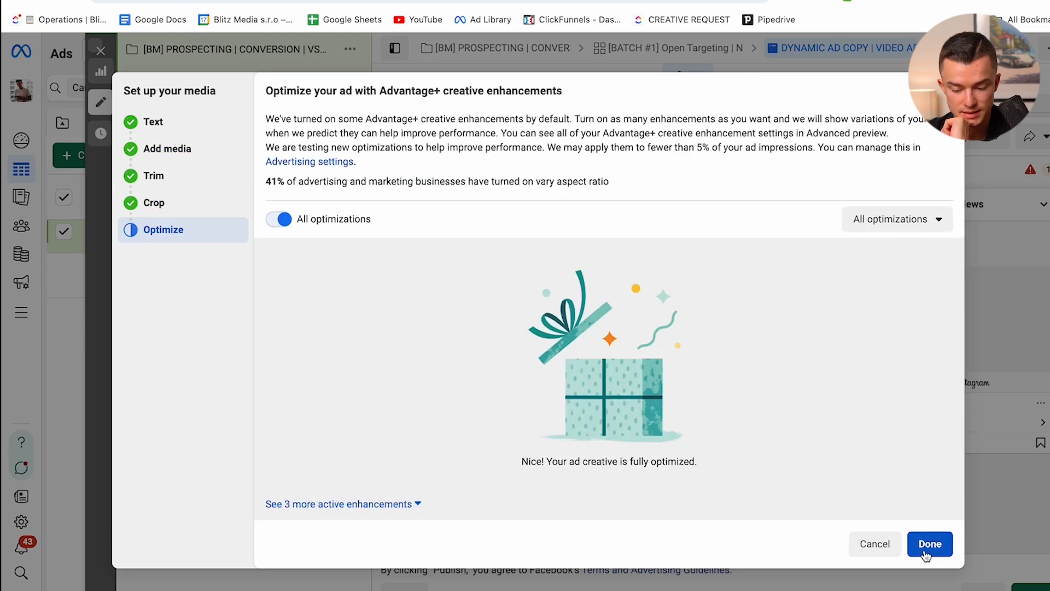
pyautogui.click(930, 543)
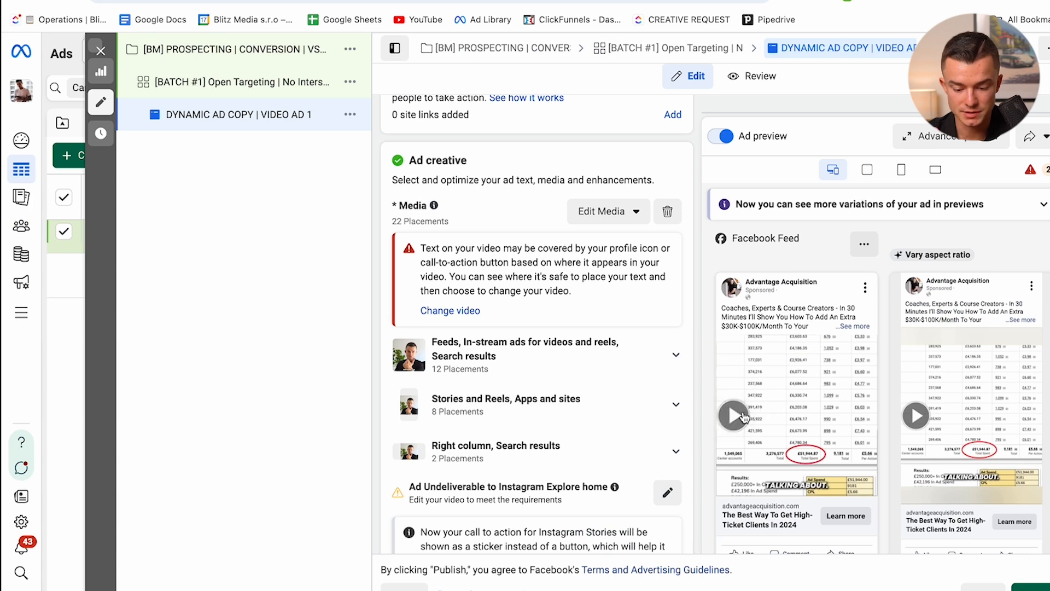
# - Play the Facebook Feed preview, check the Stories and Reels media, and open the full placement preview
pyautogui.click(744, 416)
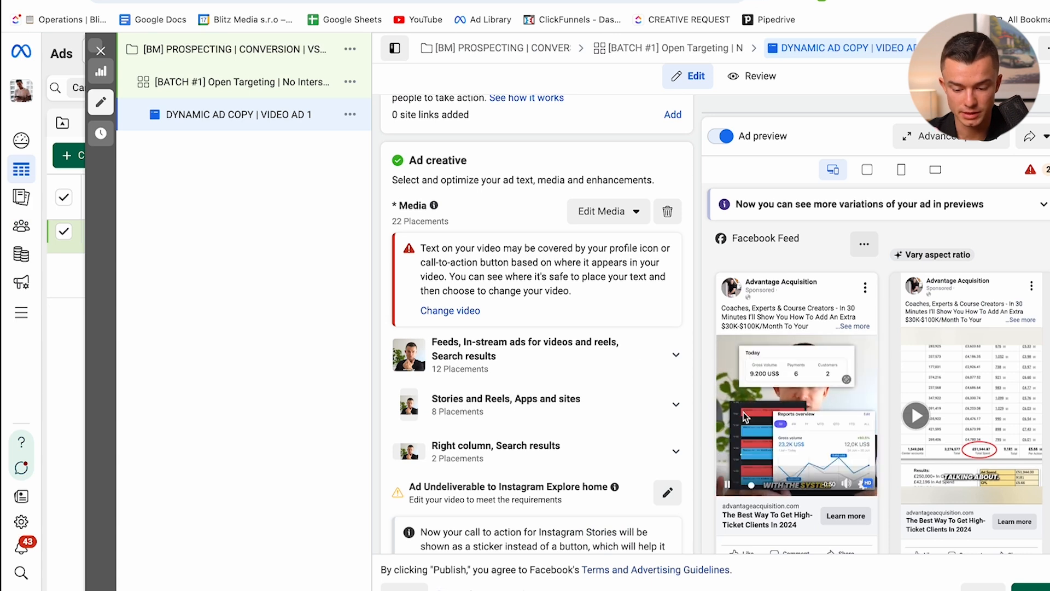
pyautogui.click(727, 487)
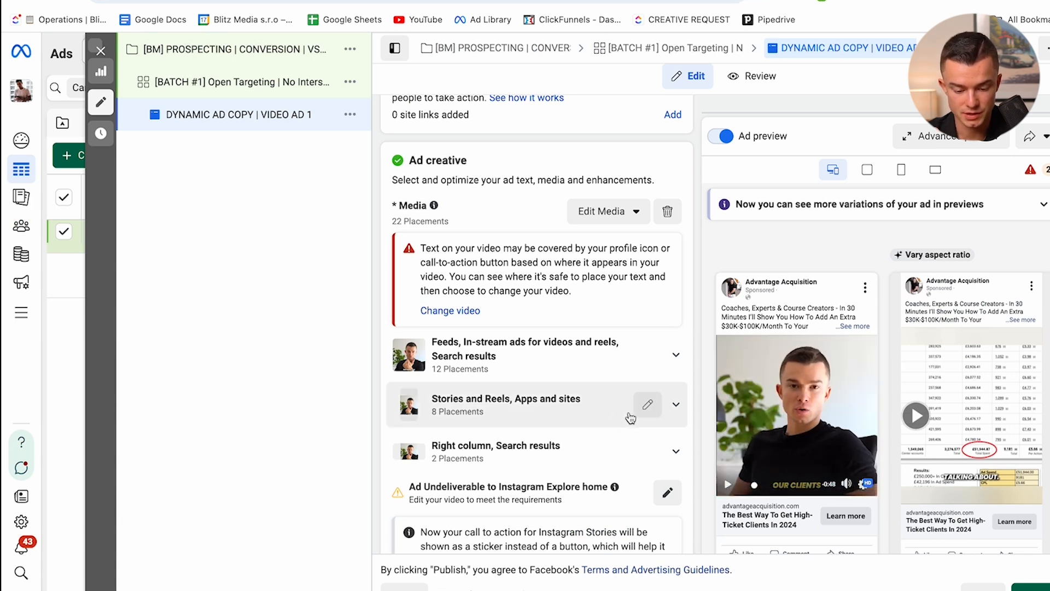
pyautogui.click(650, 404)
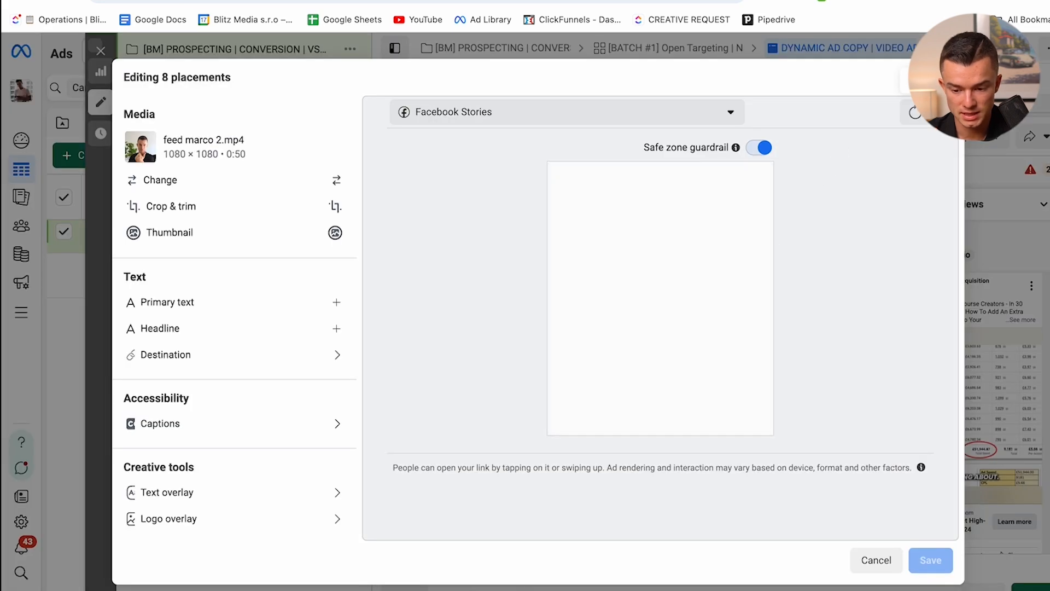
pyautogui.press('Escape')
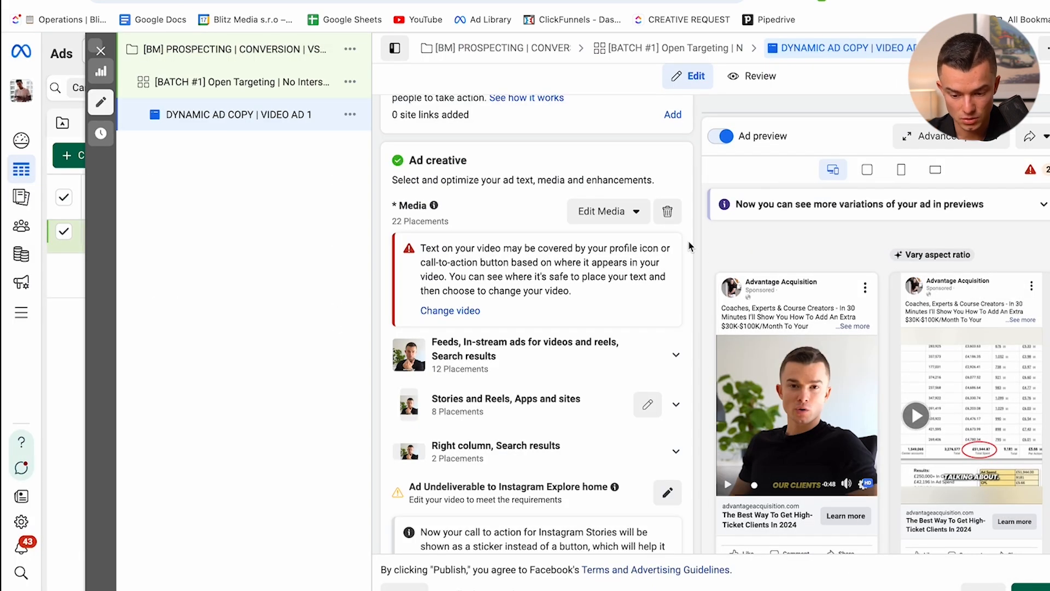
pyautogui.click(909, 137)
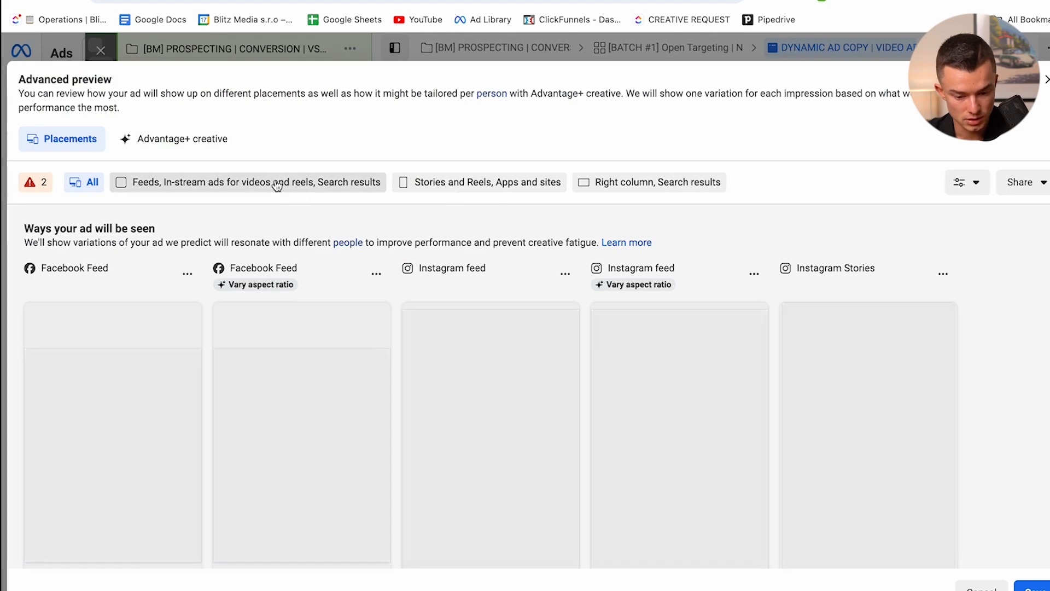
# - Review the ad across all placements in the advanced preview, then close it
pyautogui.scroll(-1, 499, 270)
pyautogui.scroll(-1, 656, 306)
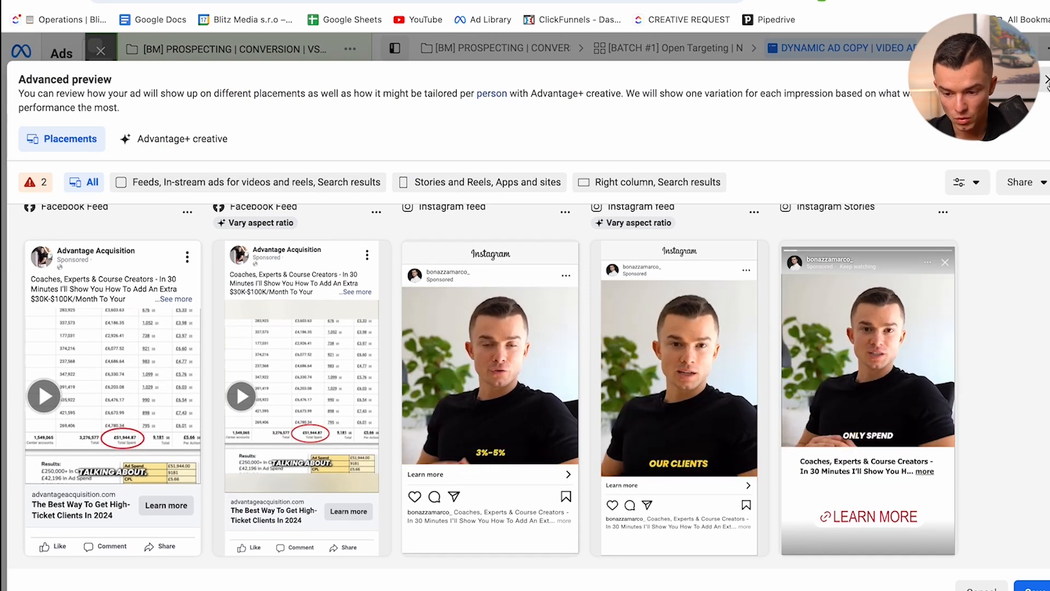
pyautogui.press('Escape')
# - Remove all attached media and begin adding a new video
pyautogui.click(666, 211)
pyautogui.click(444, 227)
pyautogui.click(440, 281)
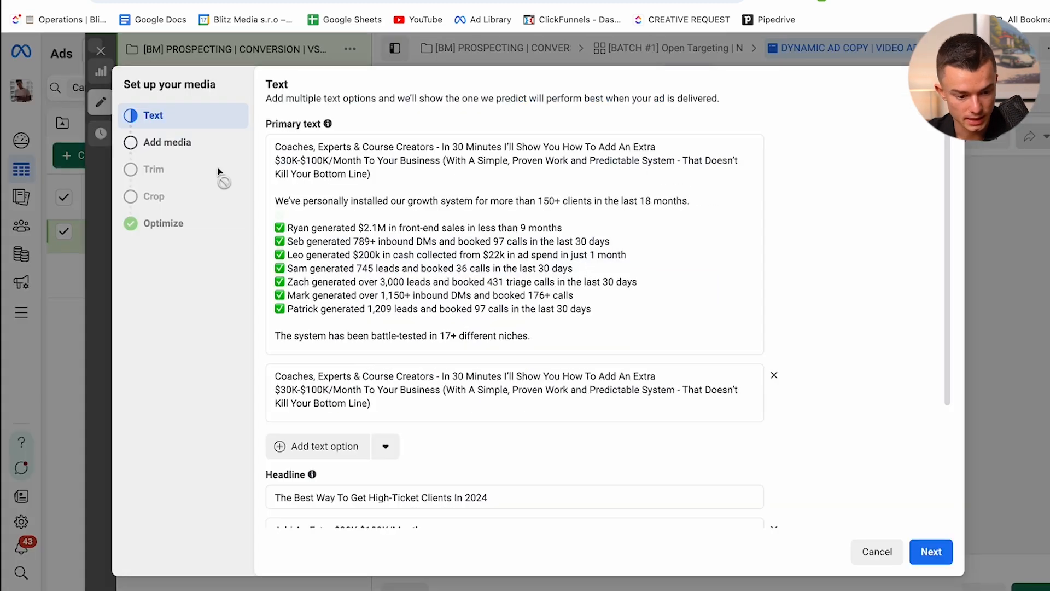
# - Attach the square 0:50 feed video to the ad
pyautogui.click(175, 142)
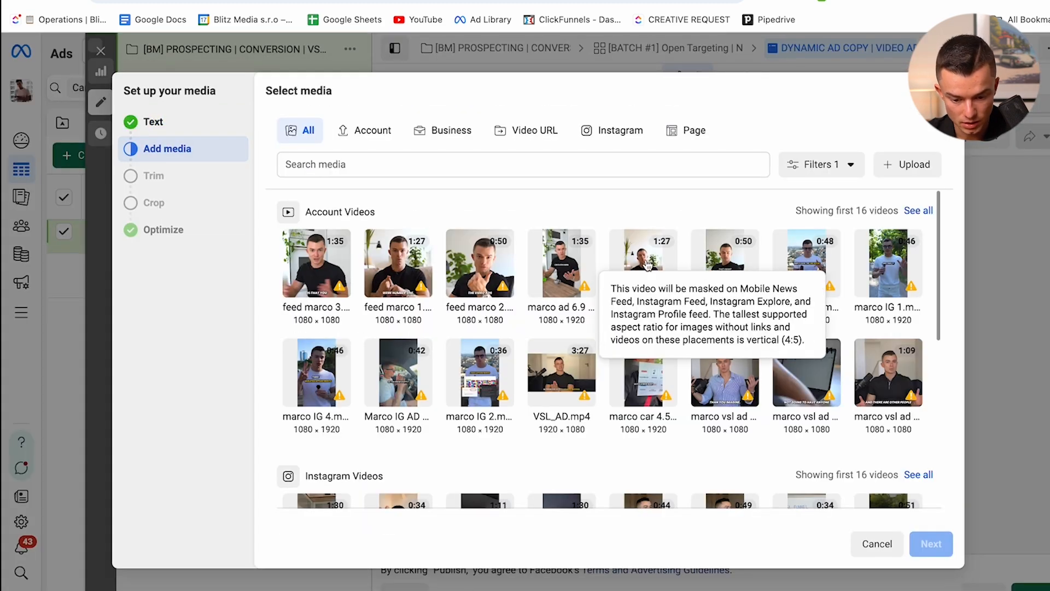
pyautogui.click(725, 262)
pyautogui.click(932, 544)
pyautogui.click(932, 545)
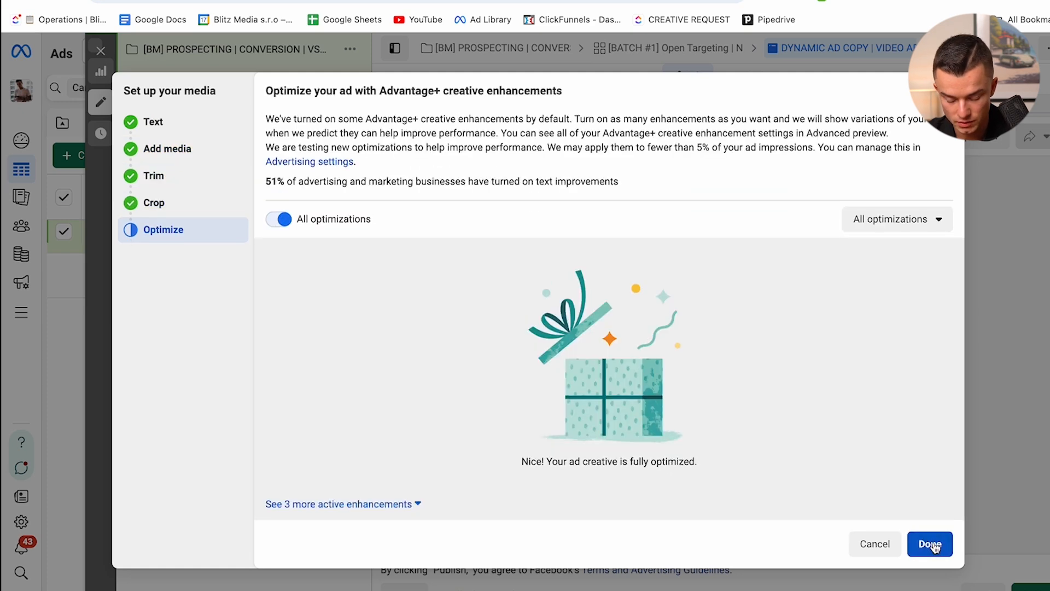
pyautogui.click(929, 544)
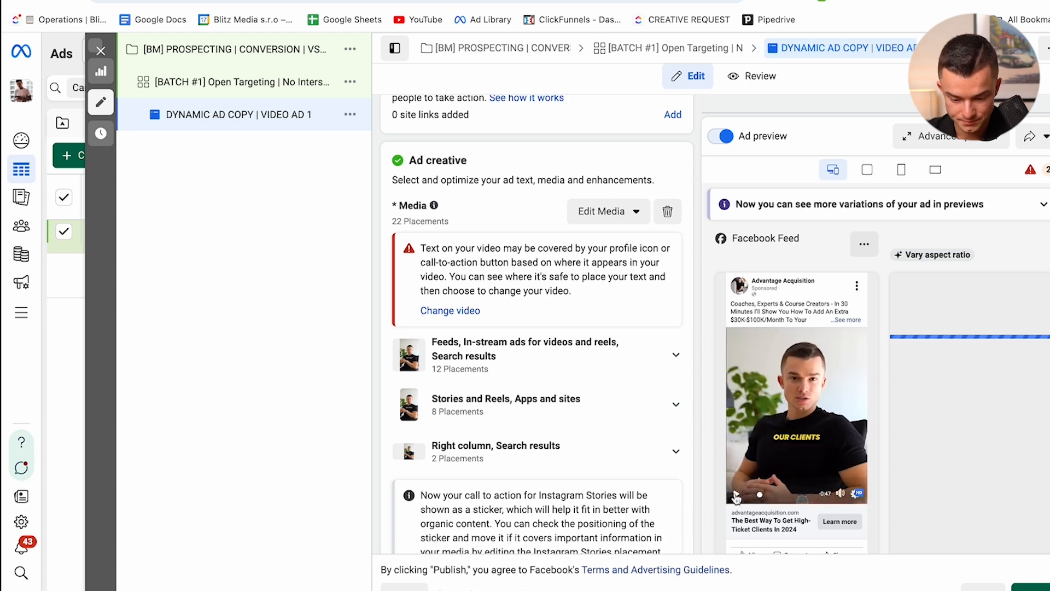
# - Replace the ad's media with the feed marco 2 video
pyautogui.click(667, 211)
pyautogui.click(432, 228)
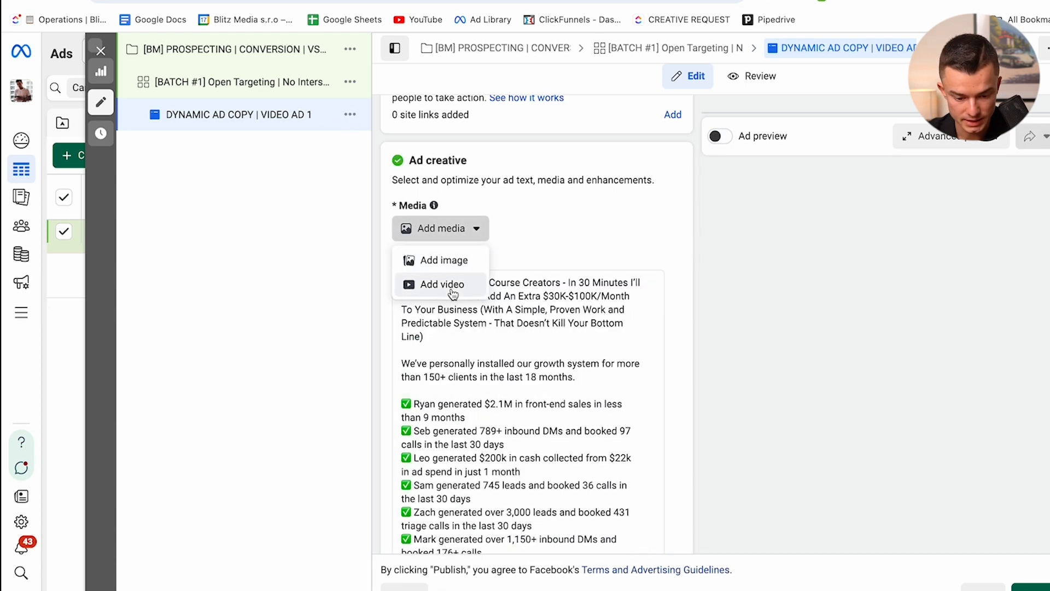
pyautogui.click(432, 280)
pyautogui.click(221, 143)
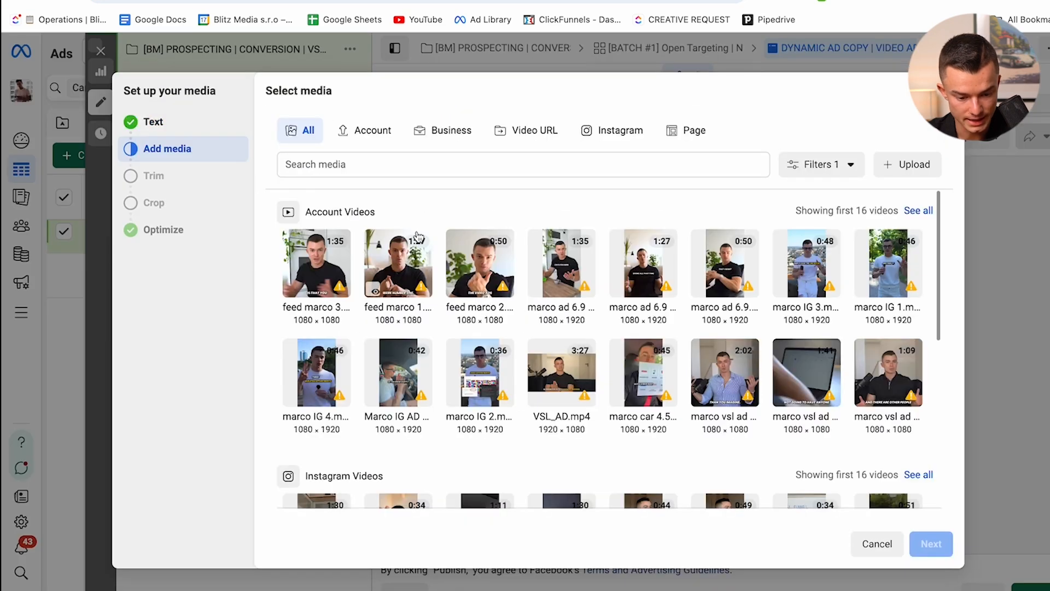
pyautogui.click(488, 271)
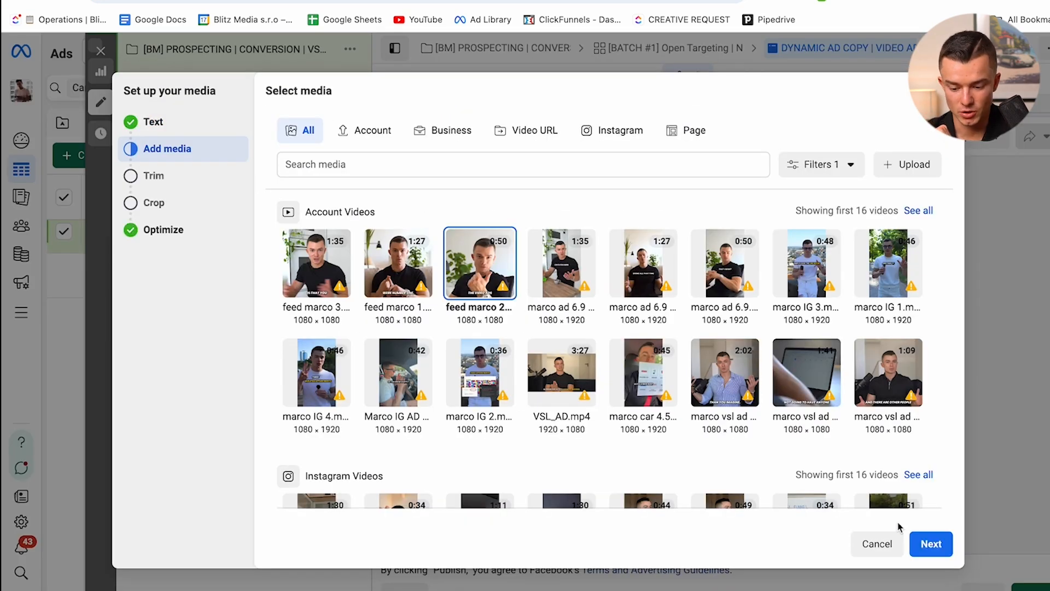
pyautogui.click(931, 543)
pyautogui.click(935, 545)
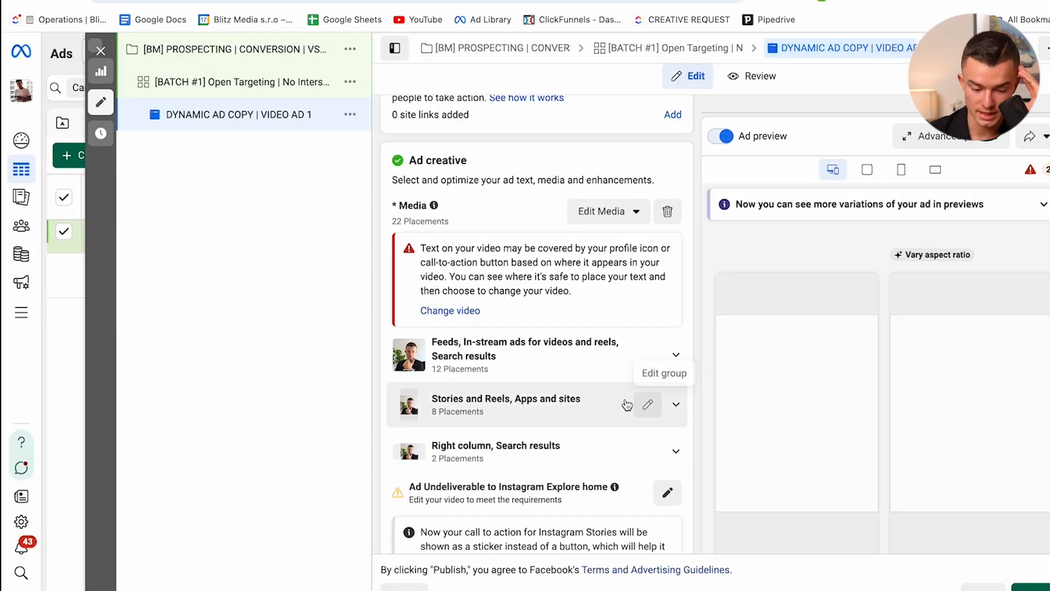
# - Use the vertical marco ad 6.9 video for the Stories and Reels placements
pyautogui.click(649, 404)
pyautogui.click(257, 186)
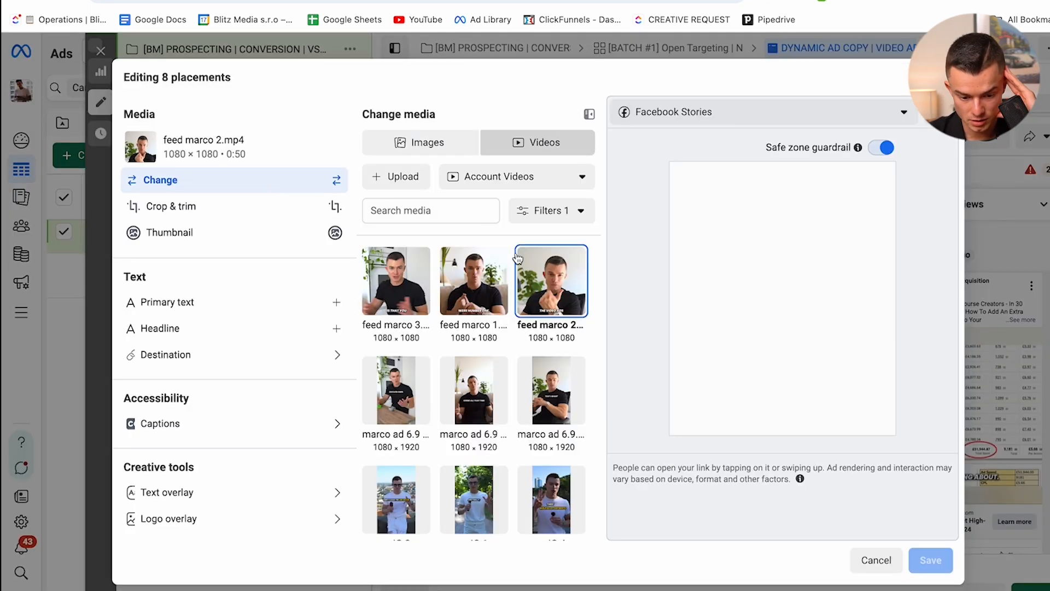
pyautogui.scroll(-1, 461, 371)
pyautogui.click(552, 366)
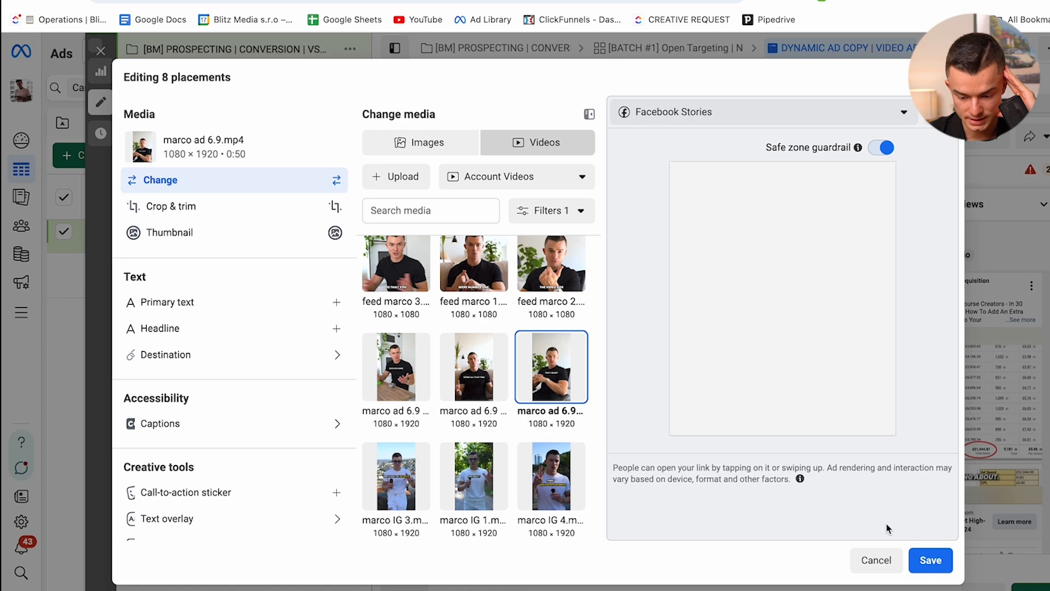
pyautogui.click(929, 560)
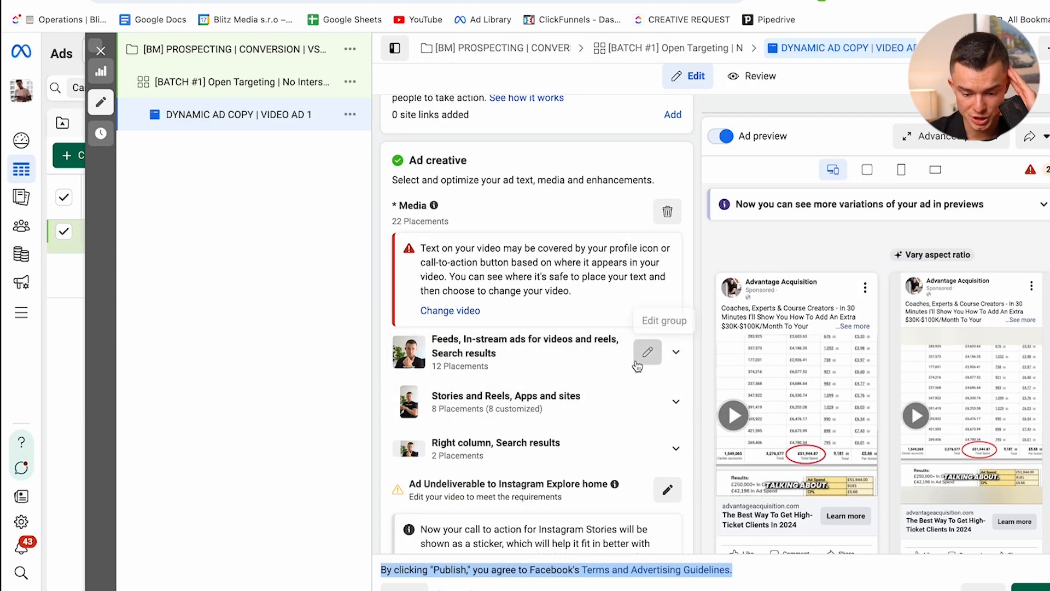
# - Set a manual thumbnail for the Feeds placements using the video's first frame
pyautogui.click(646, 351)
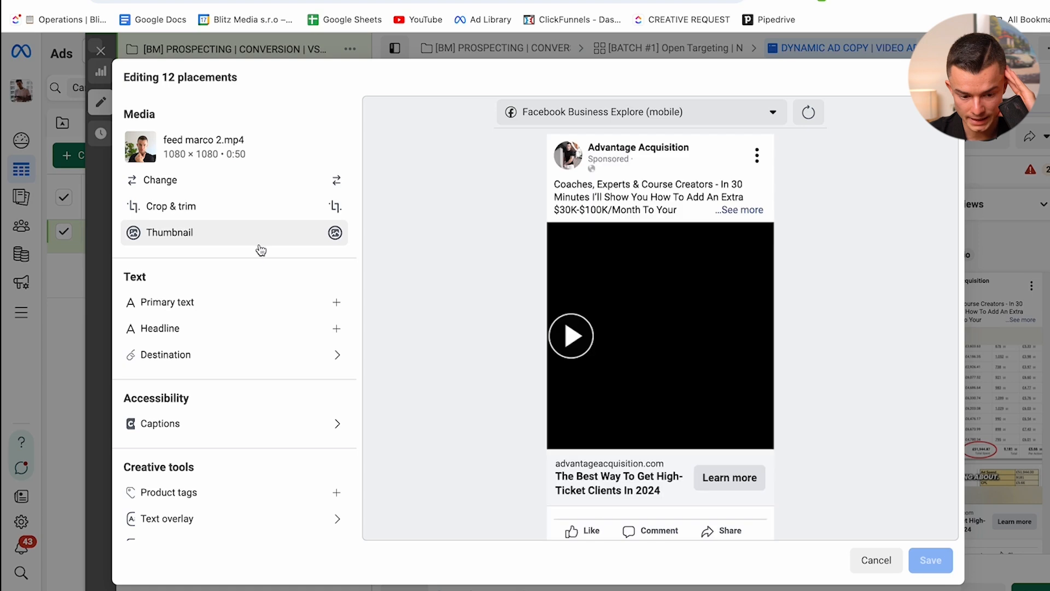
pyautogui.click(256, 243)
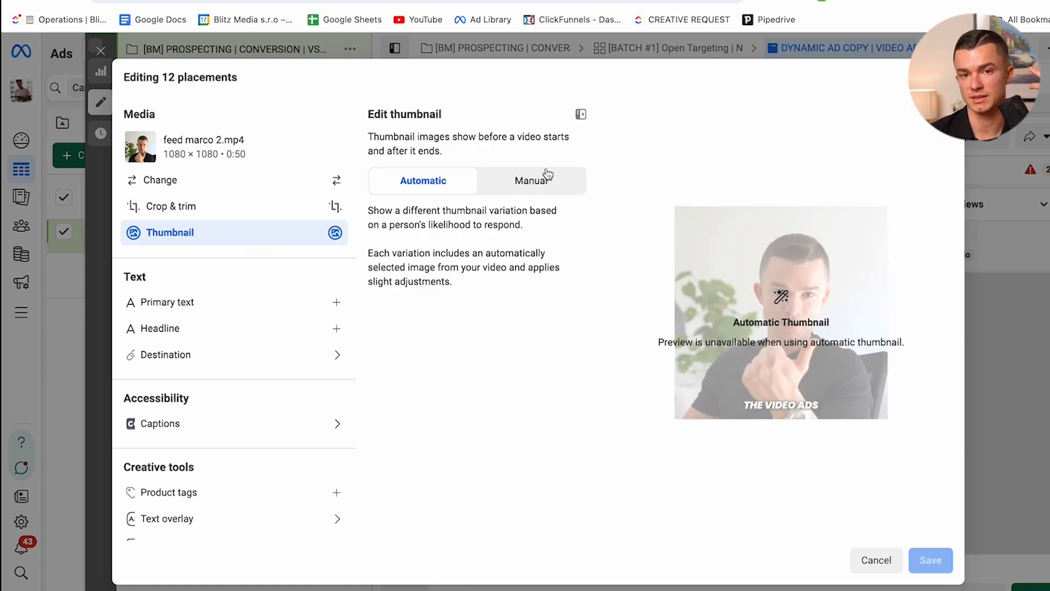
pyautogui.click(541, 180)
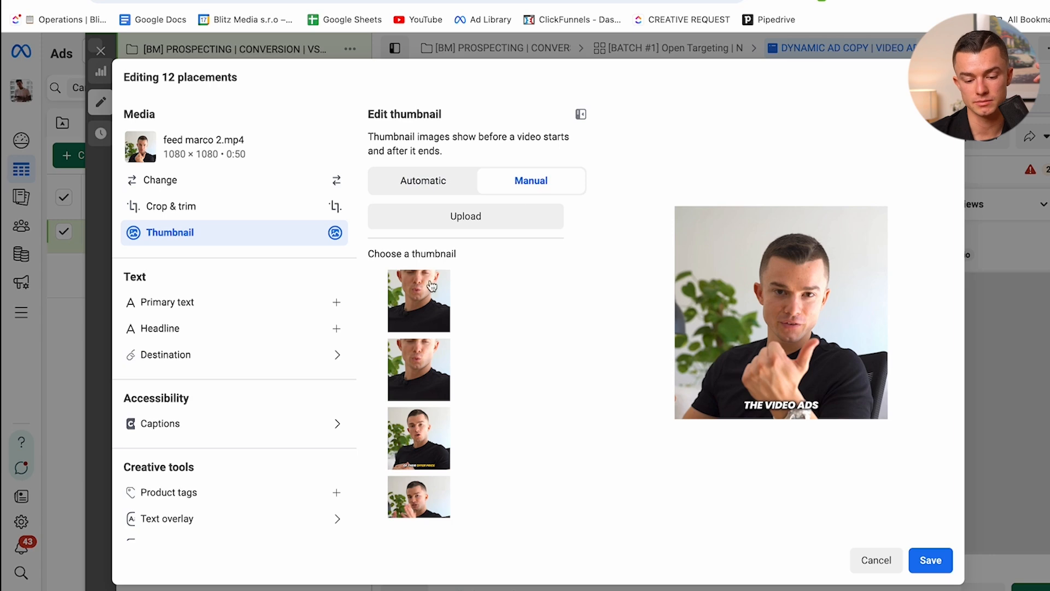
pyautogui.scroll(-5, 429, 306)
pyautogui.scroll(-5, 421, 341)
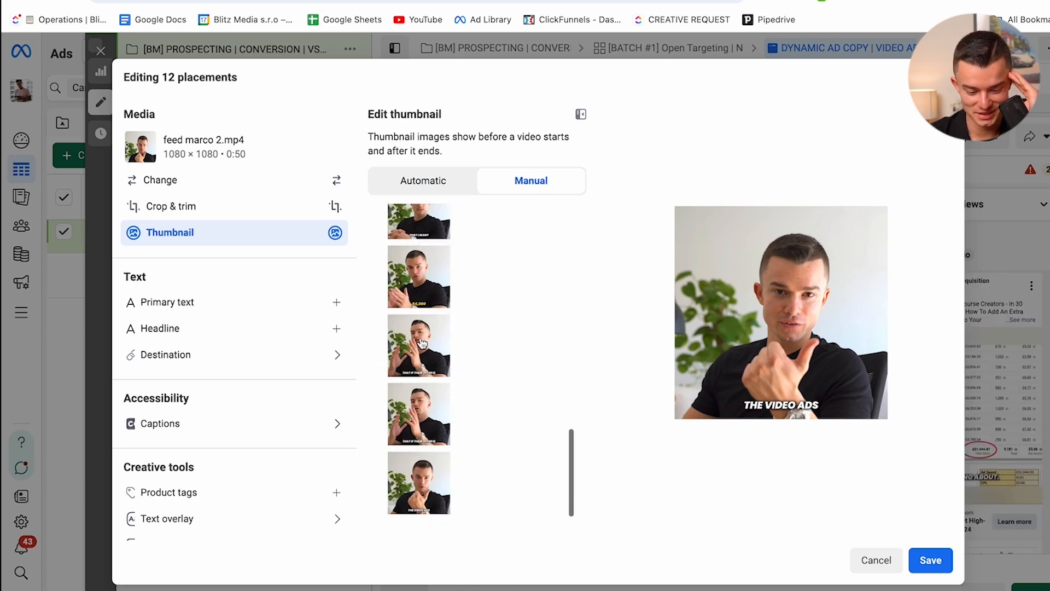
pyautogui.click(416, 502)
pyautogui.click(428, 434)
pyautogui.scroll(10, 428, 430)
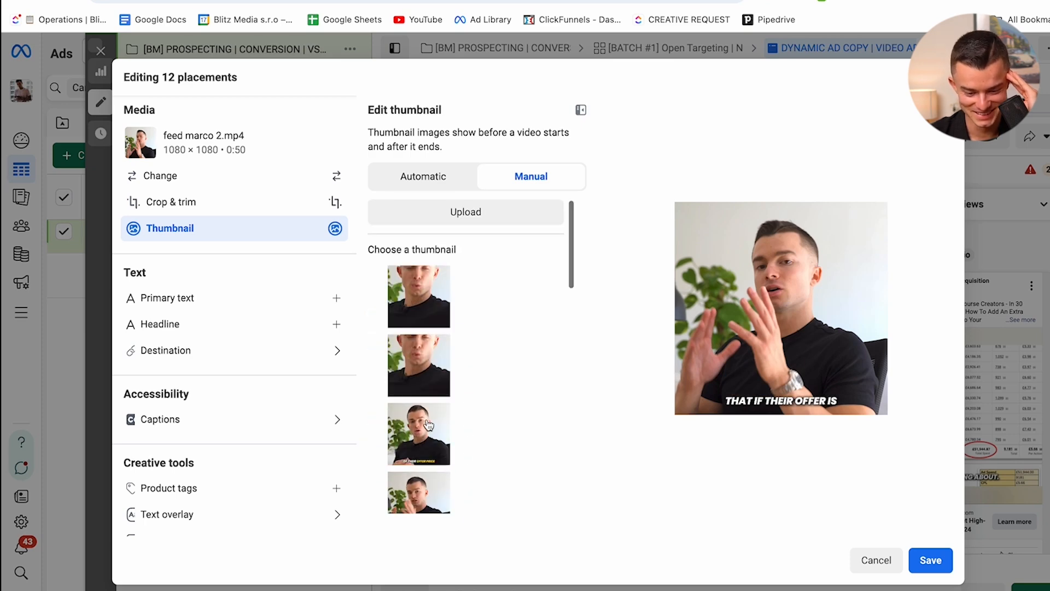
pyautogui.click(433, 376)
pyautogui.click(452, 285)
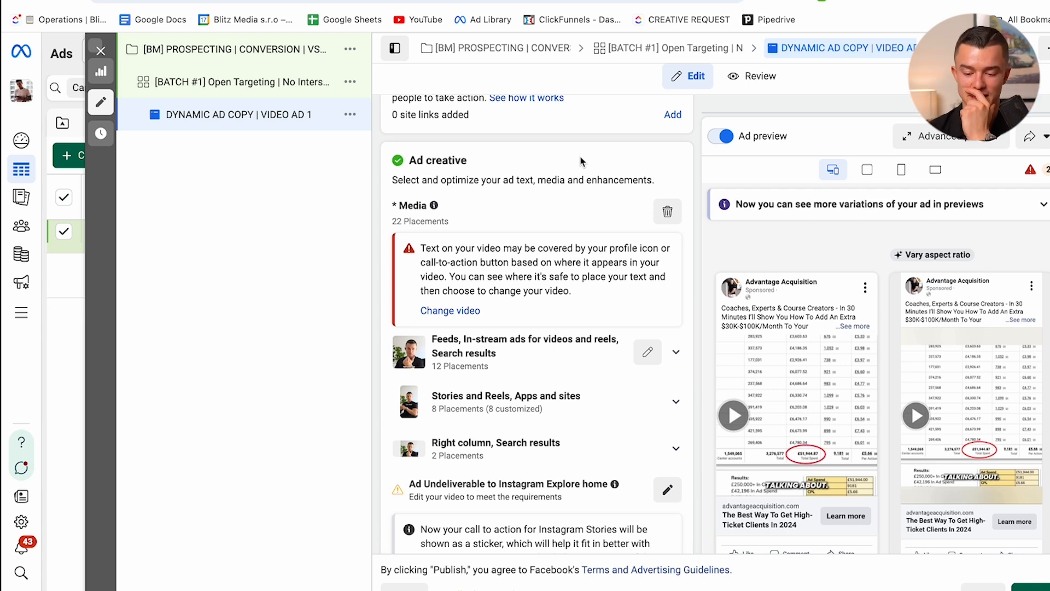
# - Change the Destination's browser add-on from Instant form to None
pyautogui.scroll(-10, 554, 182)
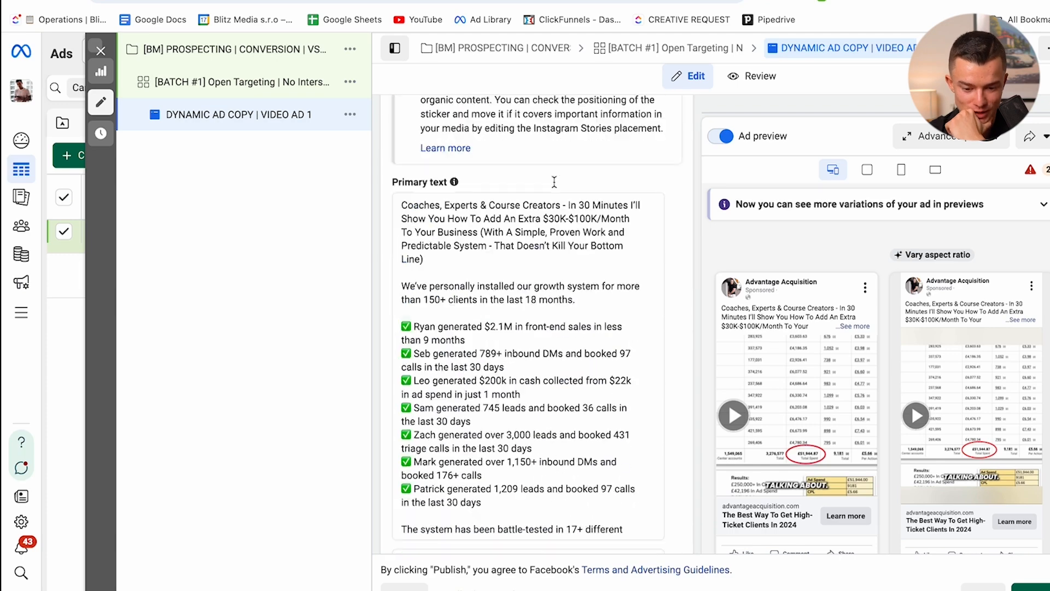
pyautogui.scroll(-10, 553, 182)
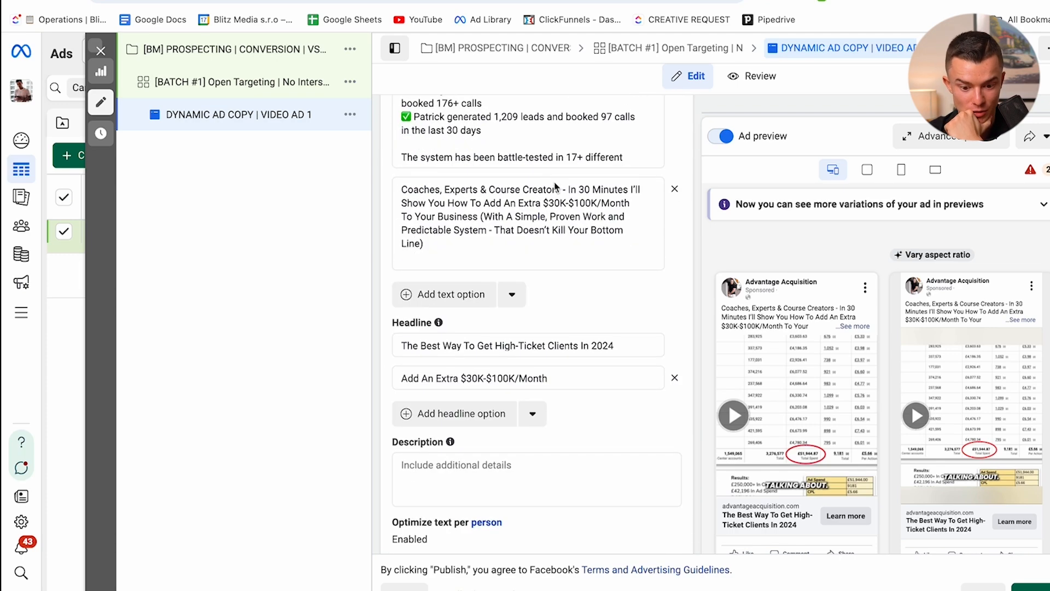
pyautogui.scroll(-4, 554, 186)
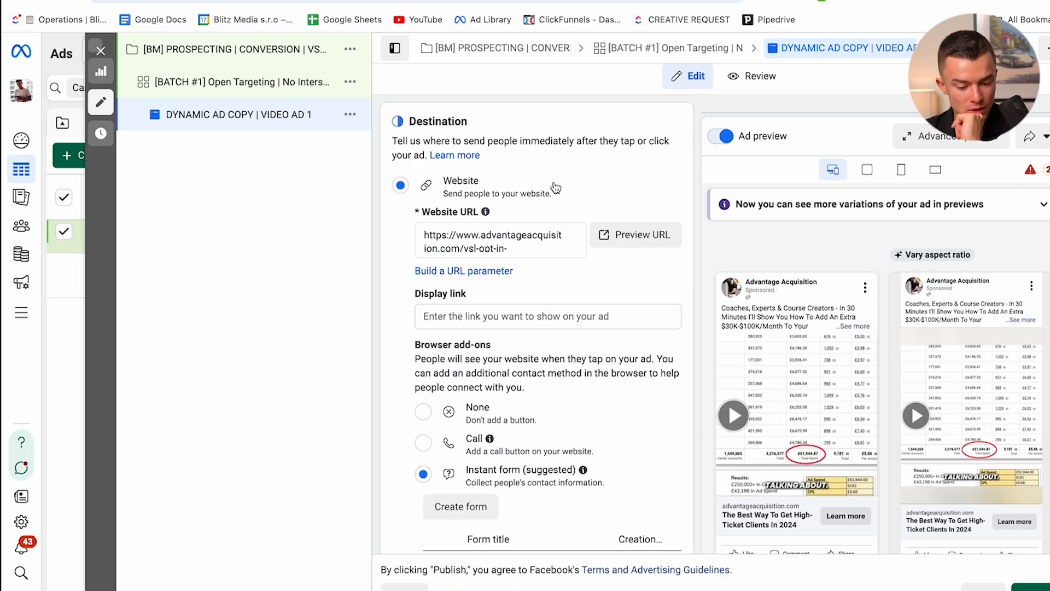
pyautogui.scroll(-8, 412, 247)
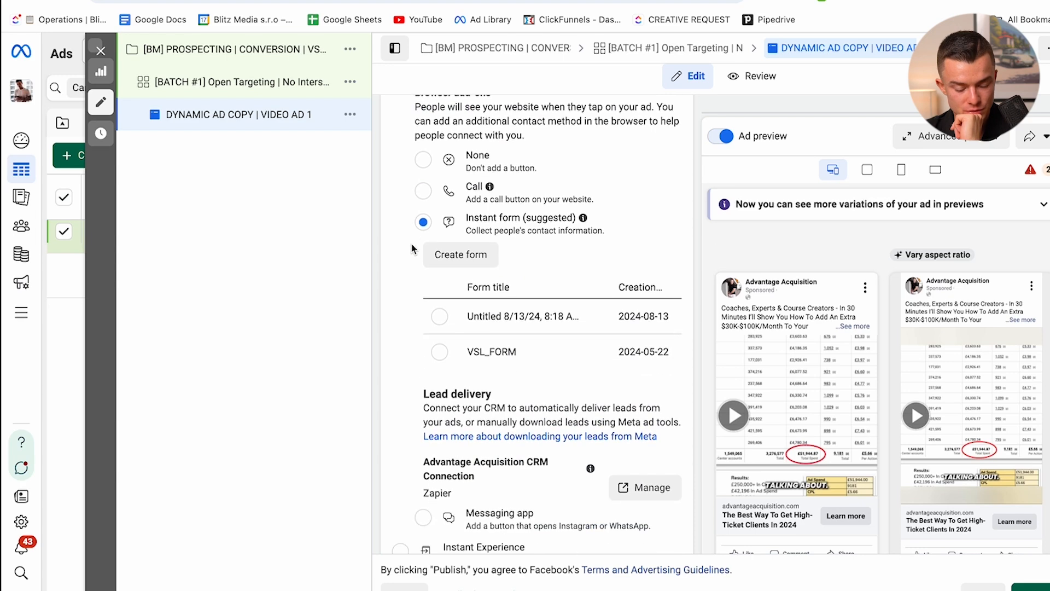
pyautogui.scroll(5, 412, 247)
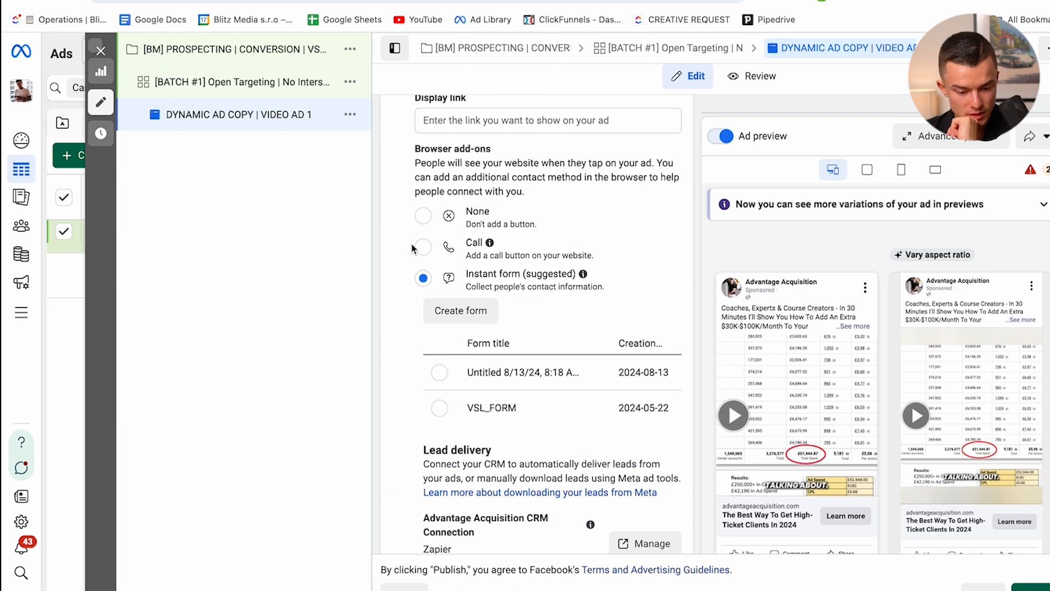
pyautogui.moveTo(419, 152); pyautogui.dragTo(480, 149)
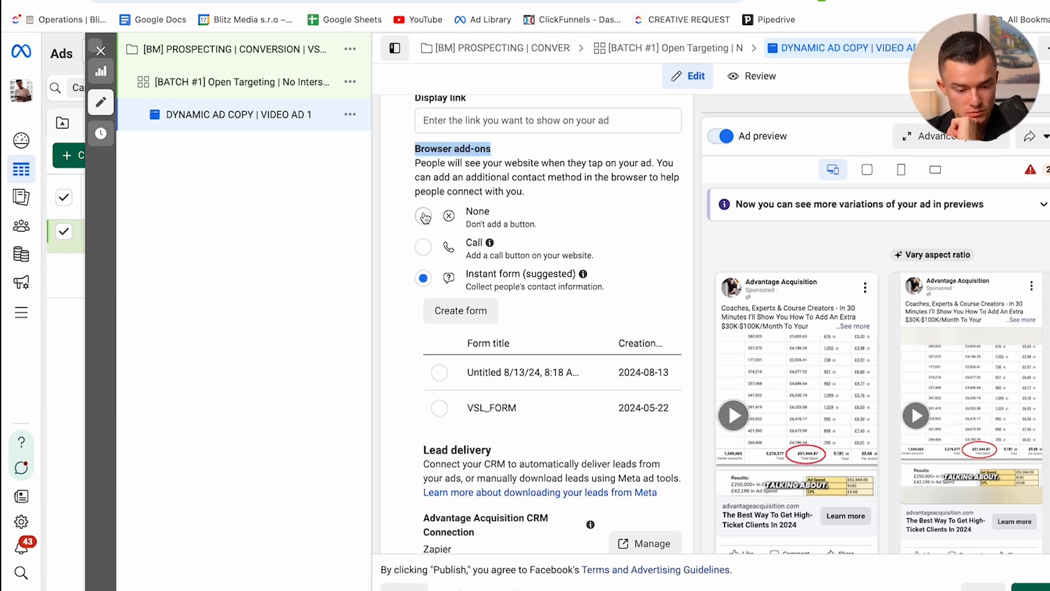
pyautogui.click(424, 217)
pyautogui.scroll(-3, 425, 217)
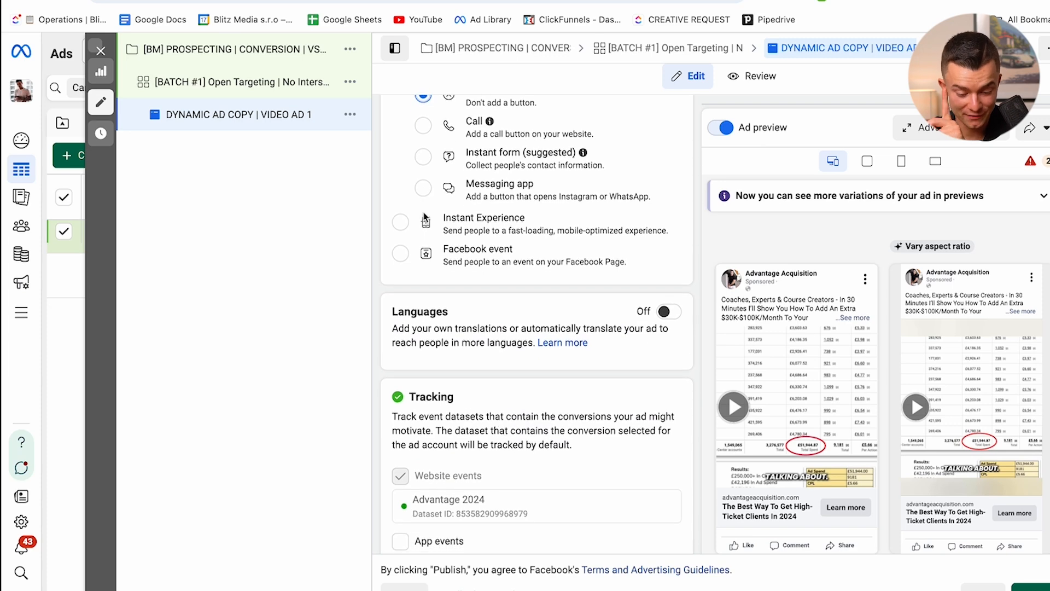
pyautogui.scroll(-5, 424, 217)
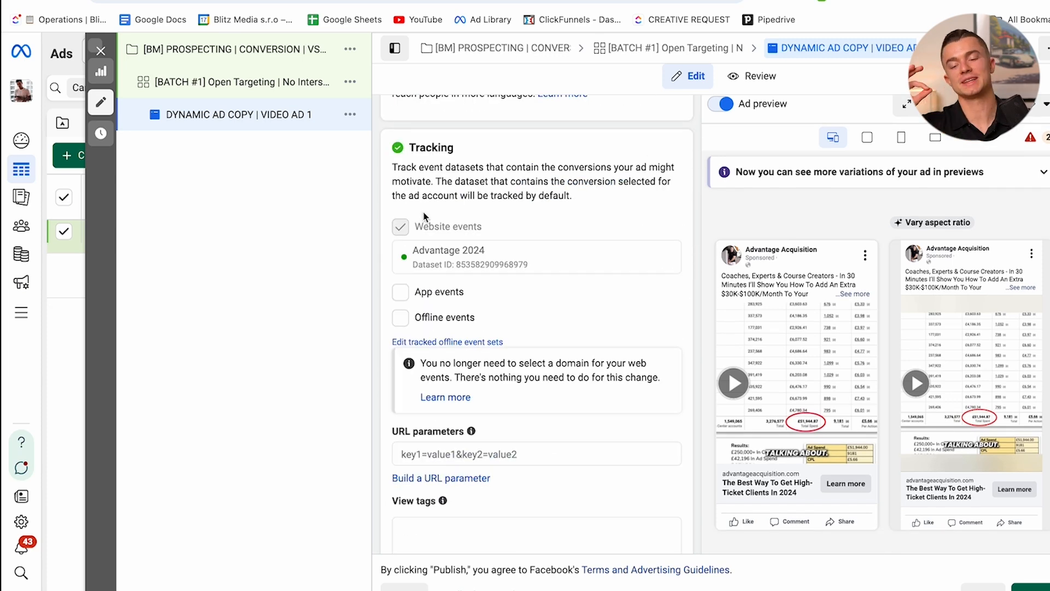
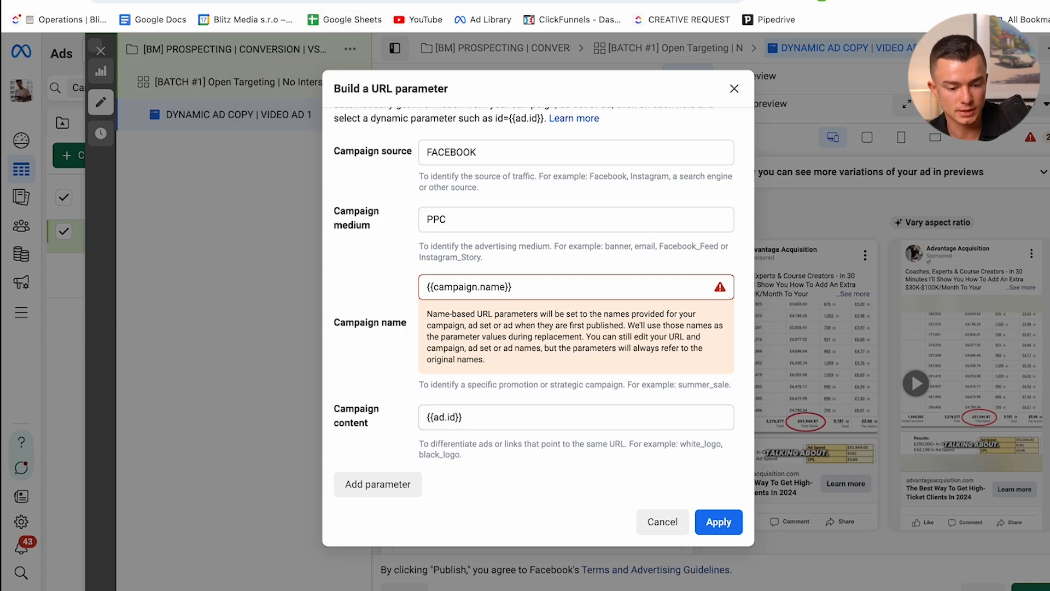
# - Apply the FACEBOOK, PPC, {{campaign.name}}, {{ad.id}} URL parameters and return to the UTM tracking slides
pyautogui.click(719, 521)
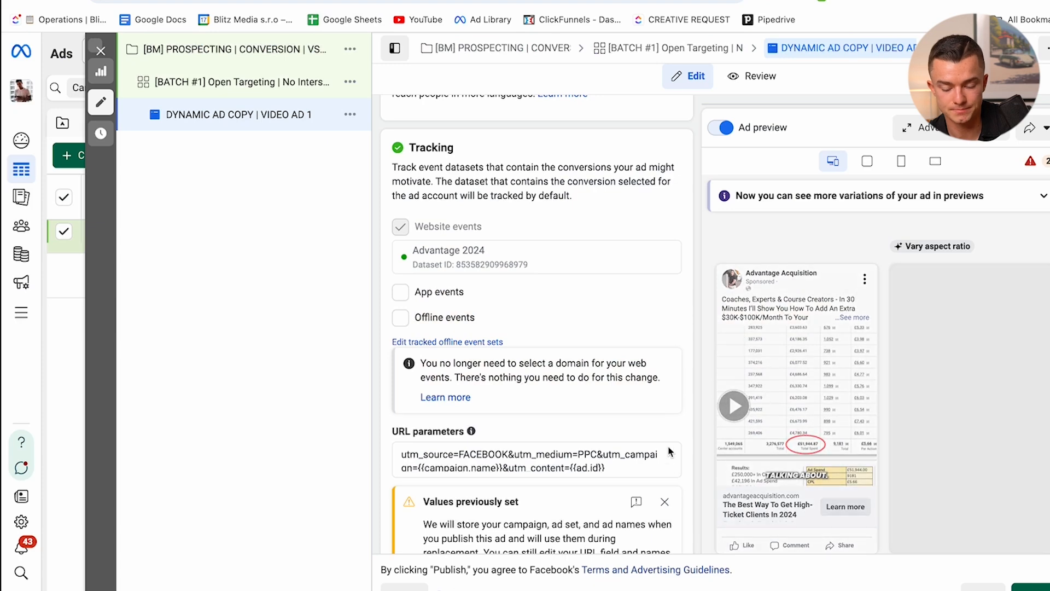
pyautogui.click(385, 1)
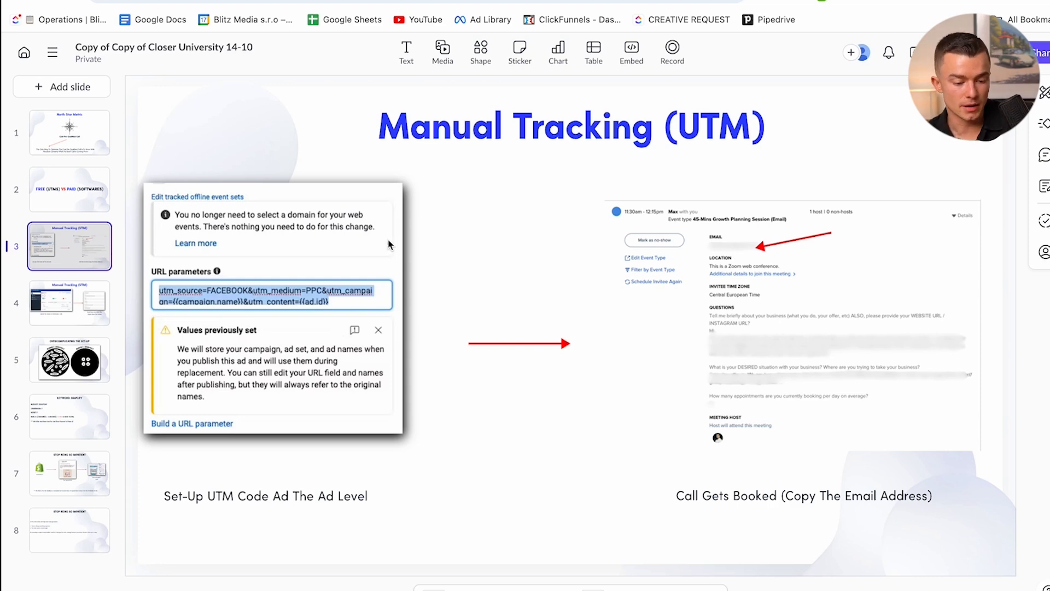
# - View slide 4 about finding the contact's UTM details, then return to the ad's tracking settings
pyautogui.click(92, 301)
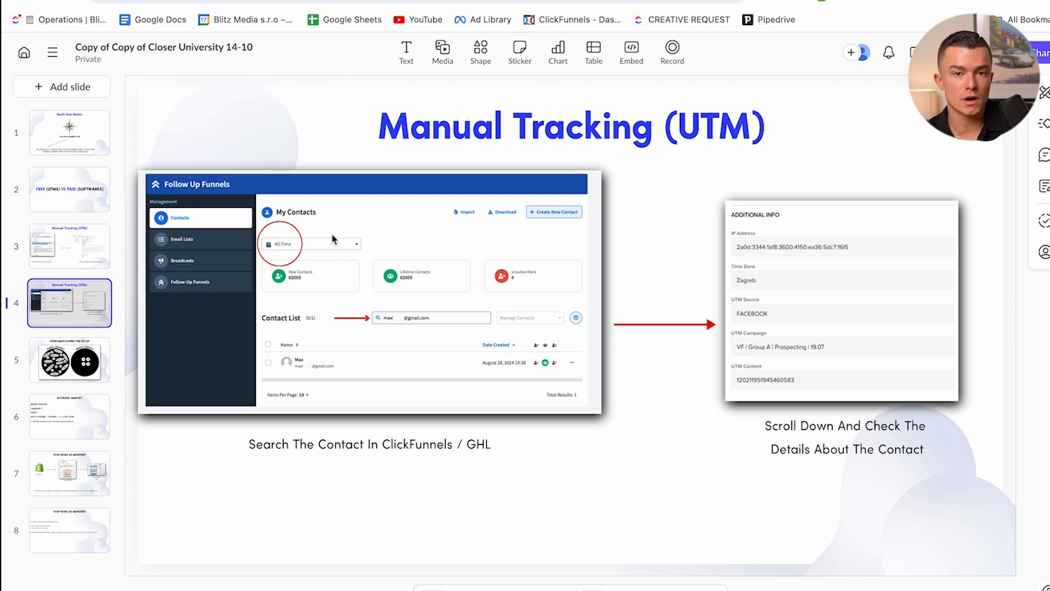
pyautogui.click(165, 4)
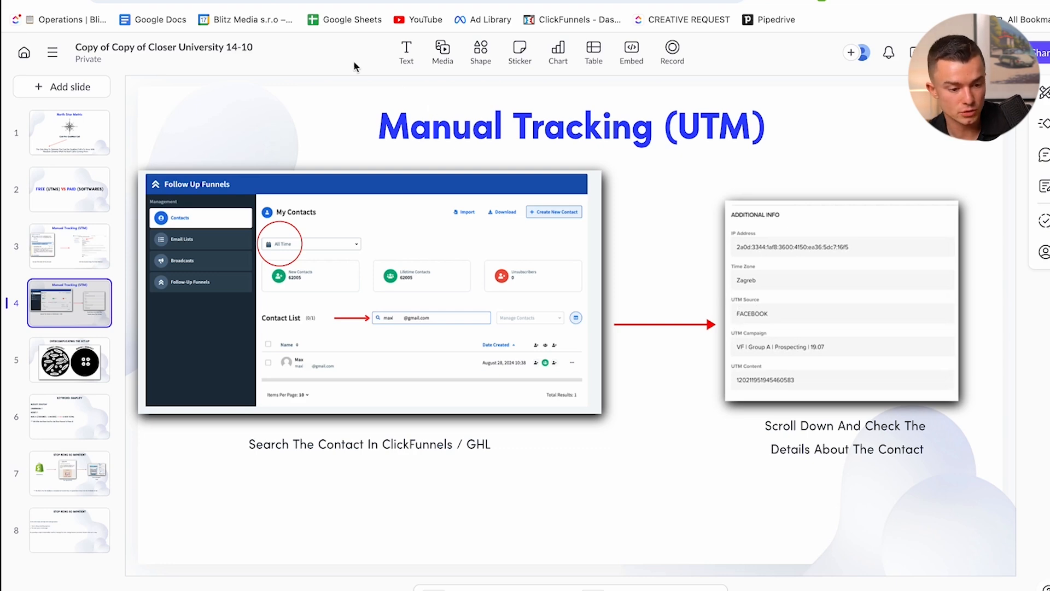
pyautogui.click(306, 0)
pyautogui.scroll(-2, 397, 321)
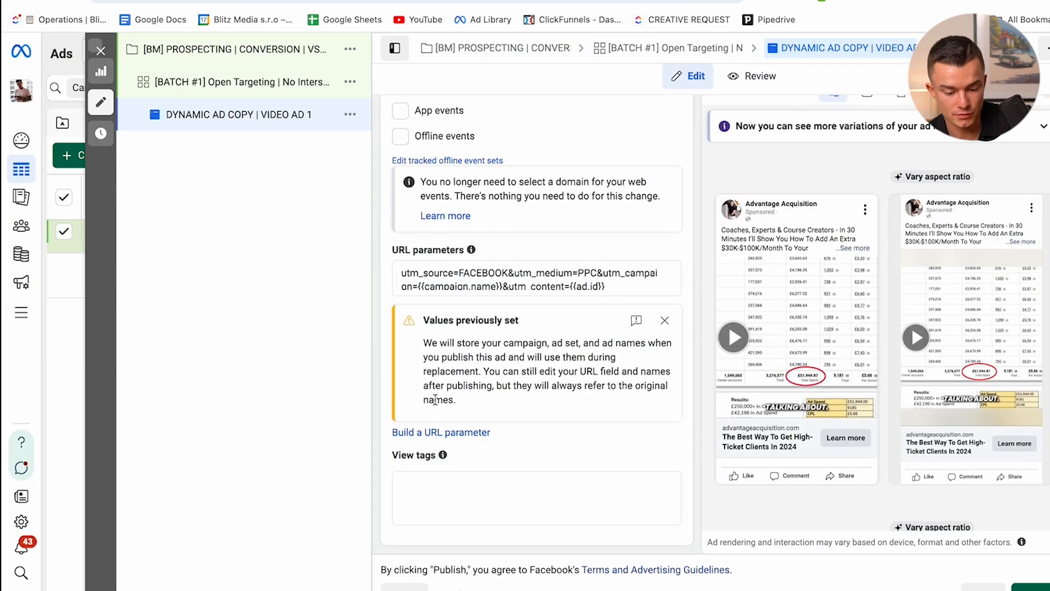
# - Compare the URL parameter fields (FACEBOOK, campaign name) against the slide, then close the builder and ad editor
pyautogui.click(429, 440)
pyautogui.click(436, 190)
pyautogui.doubleClick(435, 190)
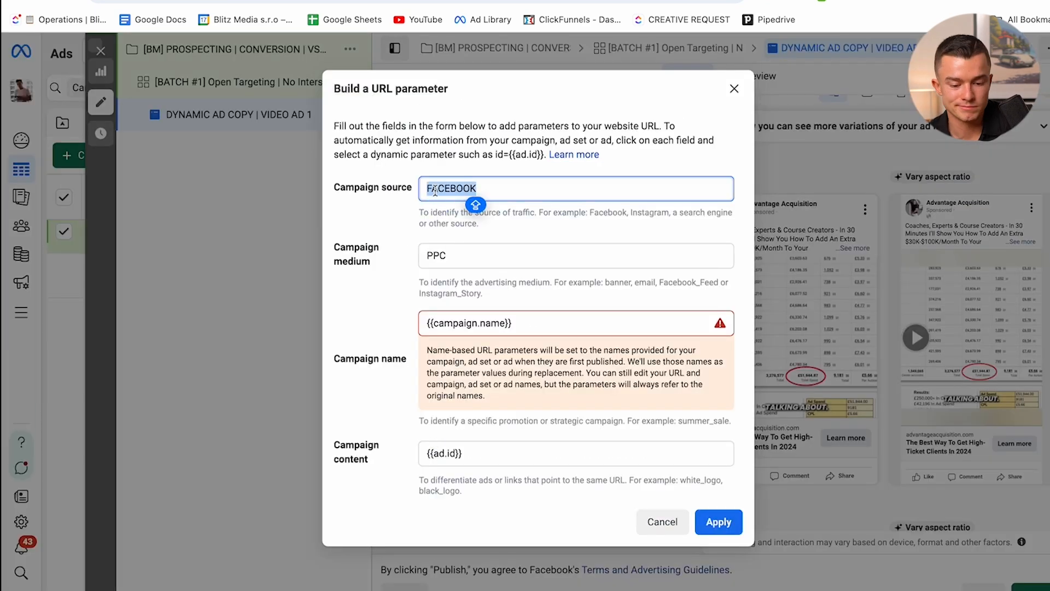
pyautogui.hotkey('ctrl', 'Tab')
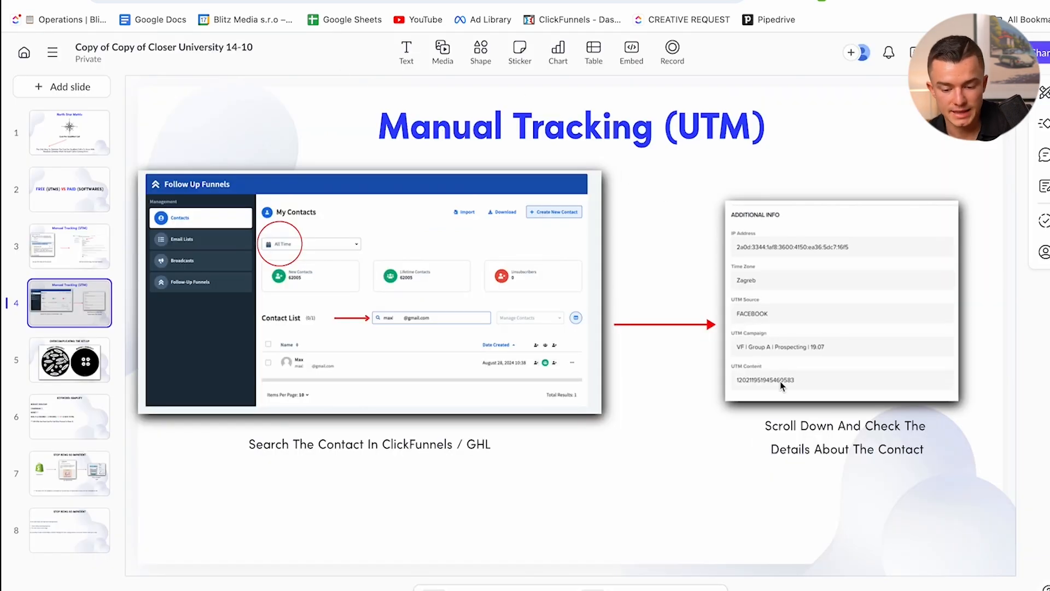
pyautogui.hotkey('ctrl', 'shift', 'Tab')
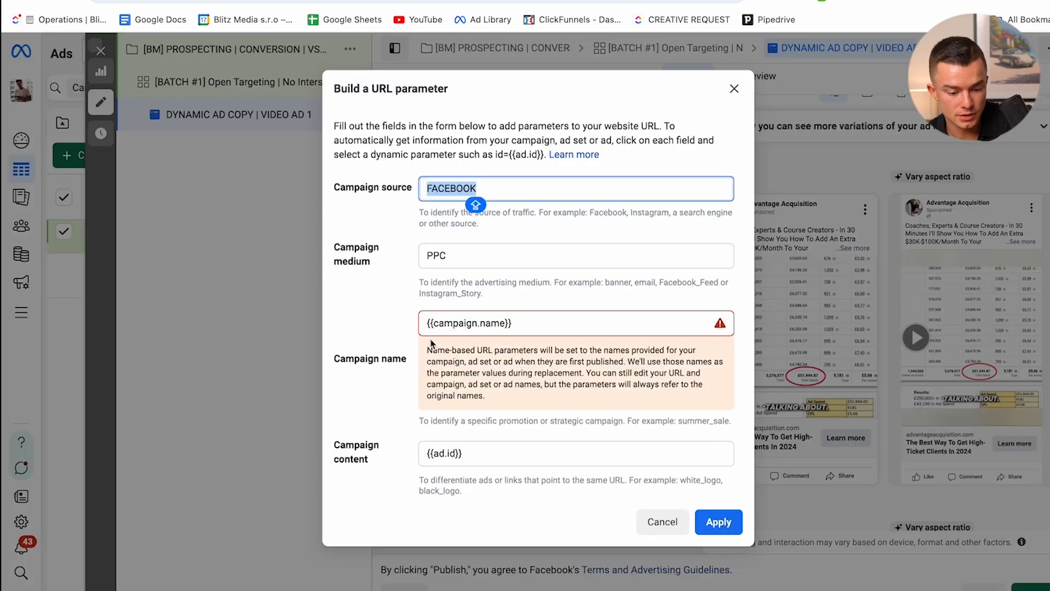
pyautogui.click(454, 322)
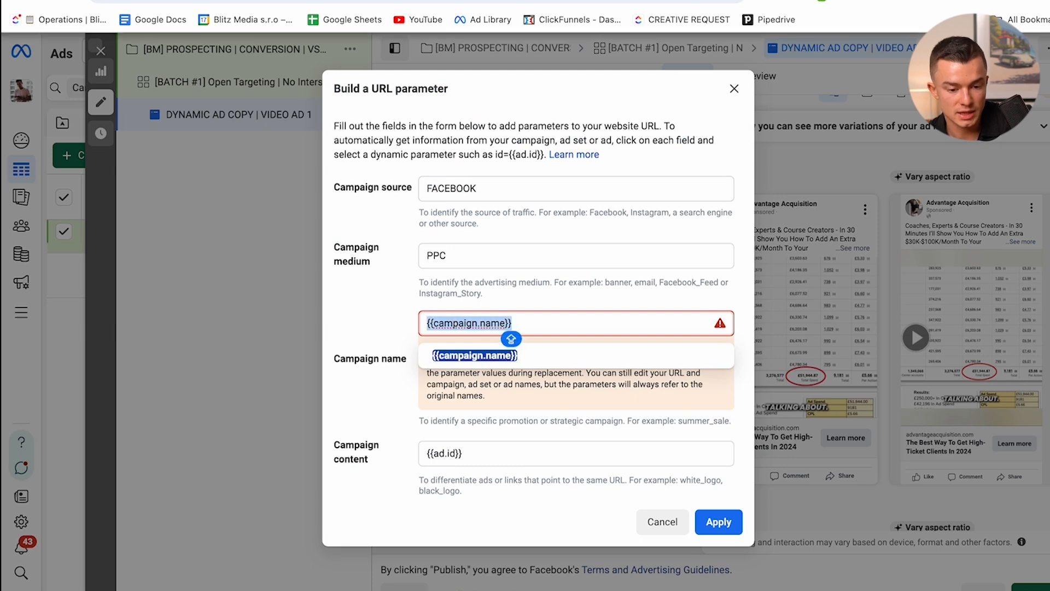
pyautogui.hotkey('ctrl', 'Tab')
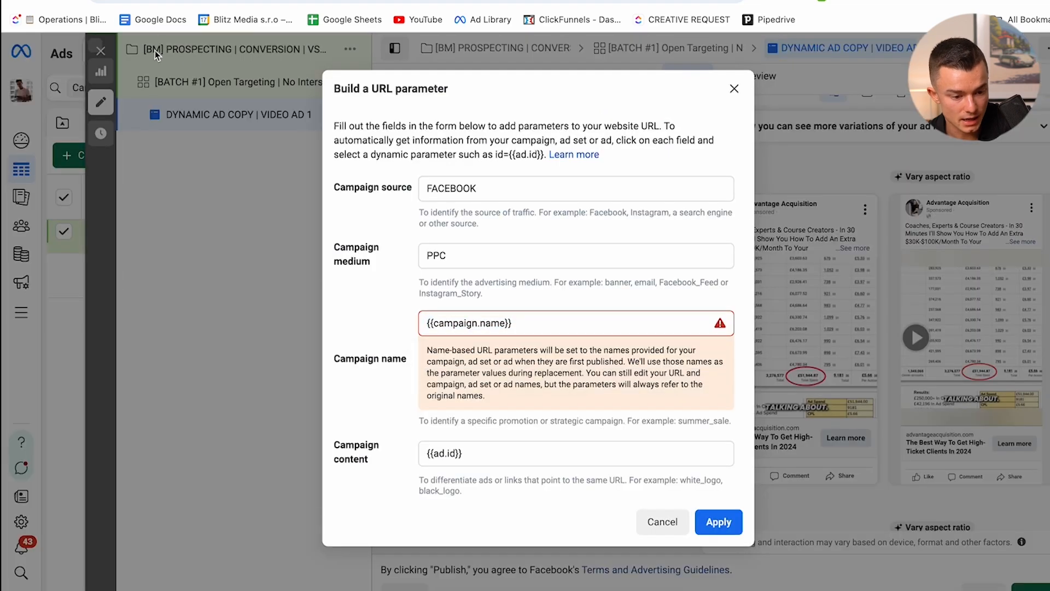
pyautogui.click(734, 88)
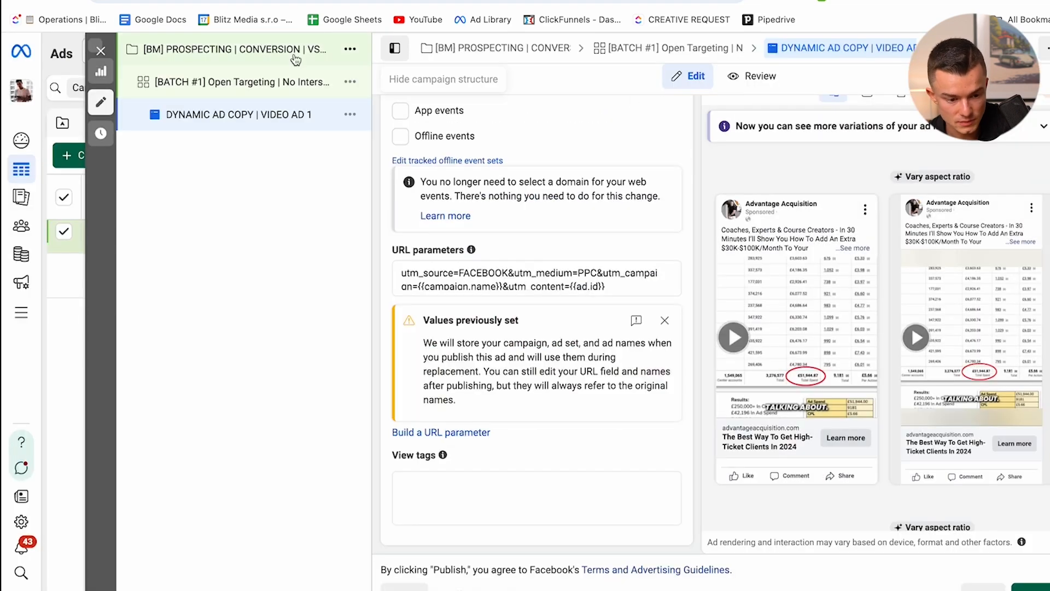
pyautogui.click(101, 50)
pyautogui.click(238, 88)
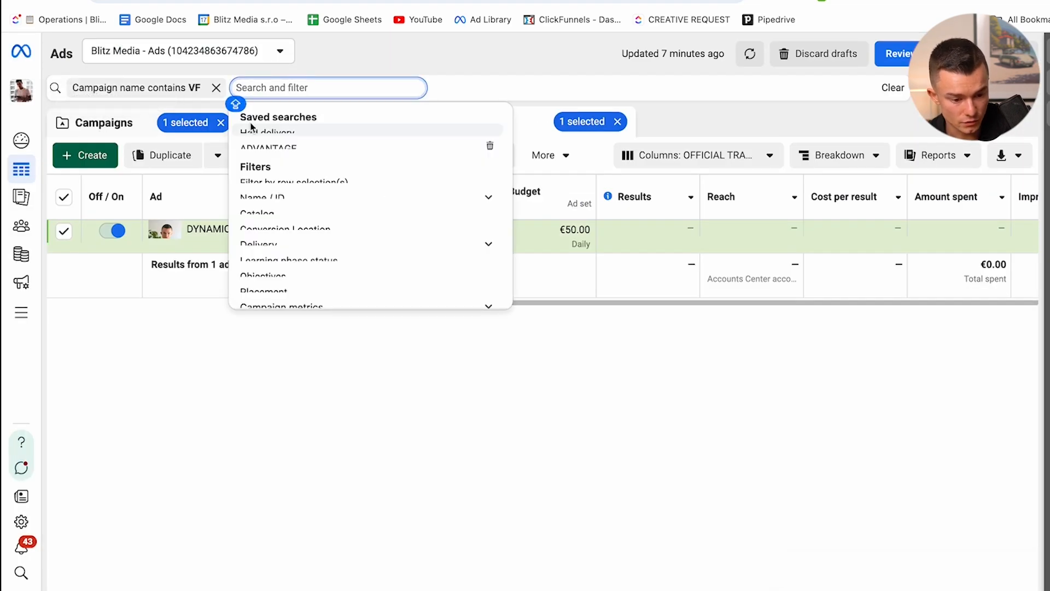
pyautogui.click(270, 196)
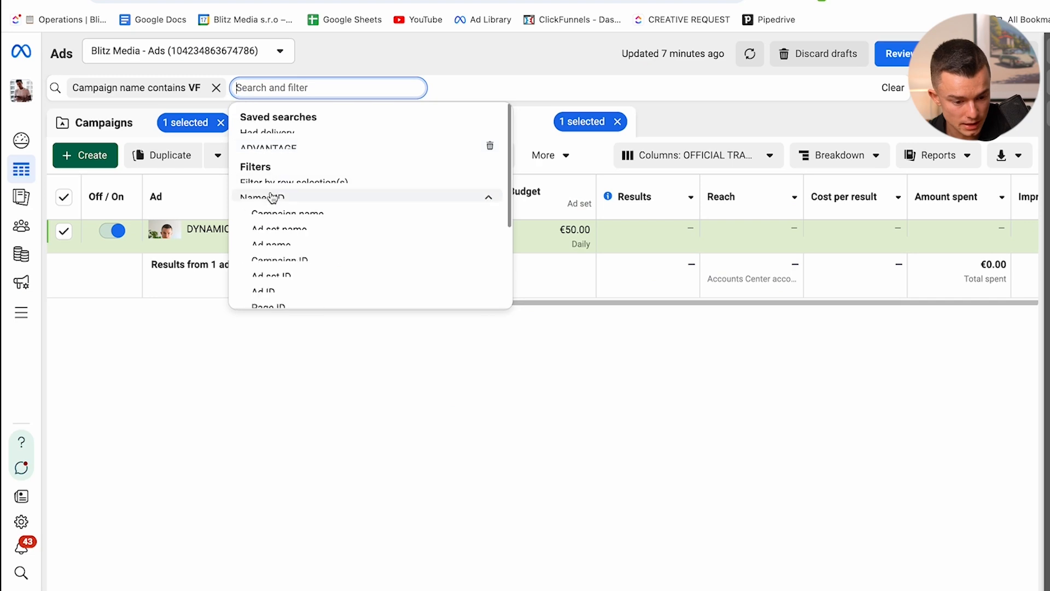
pyautogui.click(280, 291)
pyautogui.click(286, 144)
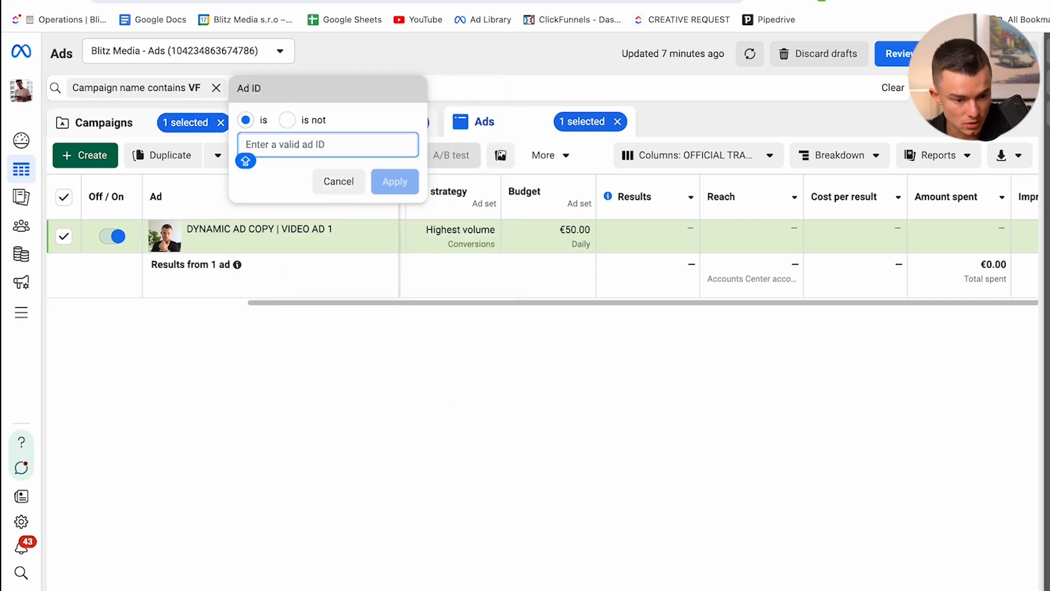
pyautogui.click(246, 0)
pyautogui.click(109, 2)
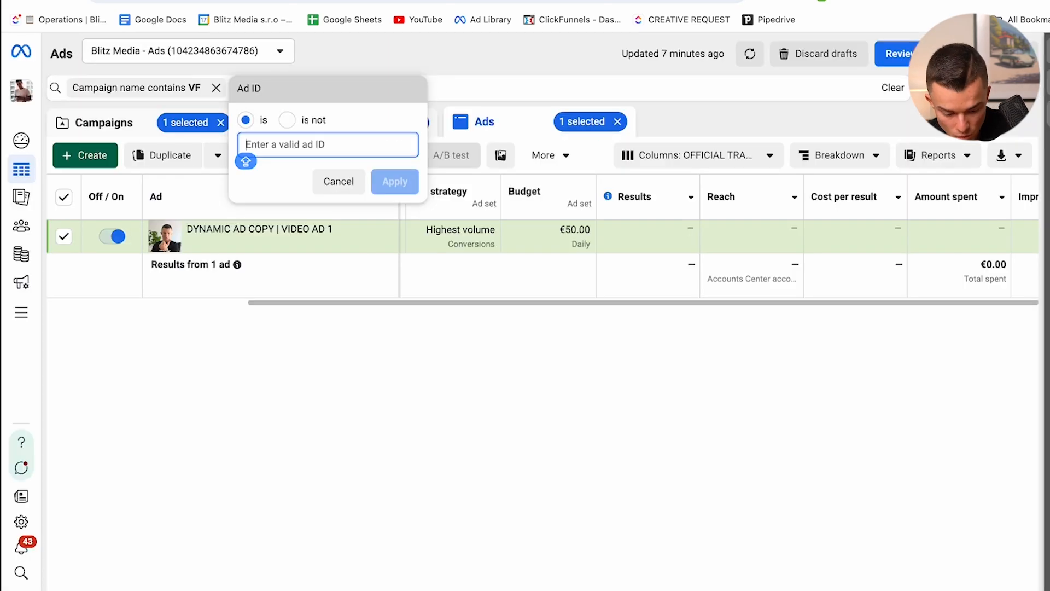
pyautogui.write('12021195')
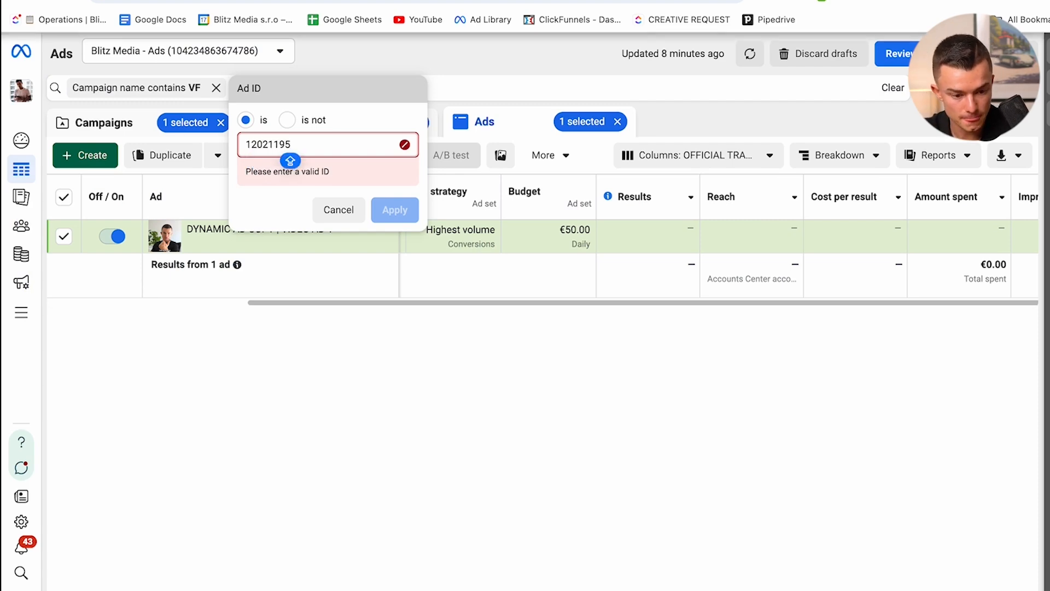
pyautogui.click(246, 0)
pyautogui.click(110, 2)
pyautogui.write('1945460583')
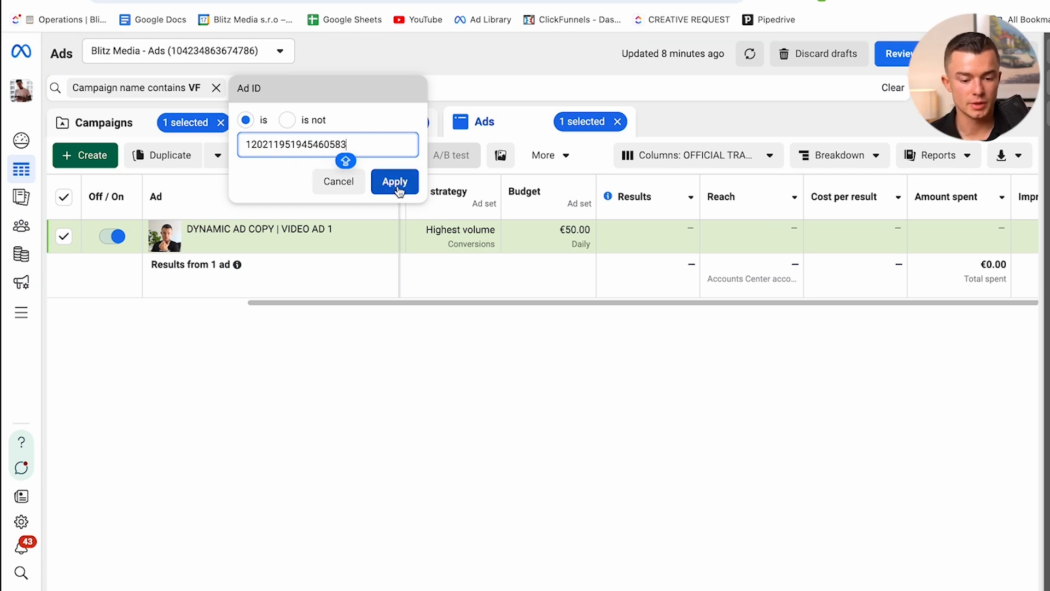
pyautogui.click(395, 181)
# - Trace the filtered ad to the VF | Group A | Prospecting | 19.07 campaign and its ad set
pyautogui.click(131, 125)
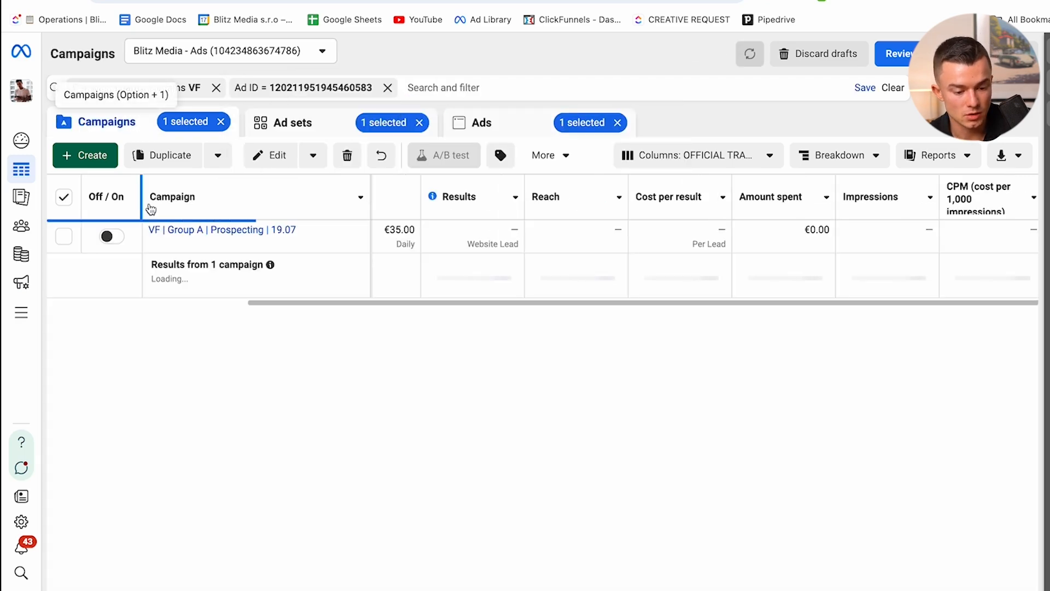
pyautogui.click(186, 232)
pyautogui.click(185, 232)
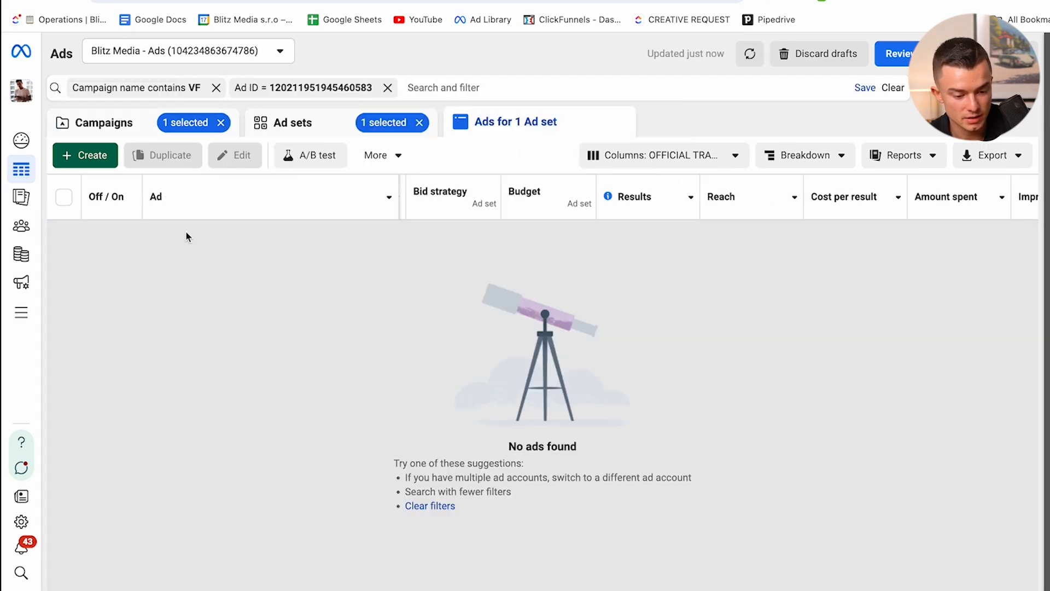
# - Clear the filters and start duplicating the draft DYNAMIC AD COPY | VIDEO AD 1
pyautogui.click(264, 243)
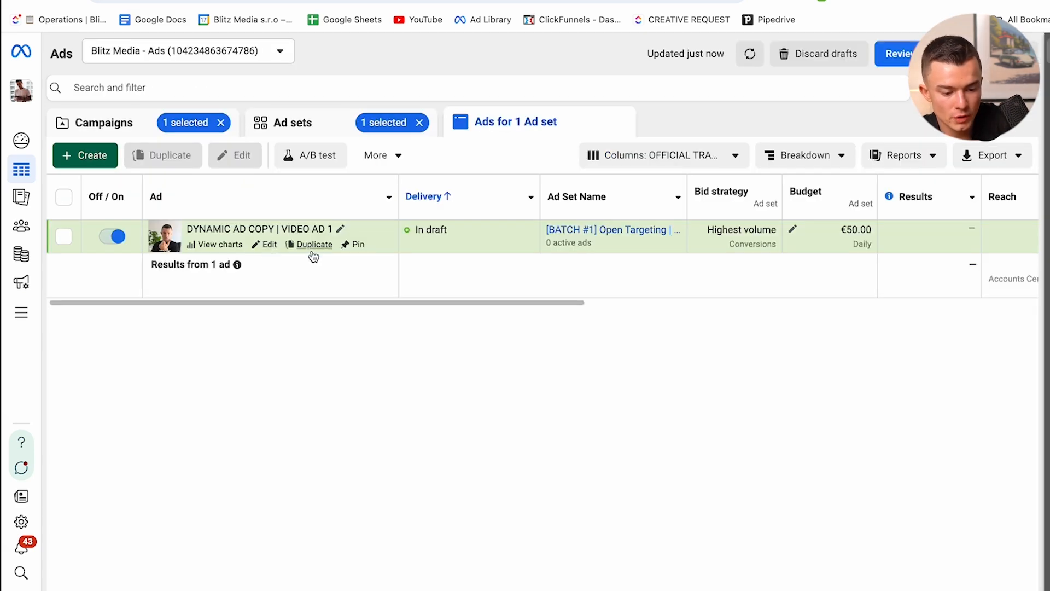
pyautogui.click(313, 245)
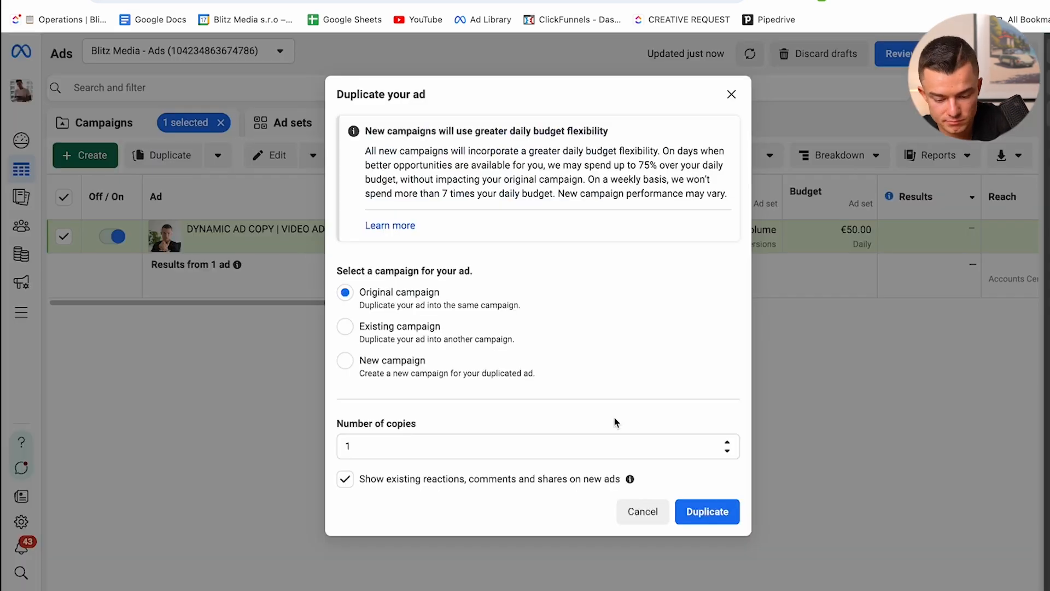
# - Make one copy of the ad and replace its video with feed marco 1.mp4
pyautogui.click(684, 509)
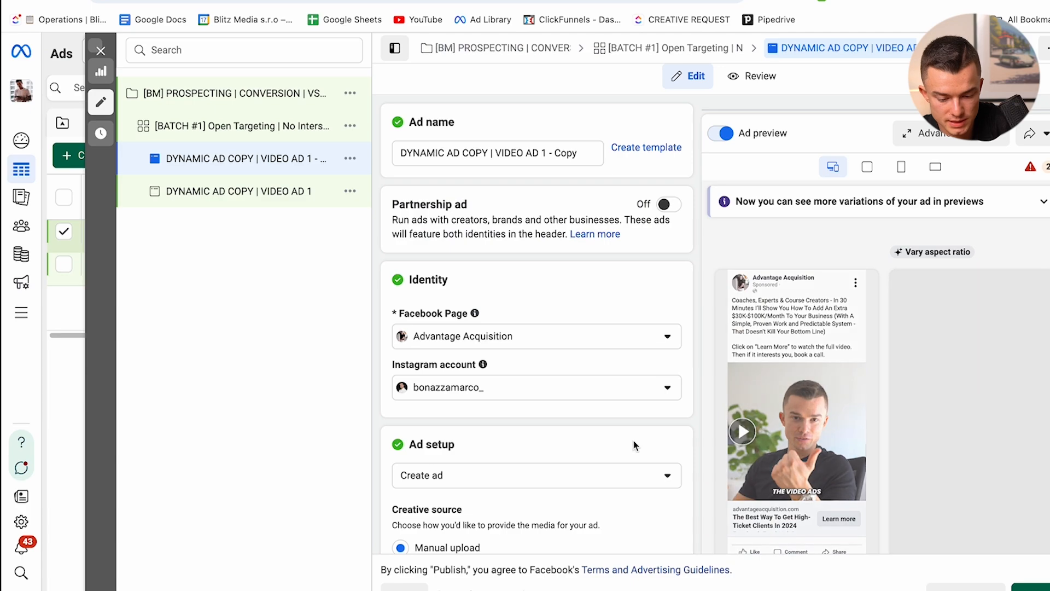
pyautogui.scroll(-10, 598, 321)
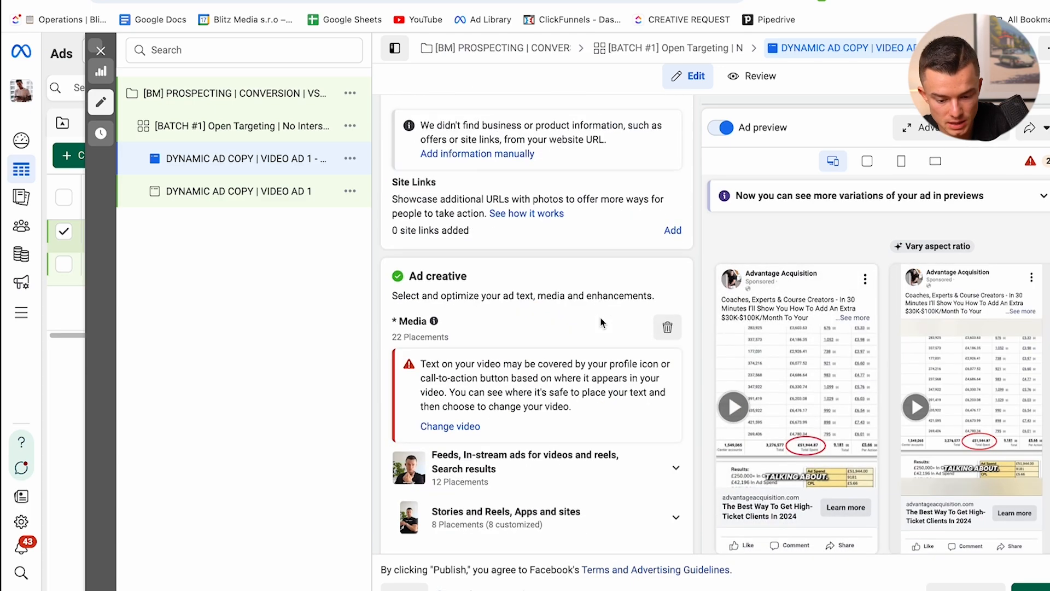
pyautogui.scroll(-2, 600, 323)
pyautogui.click(667, 235)
pyautogui.click(475, 253)
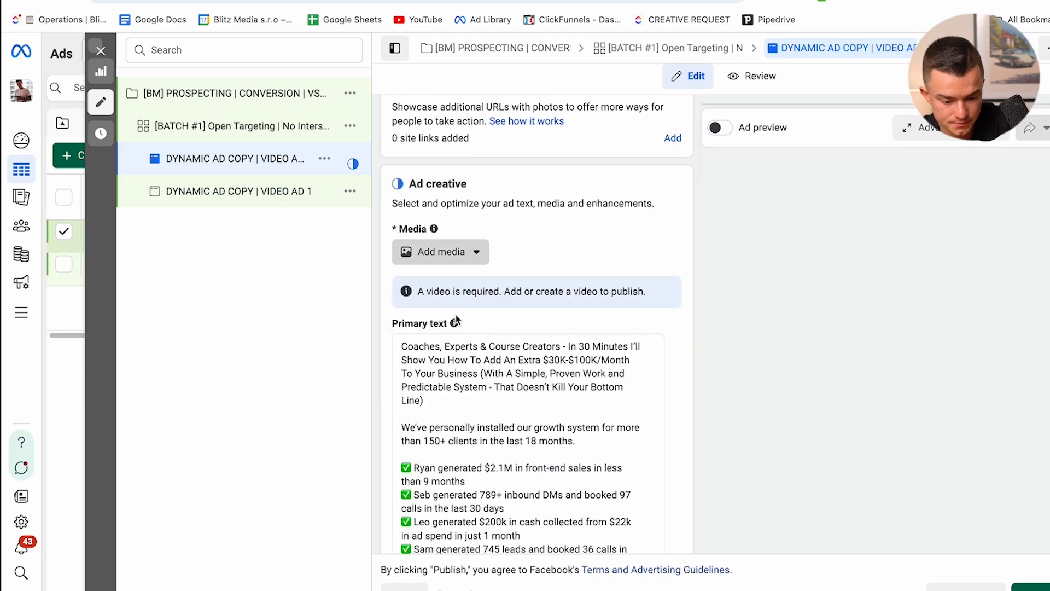
pyautogui.click(456, 316)
pyautogui.click(166, 142)
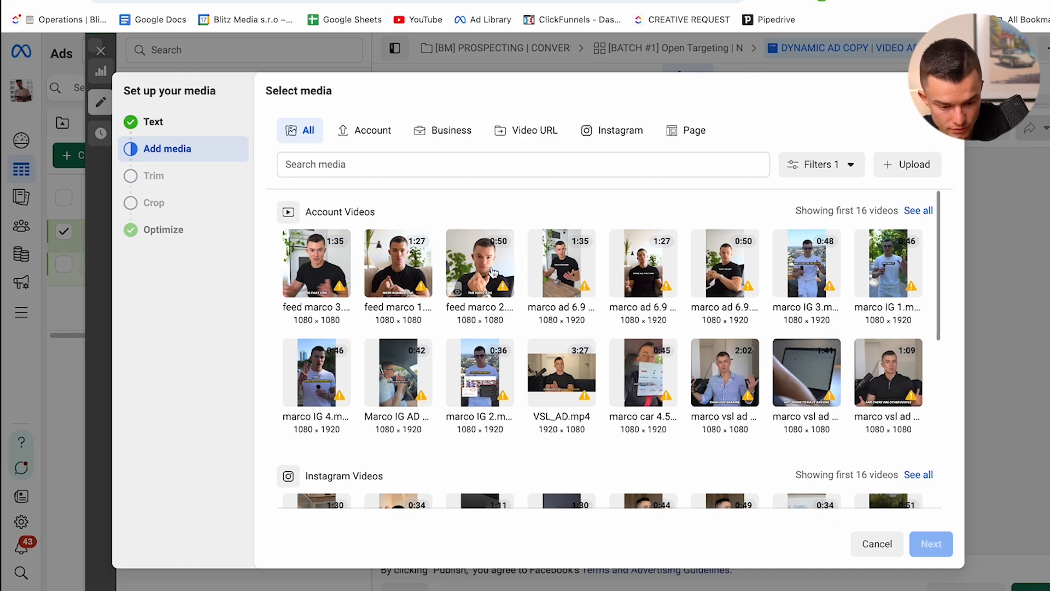
pyautogui.click(407, 273)
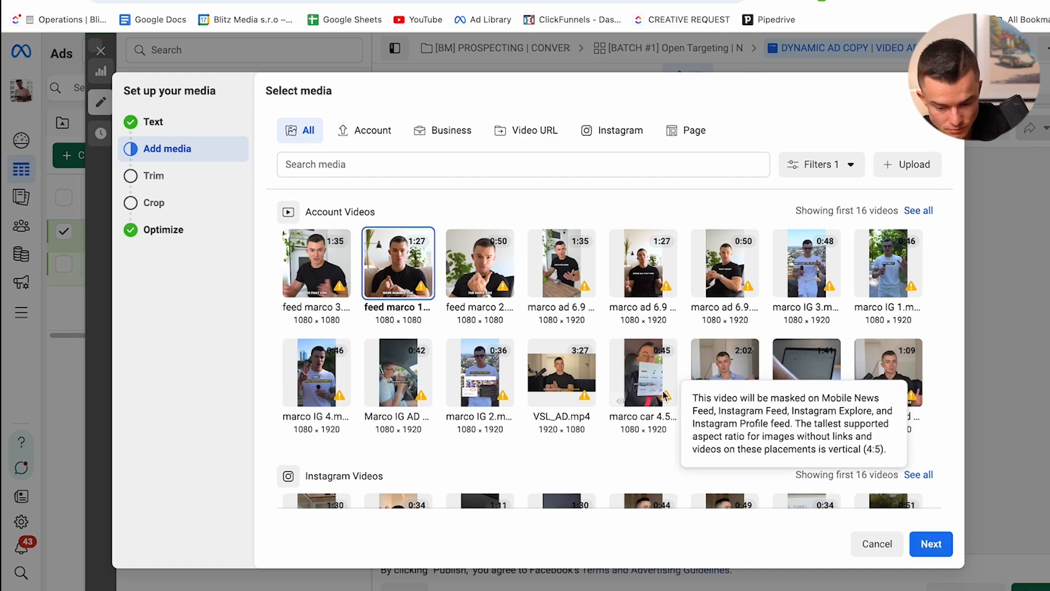
pyautogui.click(938, 547)
pyautogui.click(945, 552)
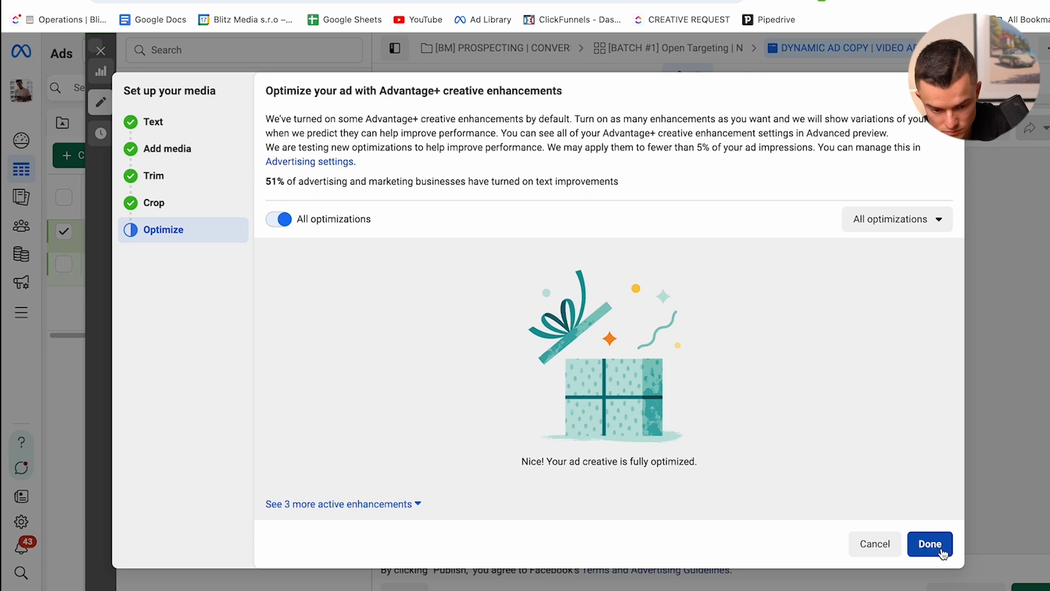
pyautogui.click(941, 553)
# - Use marco ad 6.9 3.mp4 for the Stories placements
pyautogui.click(646, 425)
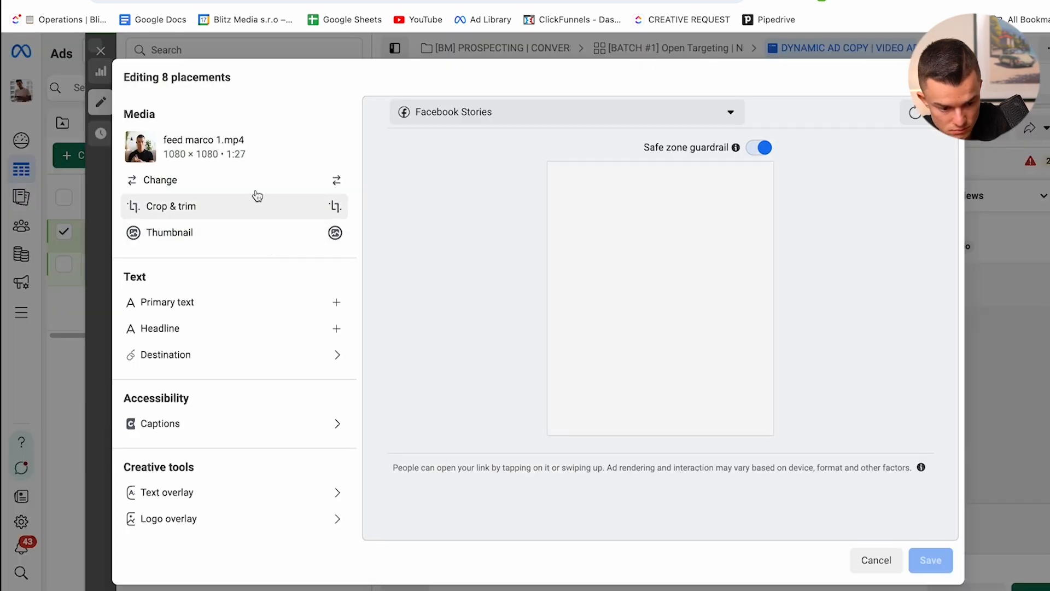
pyautogui.click(256, 182)
pyautogui.click(481, 388)
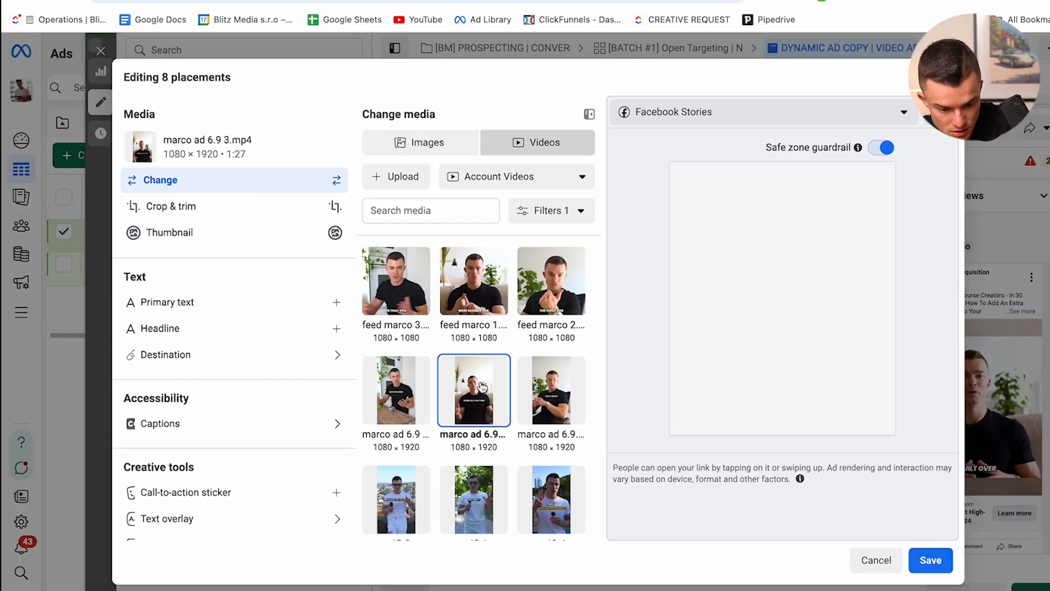
pyautogui.click(943, 570)
# - Rename the copy to DYNAMIC AD COPY | VIDEO AD 2 and close the editor
pyautogui.scroll(10, 573, 257)
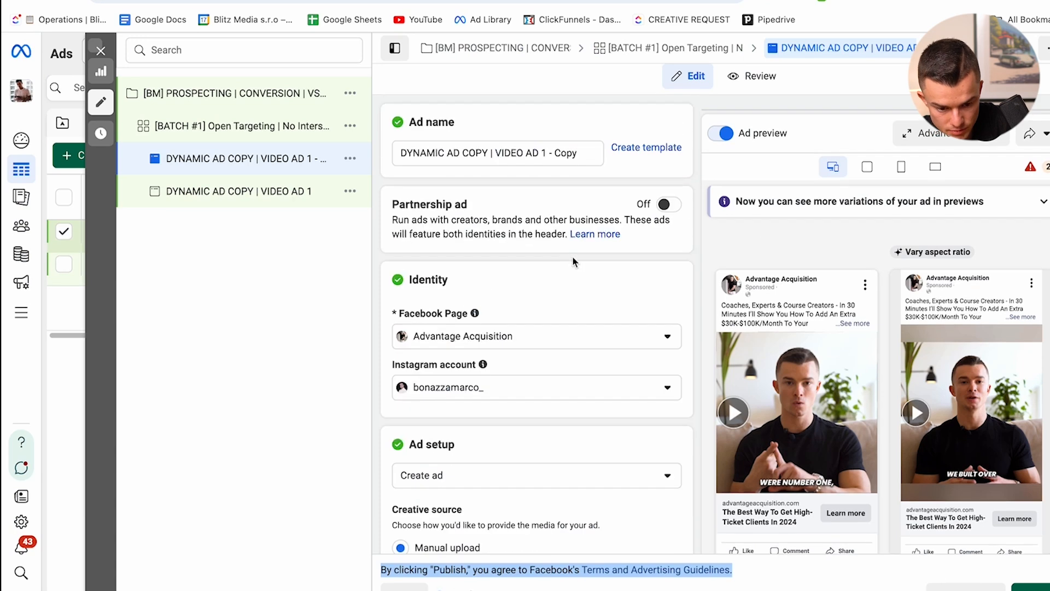
pyautogui.moveTo(542, 154); pyautogui.dragTo(619, 160)
pyautogui.write('2')
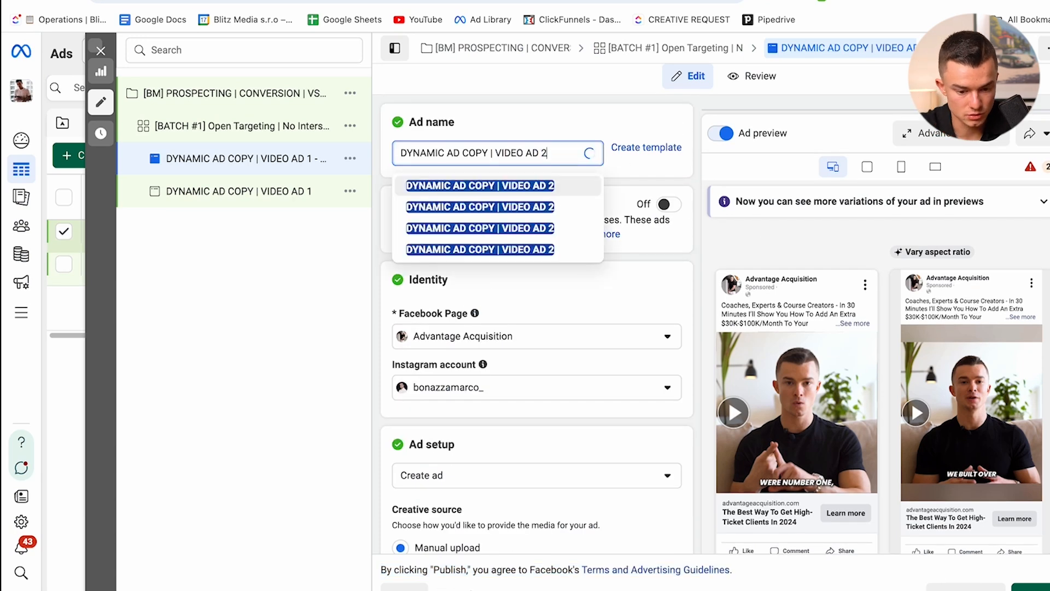
pyautogui.click(101, 51)
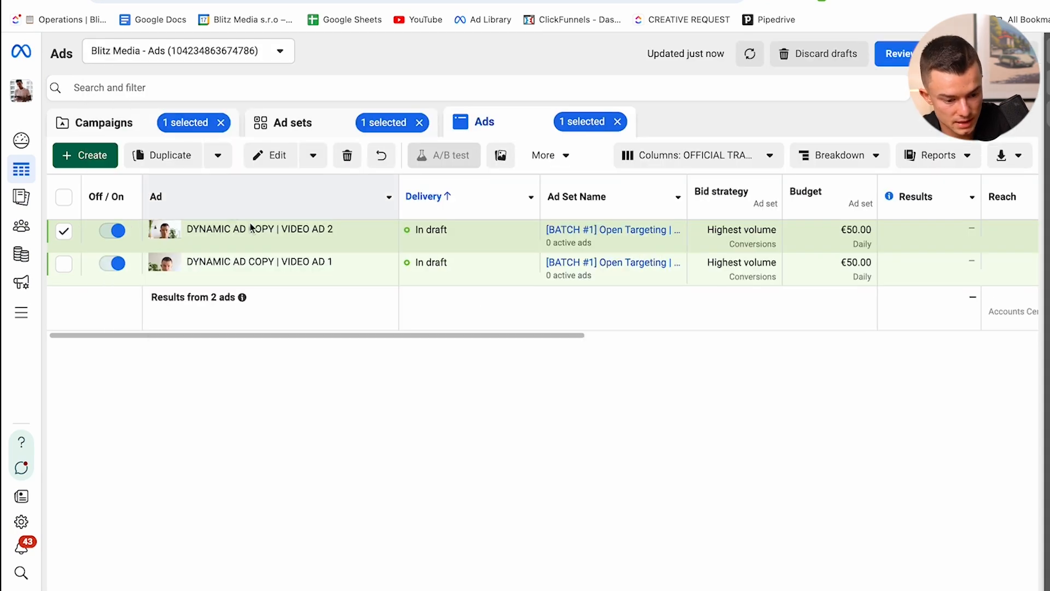
# - Duplicate VIDEO AD 2 and rename the copy to DYNAMIC AD COPY | VIDEO AD 3
pyautogui.click(304, 244)
pyautogui.click(704, 512)
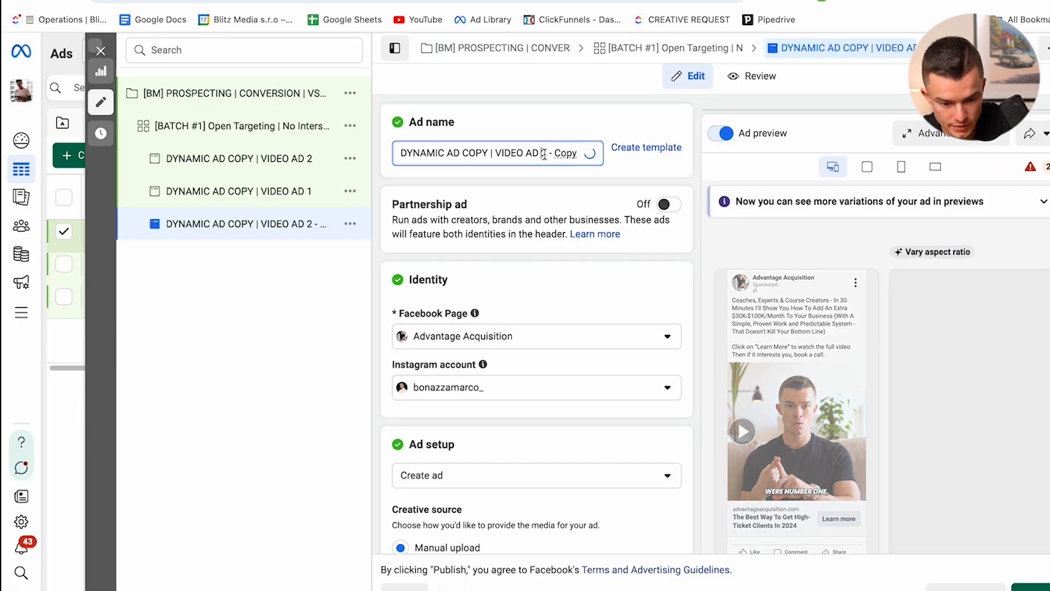
pyautogui.moveTo(542, 155); pyautogui.dragTo(600, 159)
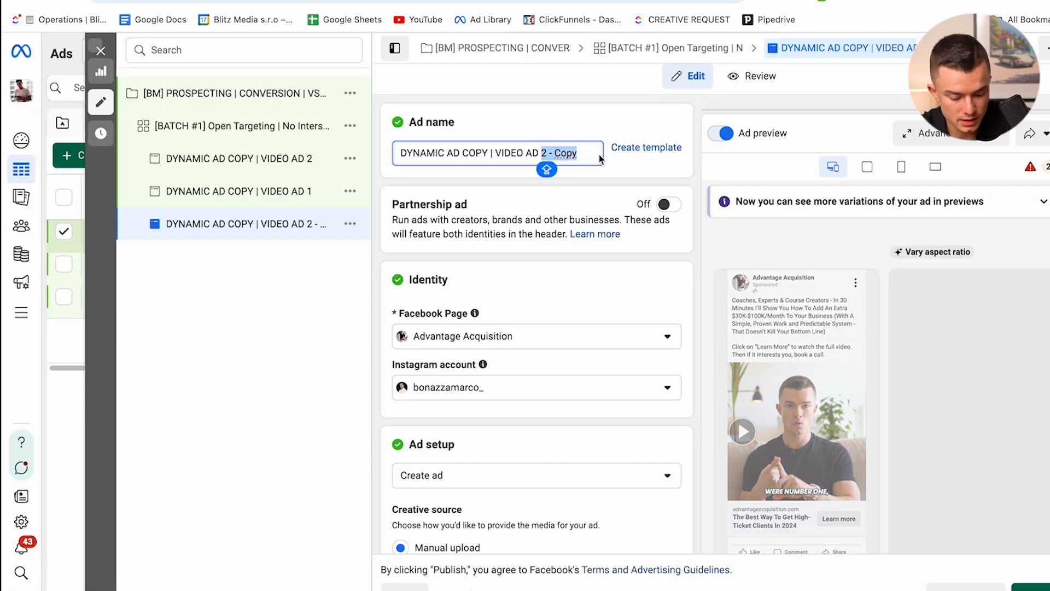
pyautogui.write('3')
pyautogui.click(587, 130)
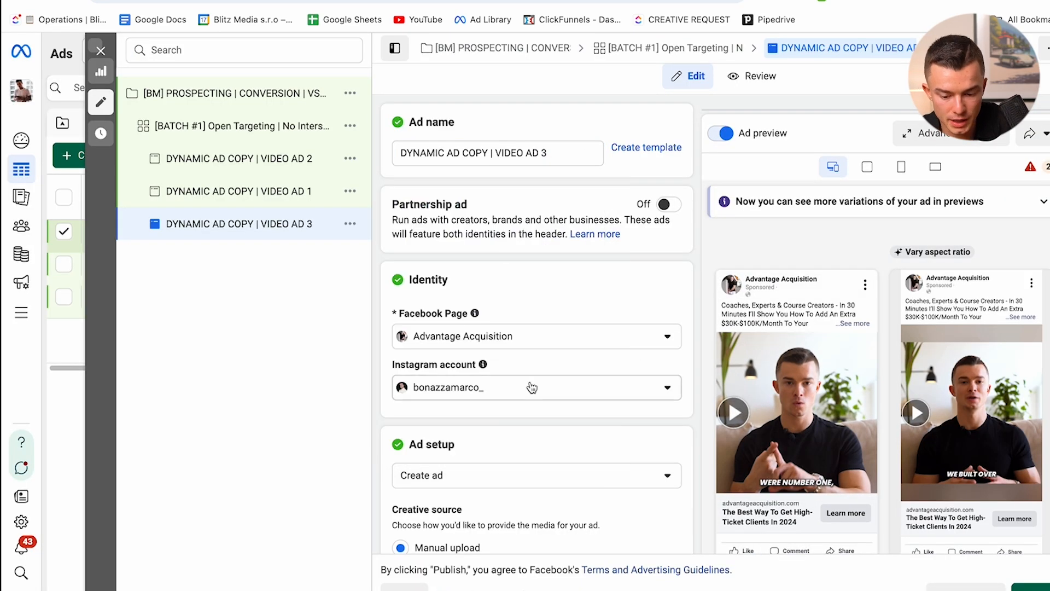
# - Replace the copied video with feed marco 3.mp4, then start choosing a Stories placement video
pyautogui.scroll(-12, 531, 386)
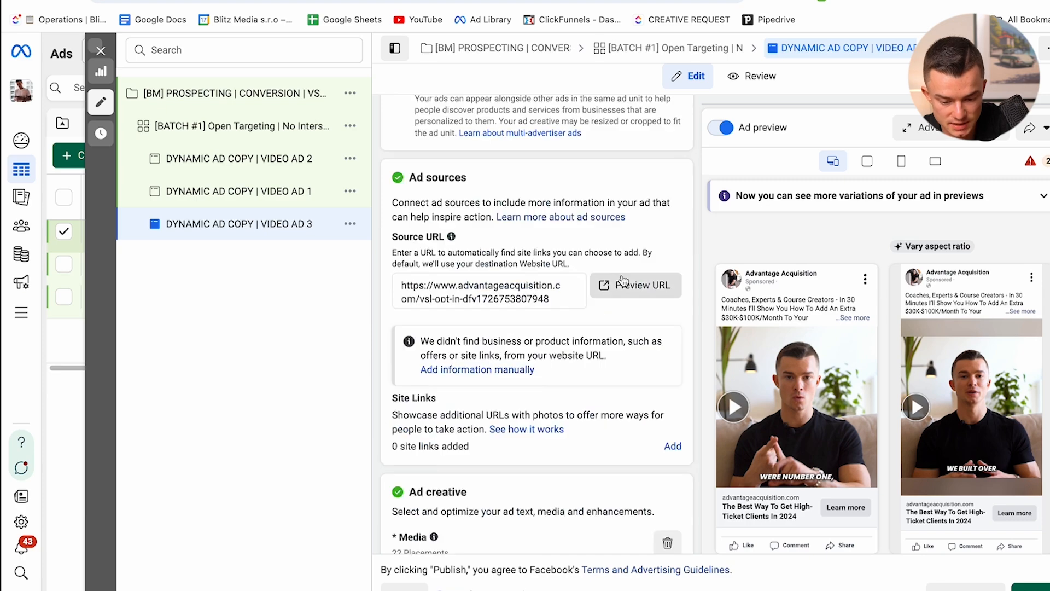
pyautogui.scroll(-6, 624, 280)
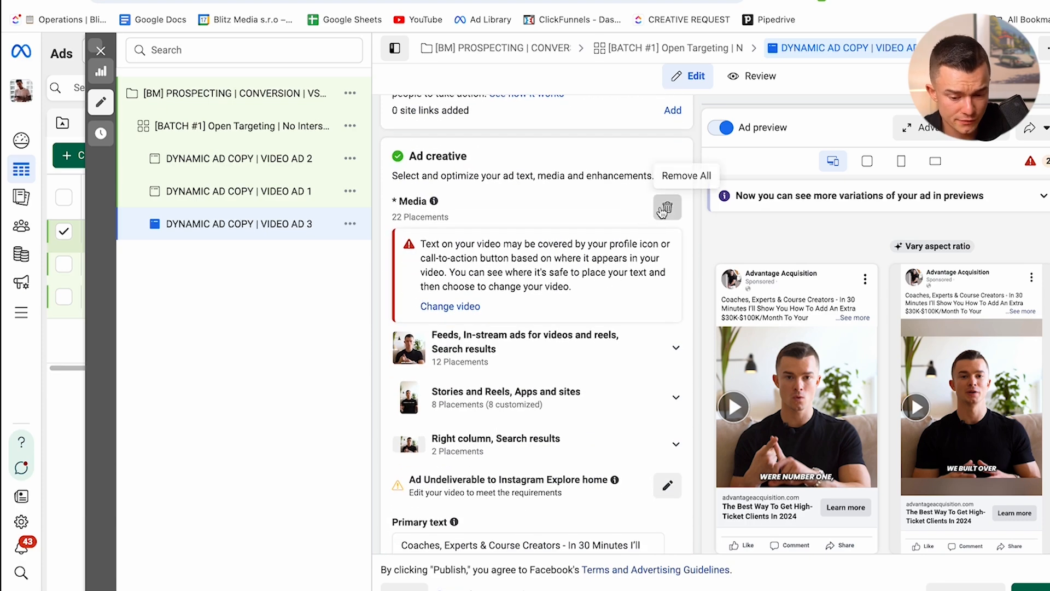
pyautogui.click(666, 208)
pyautogui.click(422, 235)
pyautogui.click(427, 279)
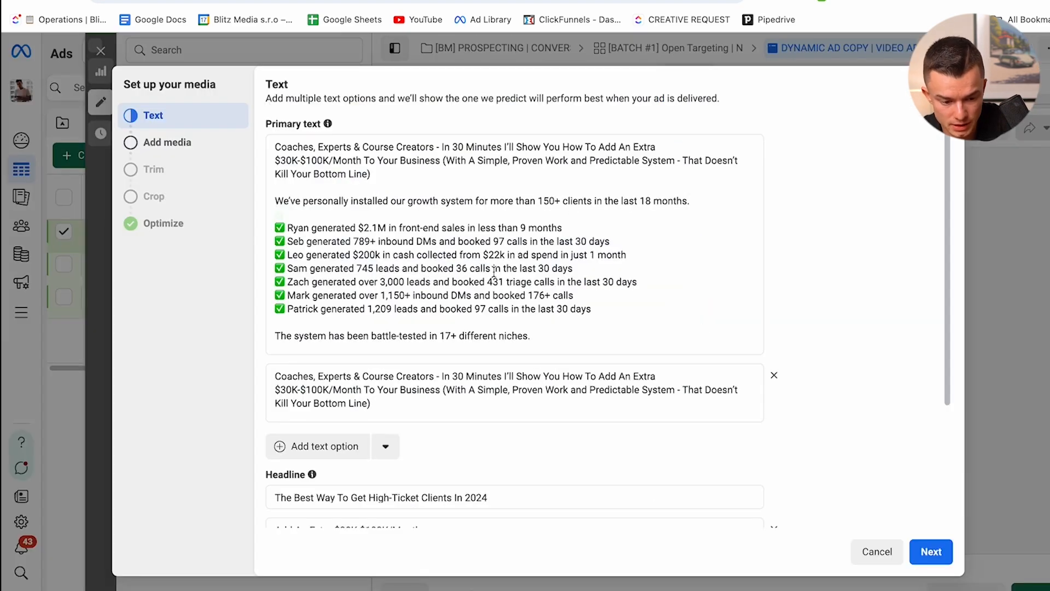
pyautogui.click(170, 141)
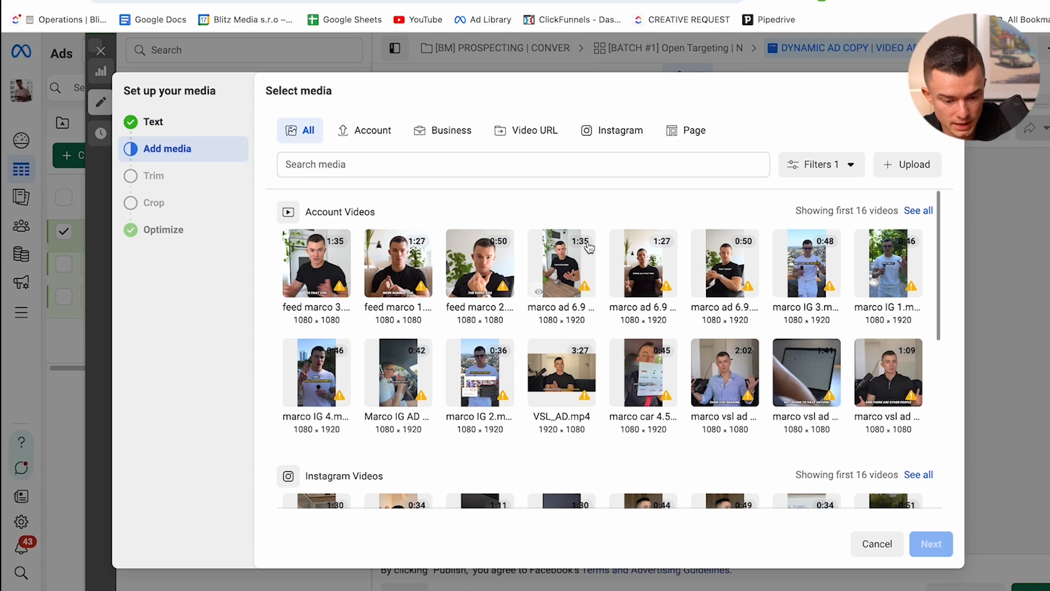
pyautogui.click(339, 262)
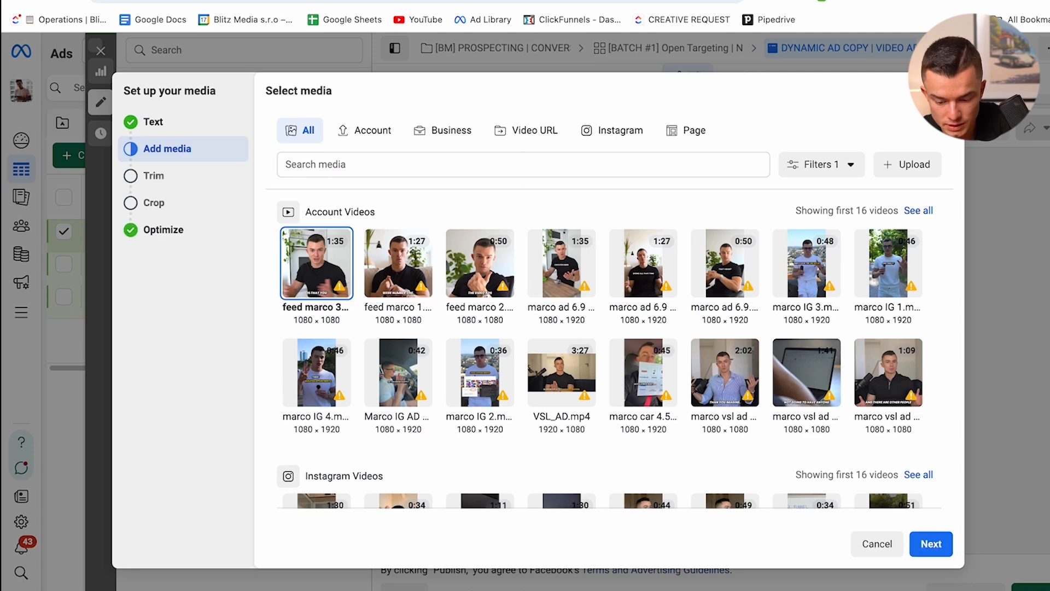
pyautogui.click(932, 543)
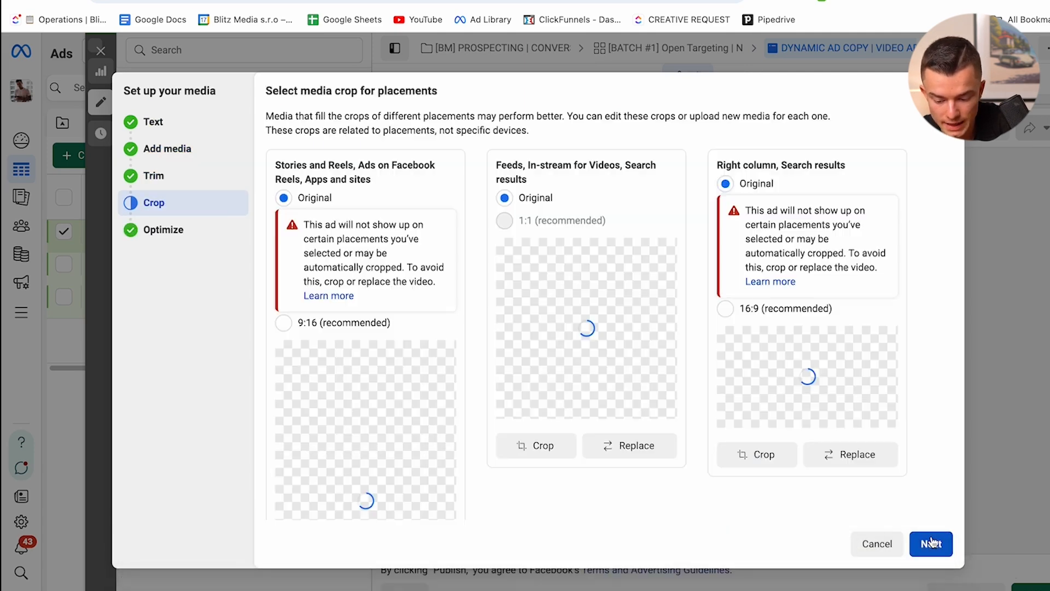
pyautogui.click(932, 543)
pyautogui.click(931, 543)
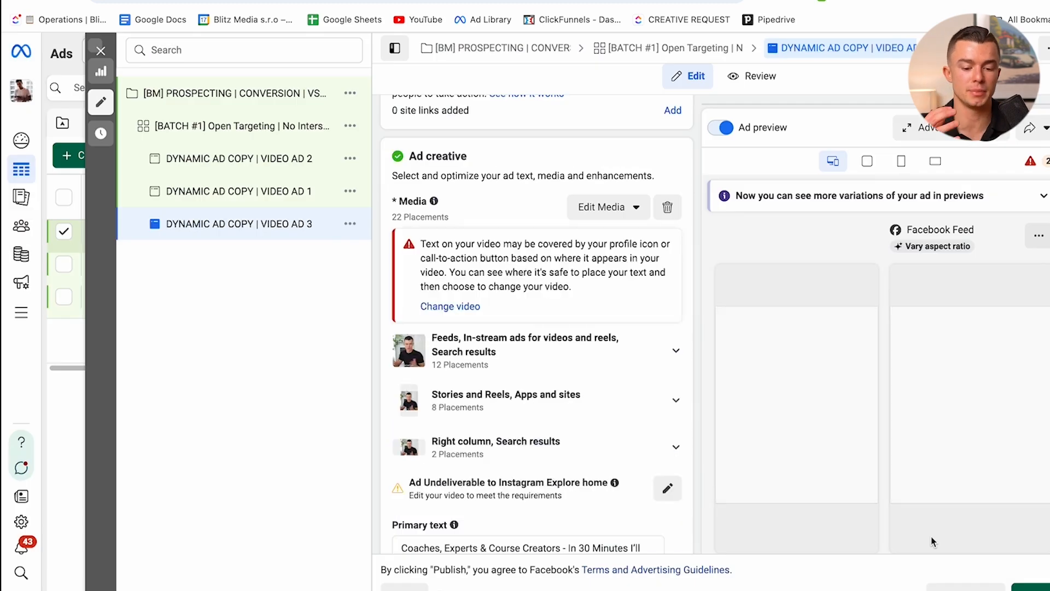
pyautogui.click(648, 403)
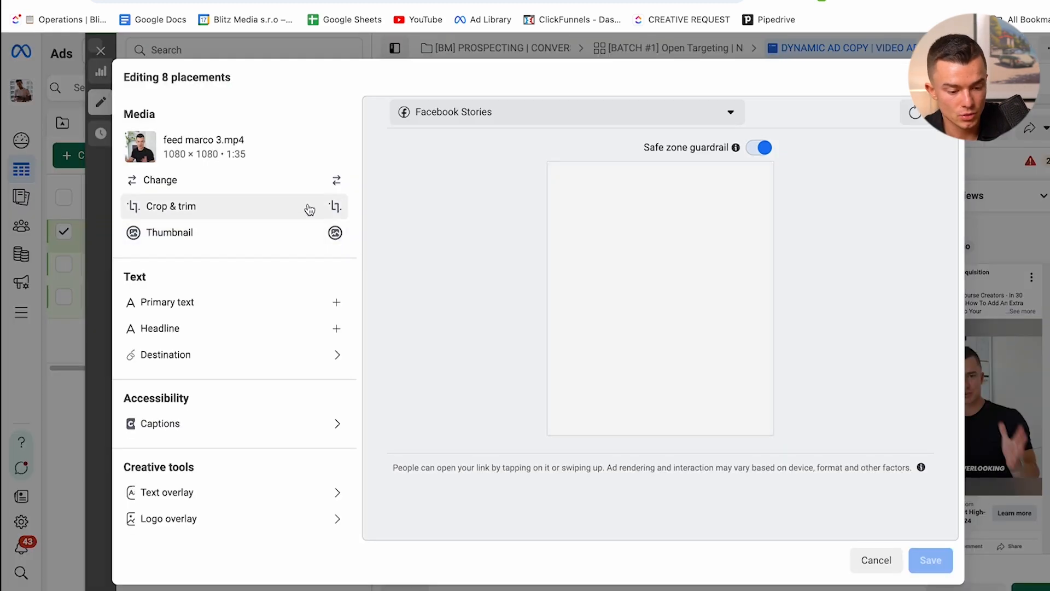
pyautogui.click(295, 188)
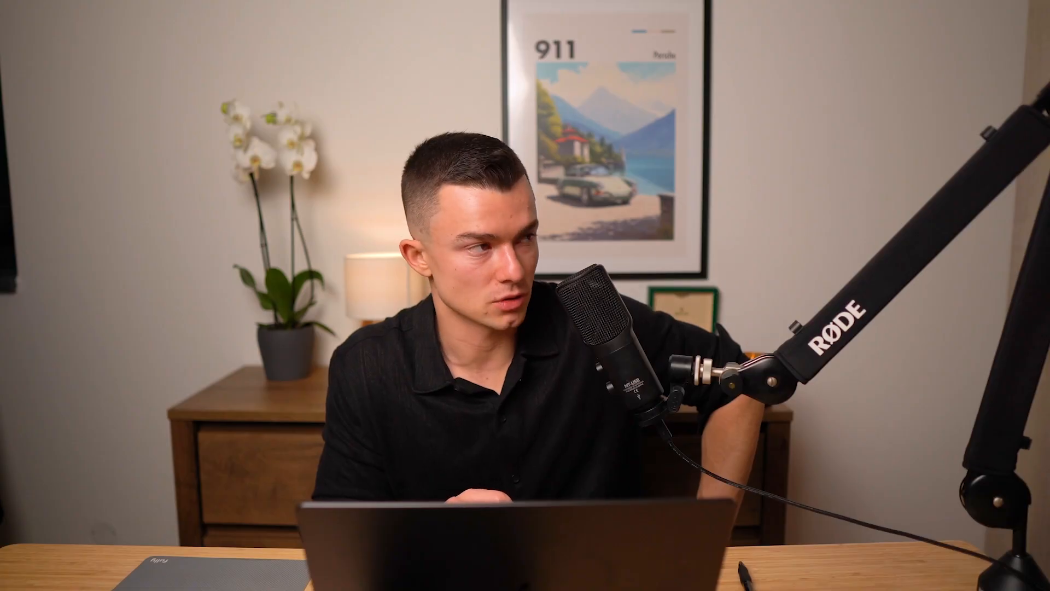